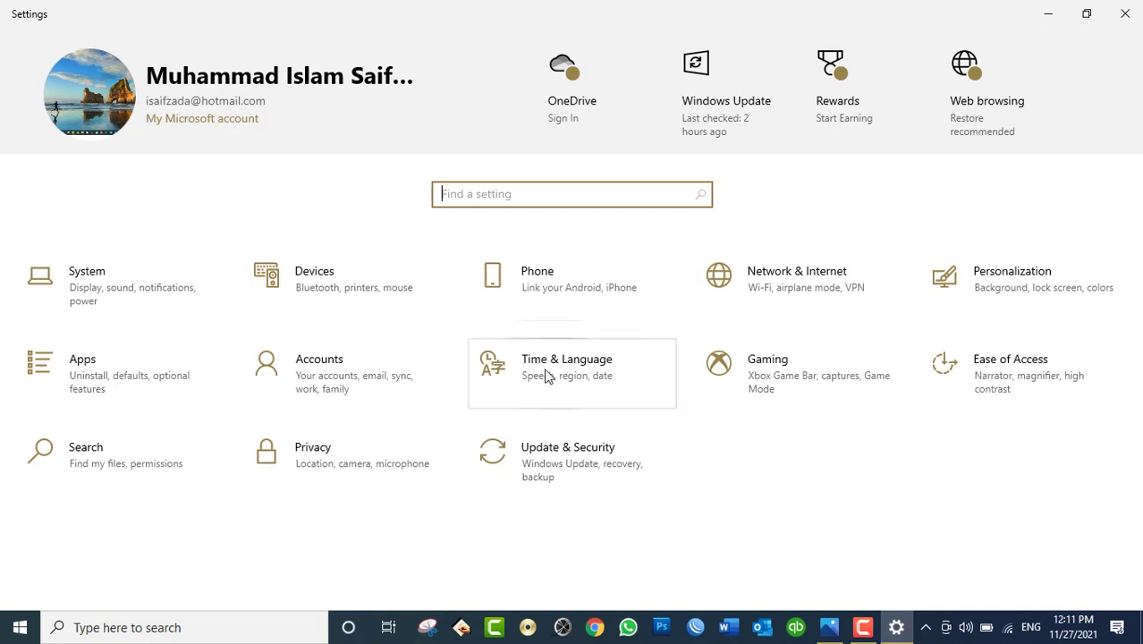
Step: Open Accounts, glance at Your info, and settle on the Family & other users page
left_click(386, 374)
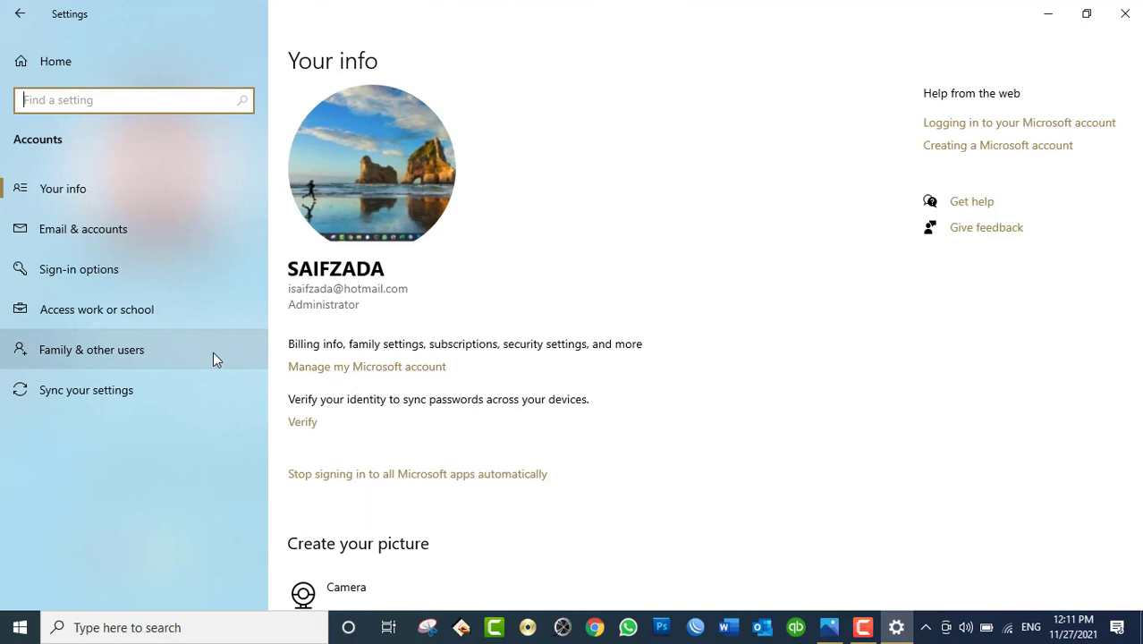
left_click(117, 356)
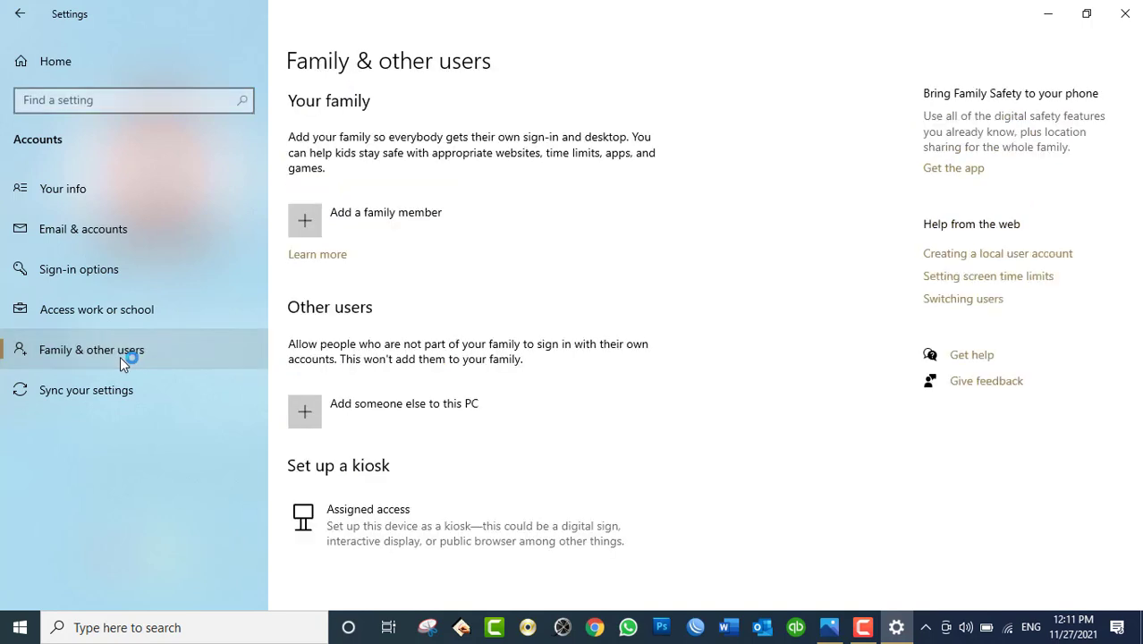
left_click(197, 201)
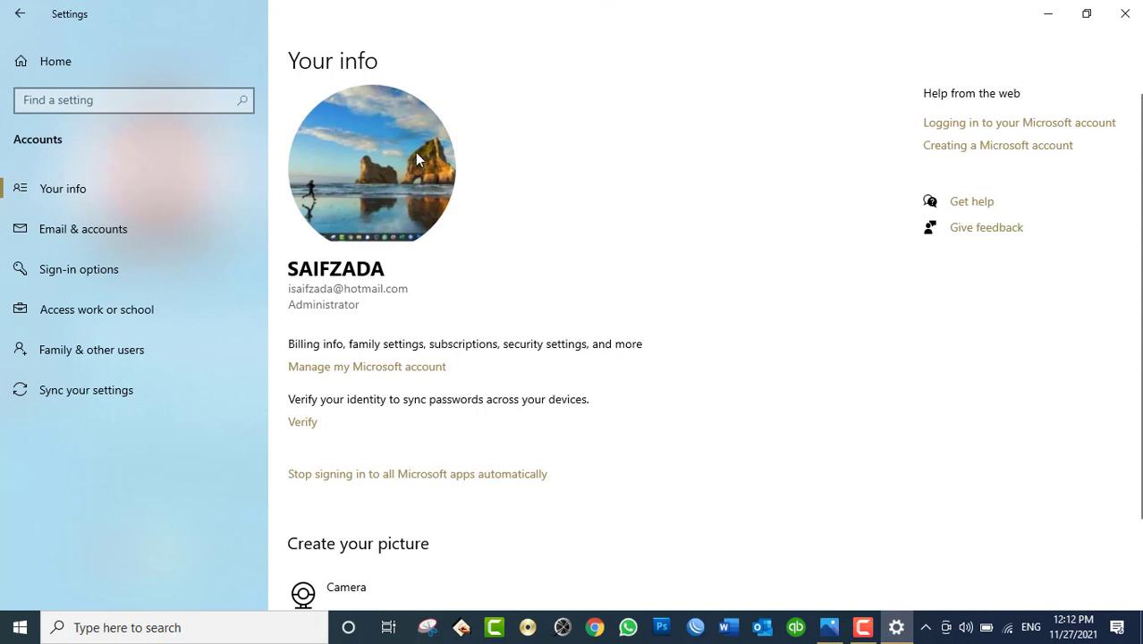
left_click(105, 357)
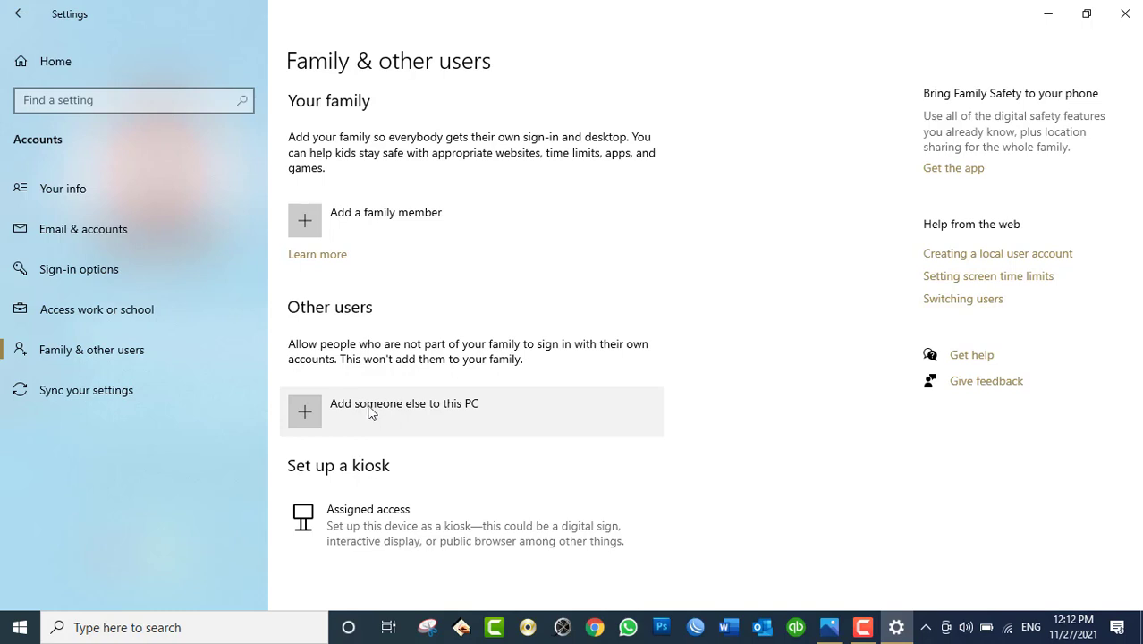
left_click(304, 417)
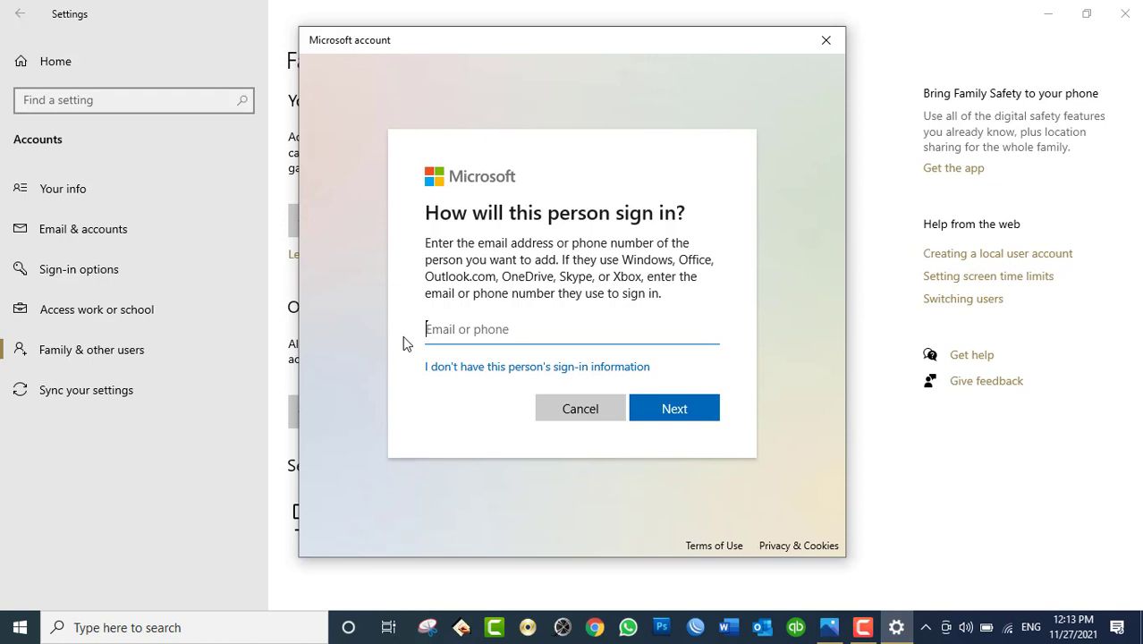
left_click(566, 421)
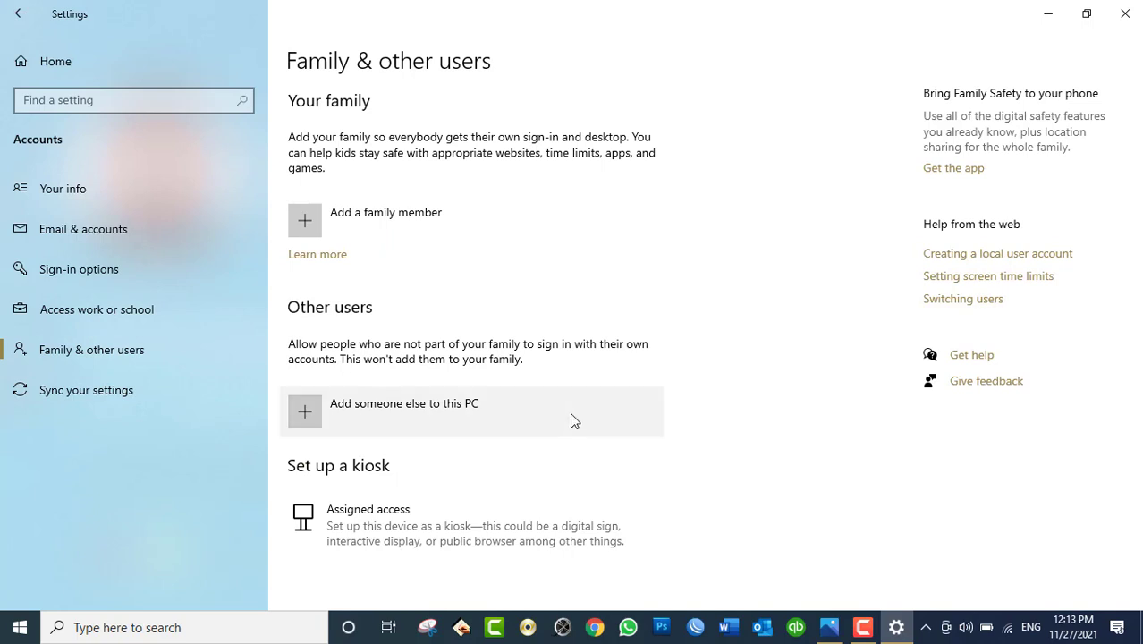
Step: Restart 'Add someone else to this PC' to reach the Create a user for this PC form
left_click(1009, 637)
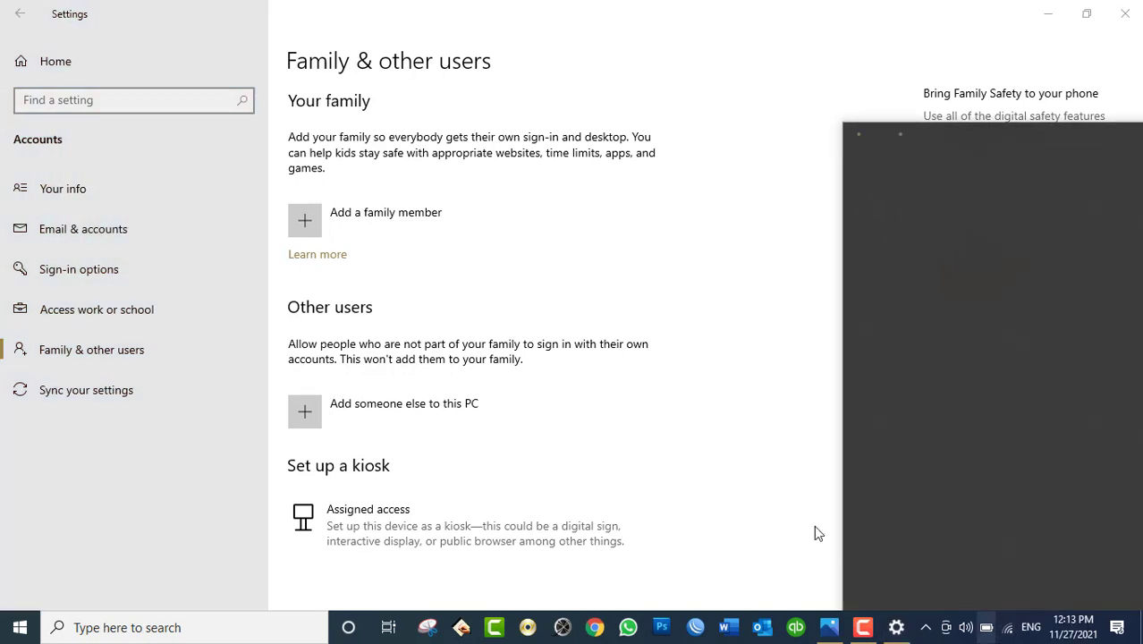
left_click(445, 414)
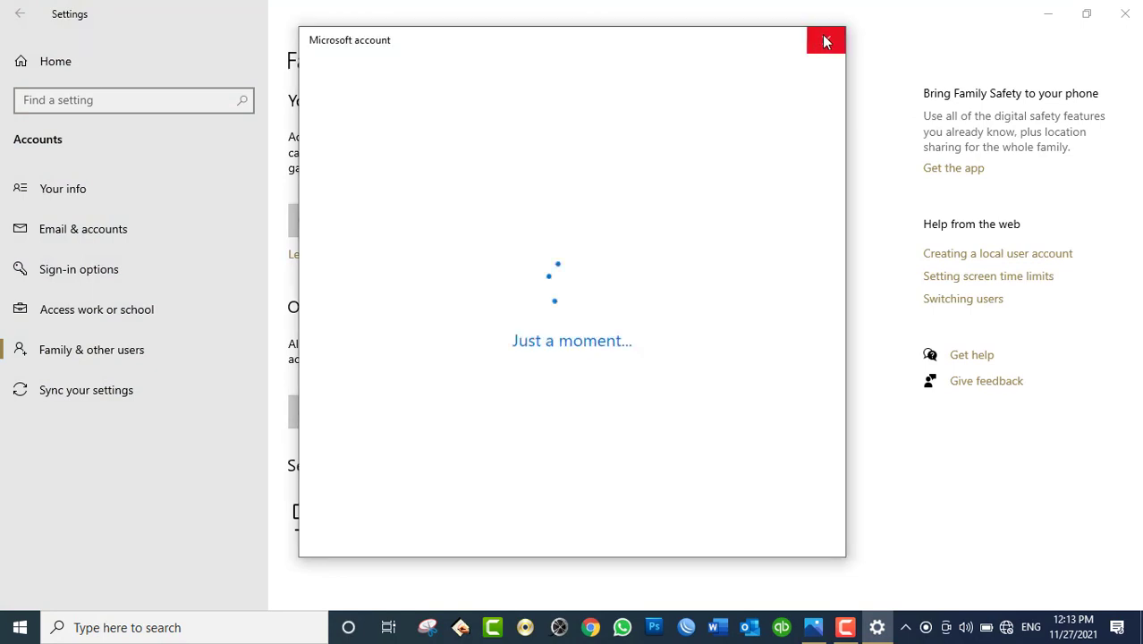
left_click(825, 41)
left_click(306, 412)
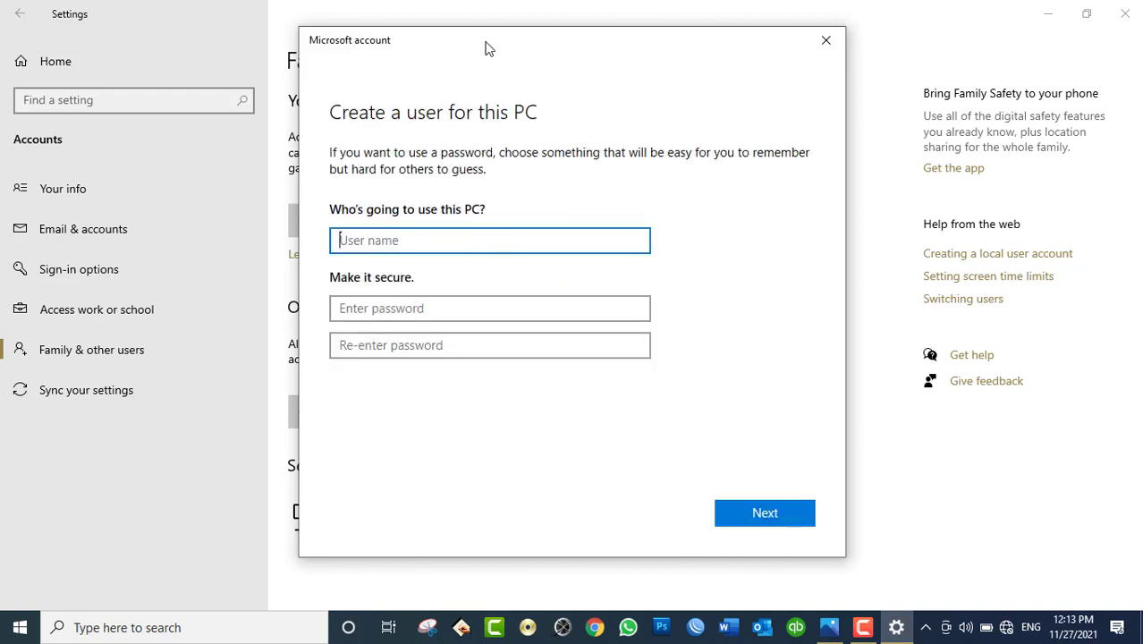
Step: Enter the new local user's name in the User name box and move to the password field
left_click_drag(488, 45, 574, 52)
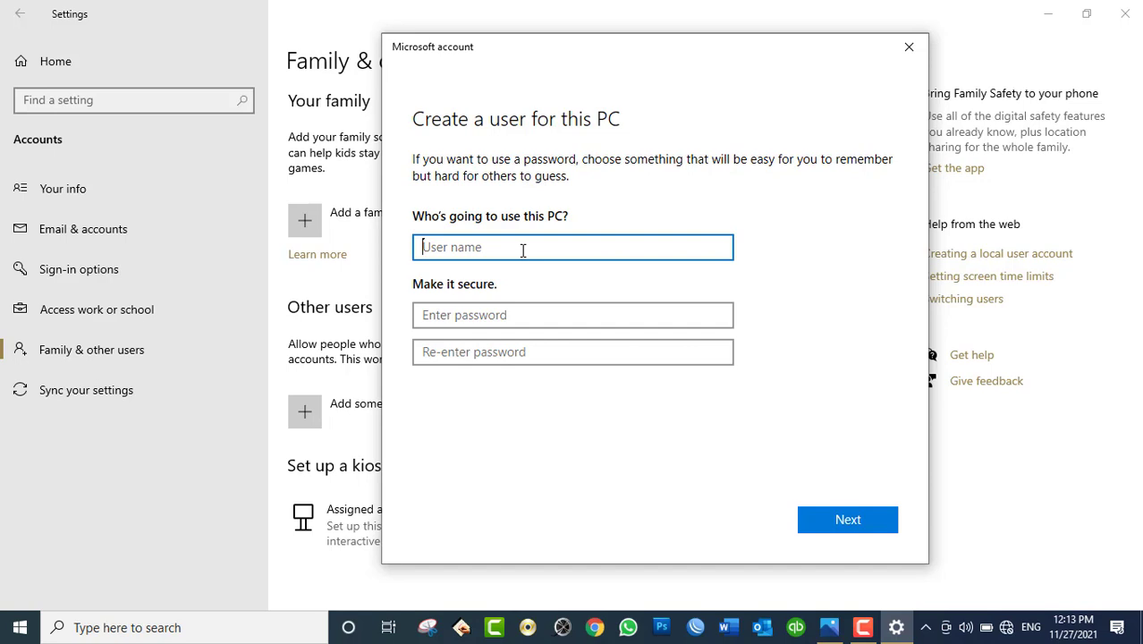
type("Shadgul")
left_click(474, 317)
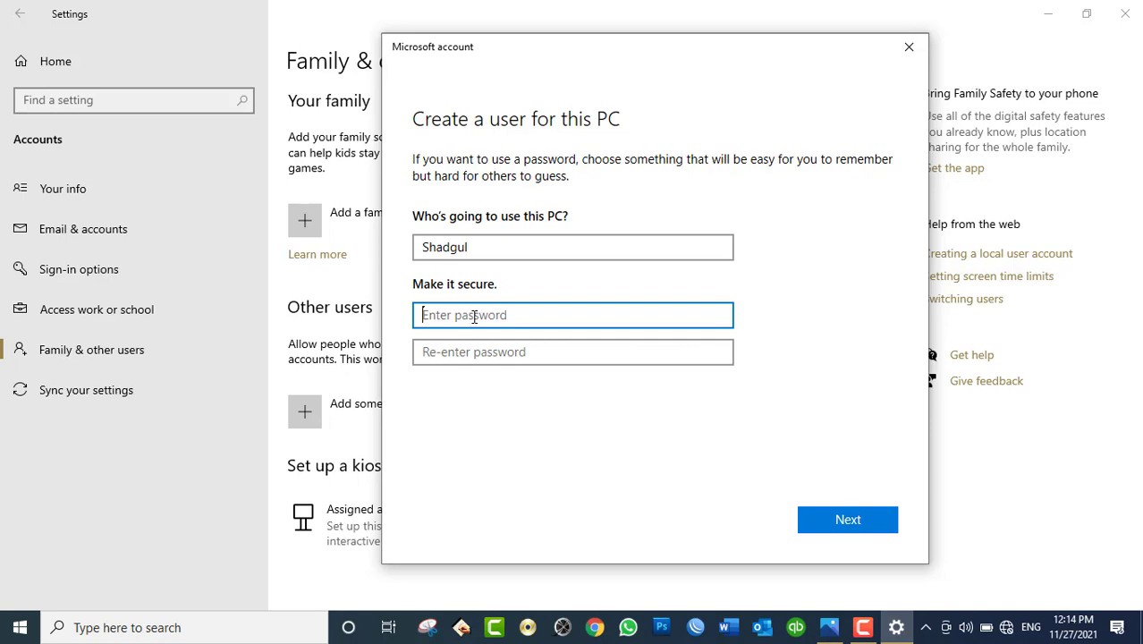
Step: Enter the account password and a matching confirmation, reveal it to verify, then scroll down
type("********")
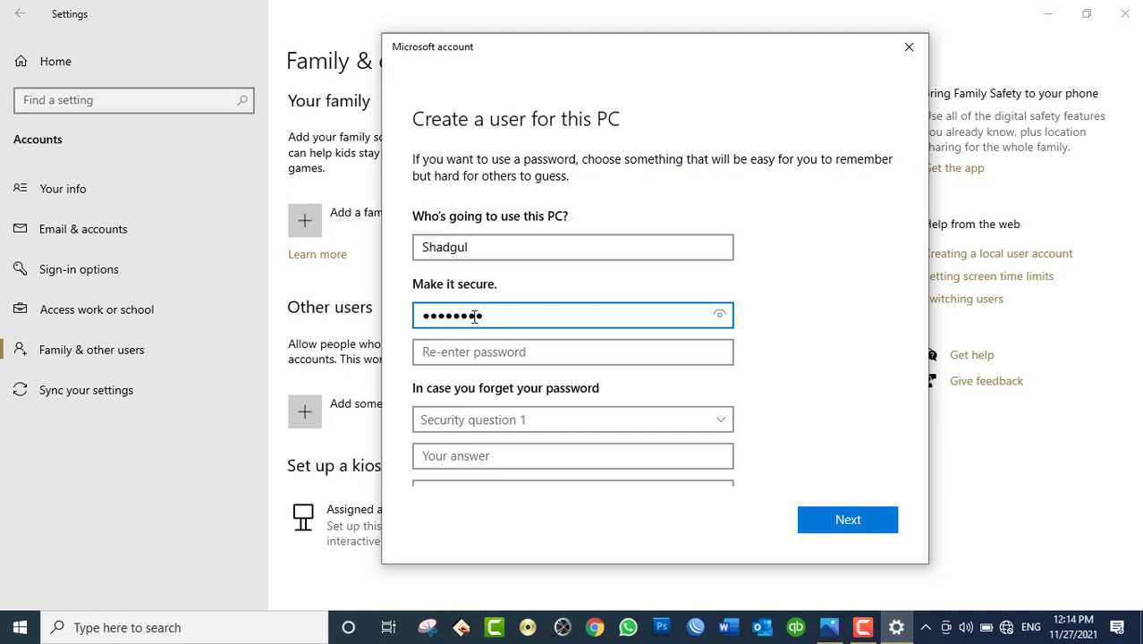
key("Tab")
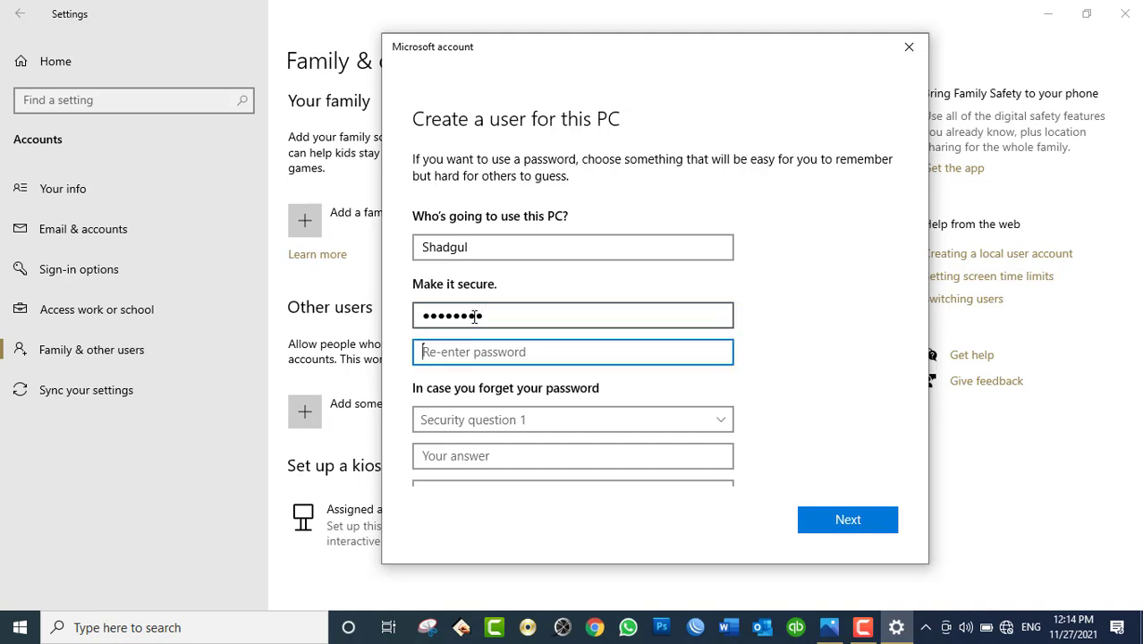
type("******")
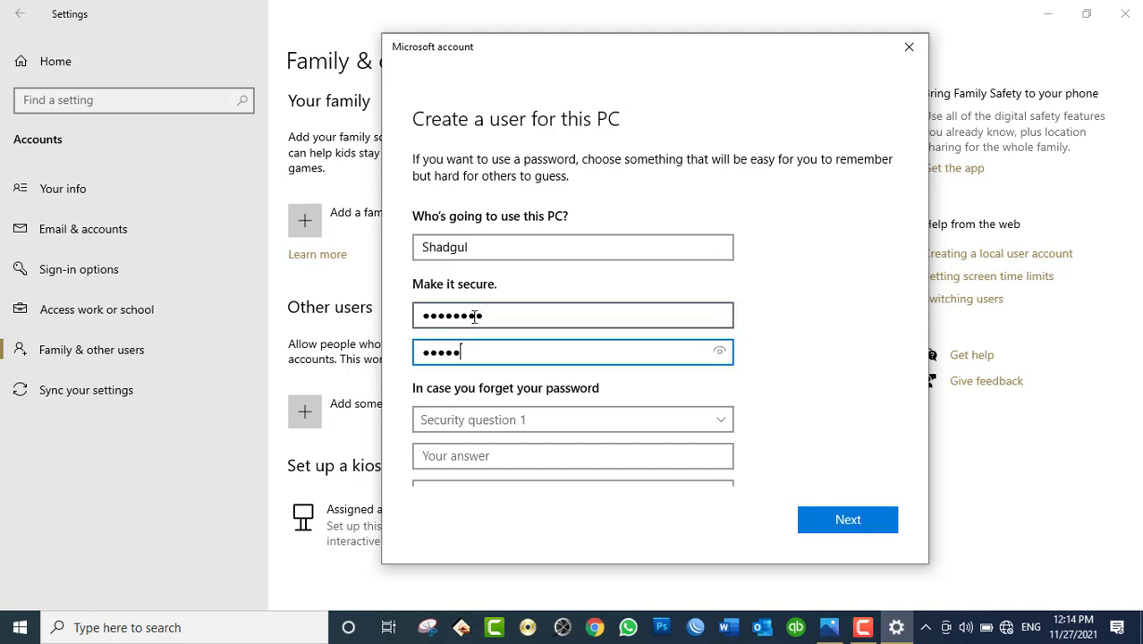
type("***")
key("BackSpace")
key("BackSpace")
key("BackSpace")
key("BackSpace")
key("BackSpace")
key("BackSpace")
key("BackSpace")
key("BackSpace")
key("BackSpace")
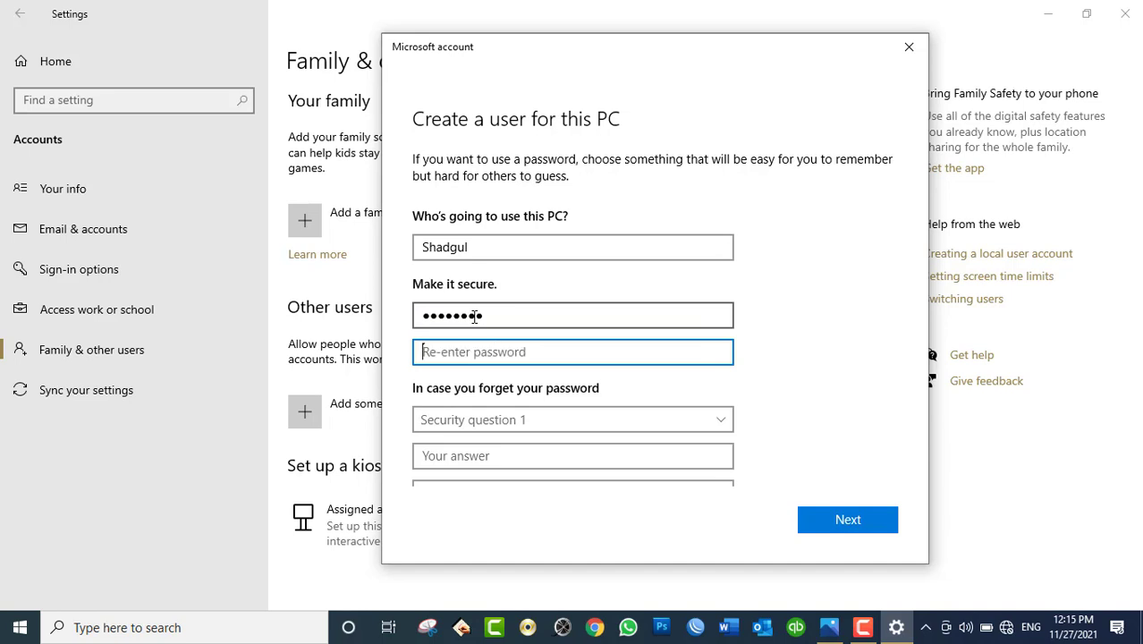
type("********")
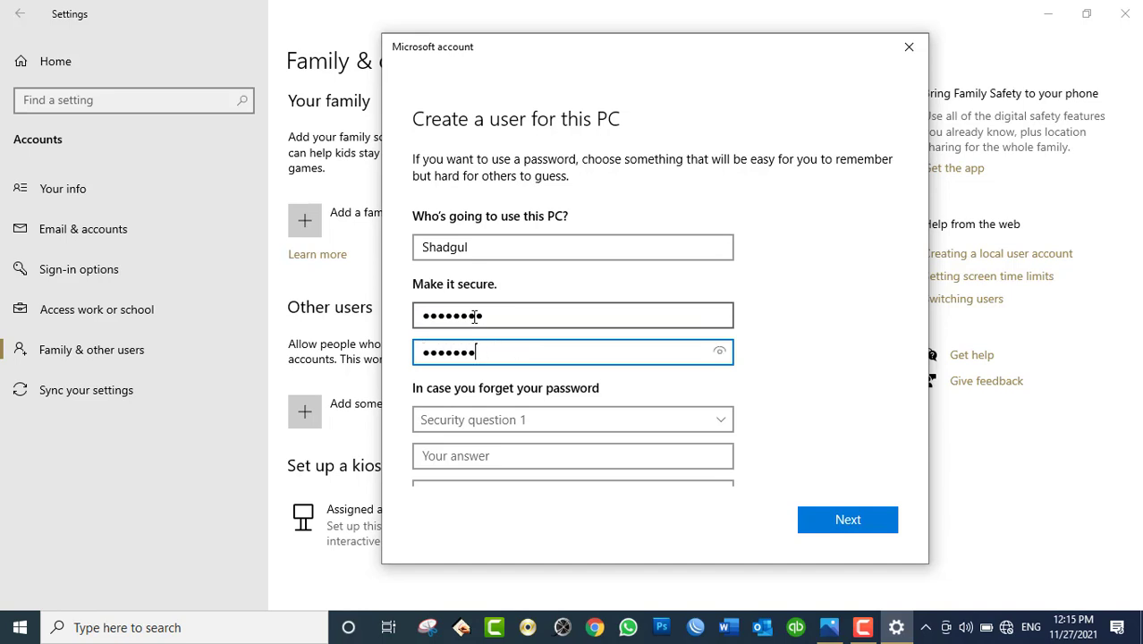
left_click(720, 353)
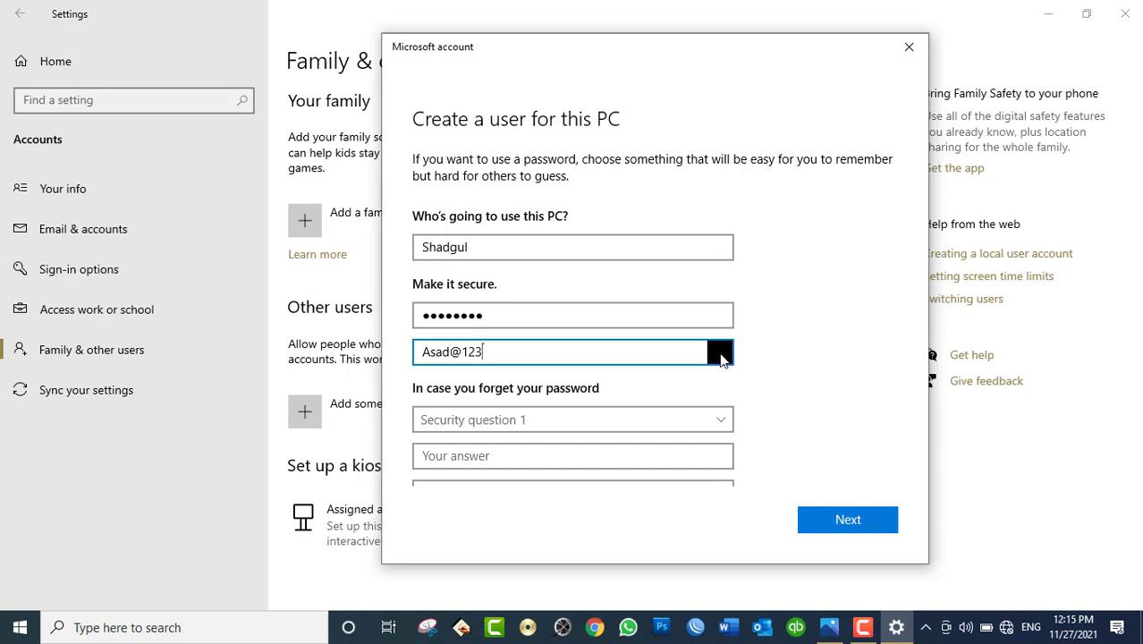
left_click_drag(721, 355, 720, 355)
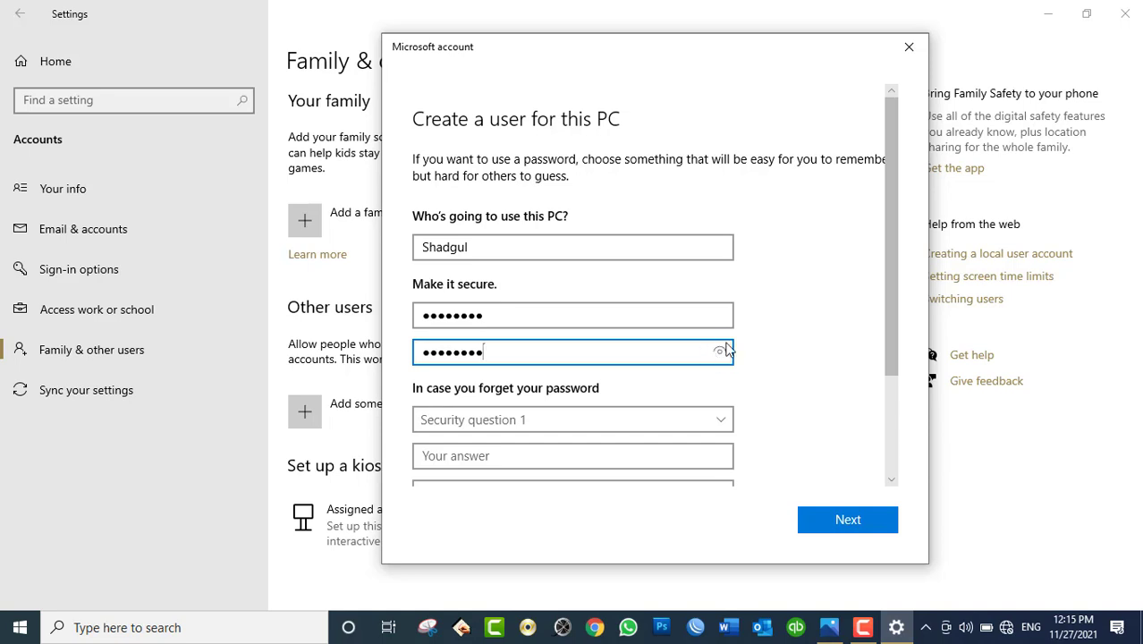
left_click_drag(889, 303, 880, 413)
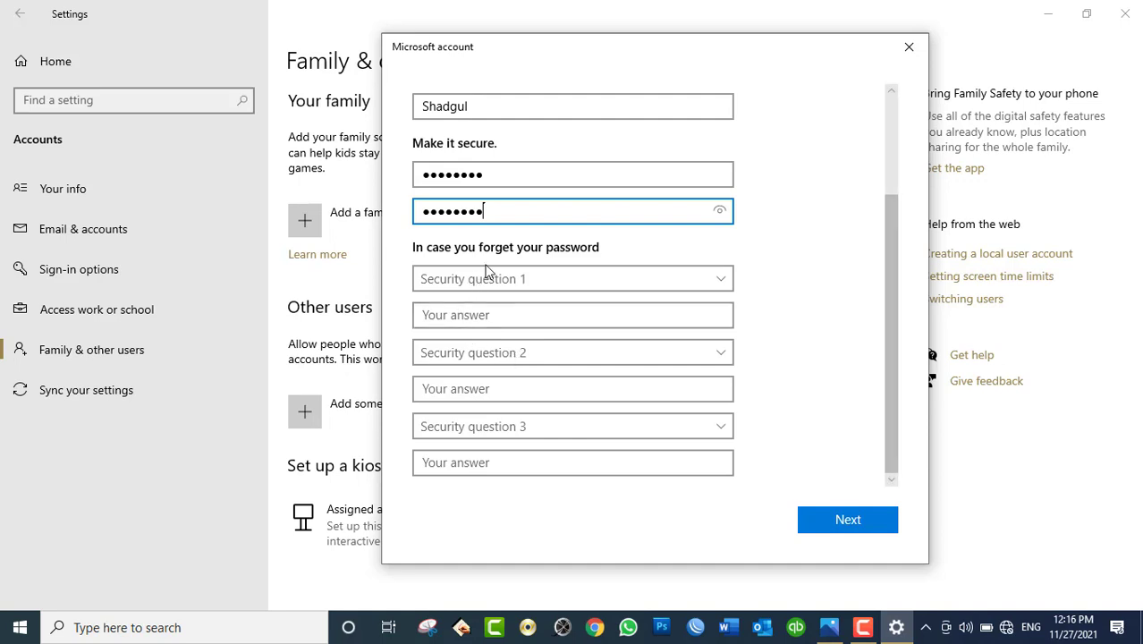
Step: Choose the first-school question as security question 1 and enter its answer
left_click(451, 280)
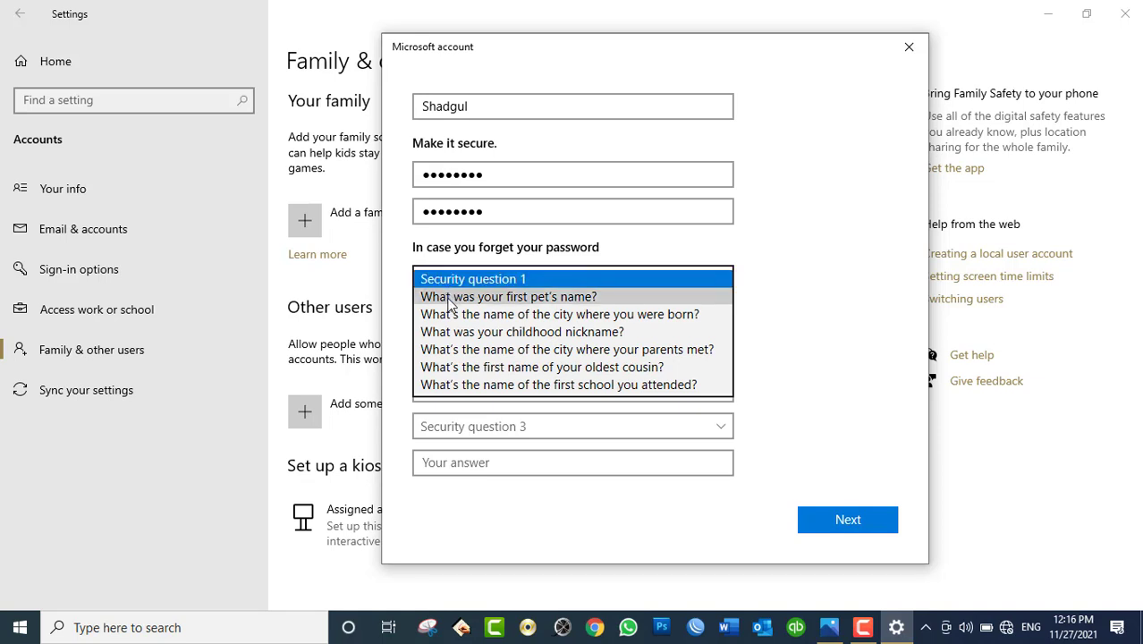
left_click(452, 385)
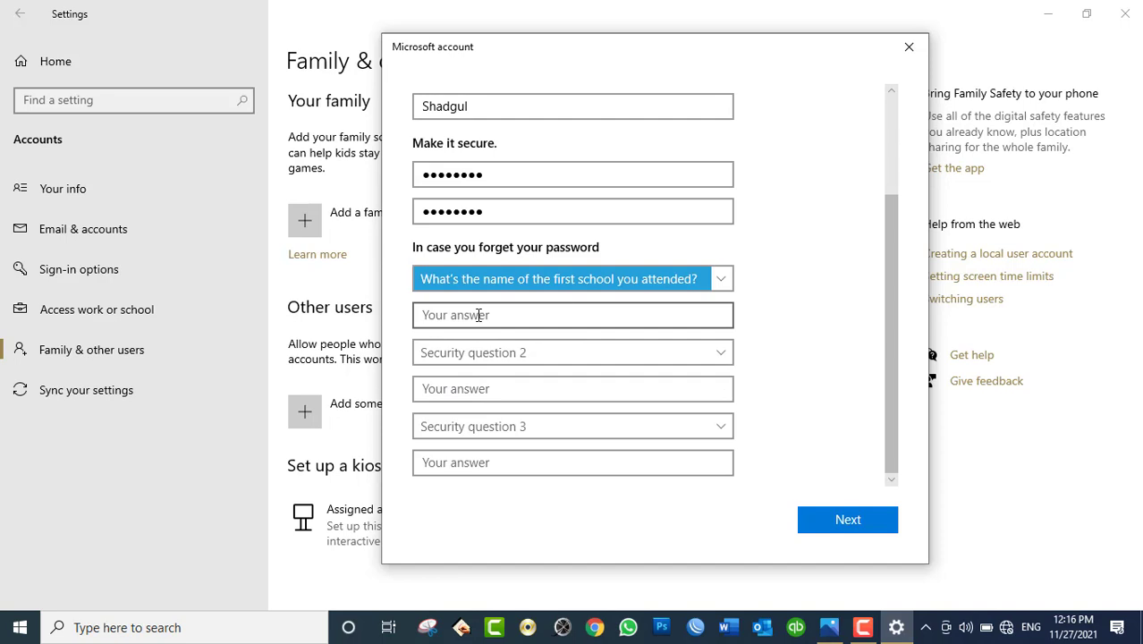
left_click(478, 315)
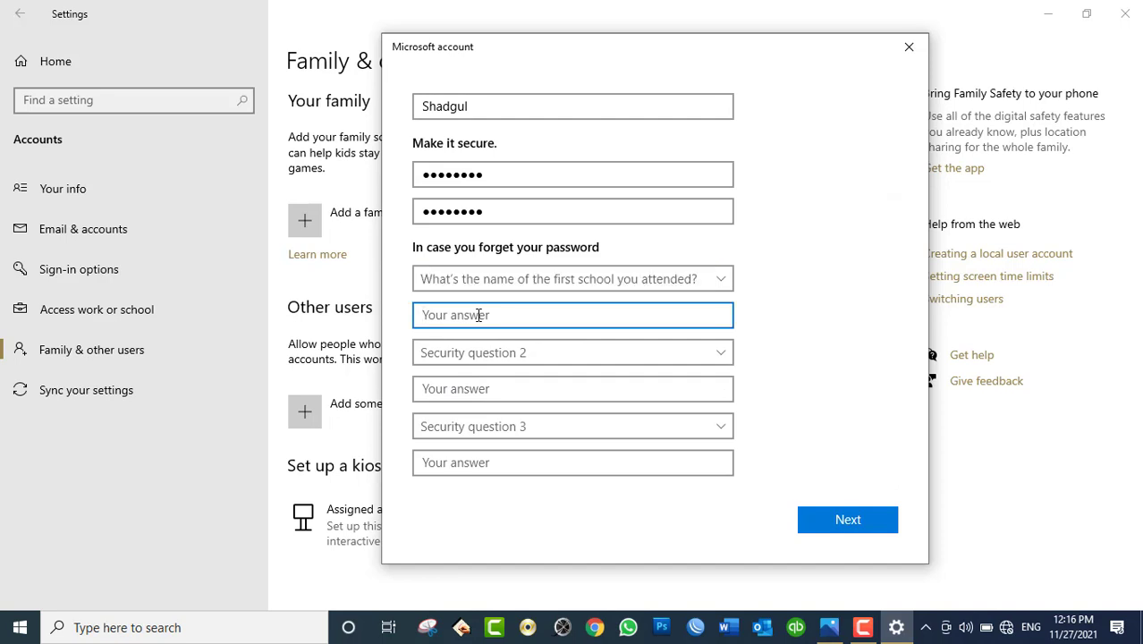
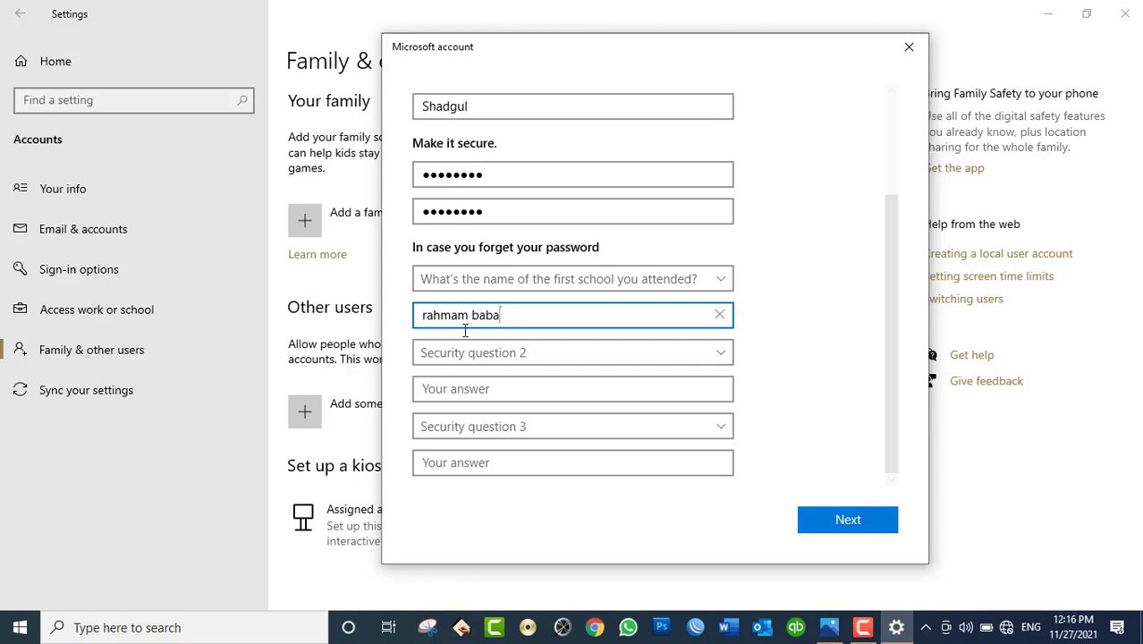
Step: Set the birth-city question as security question 2 and answer it
left_click(447, 351)
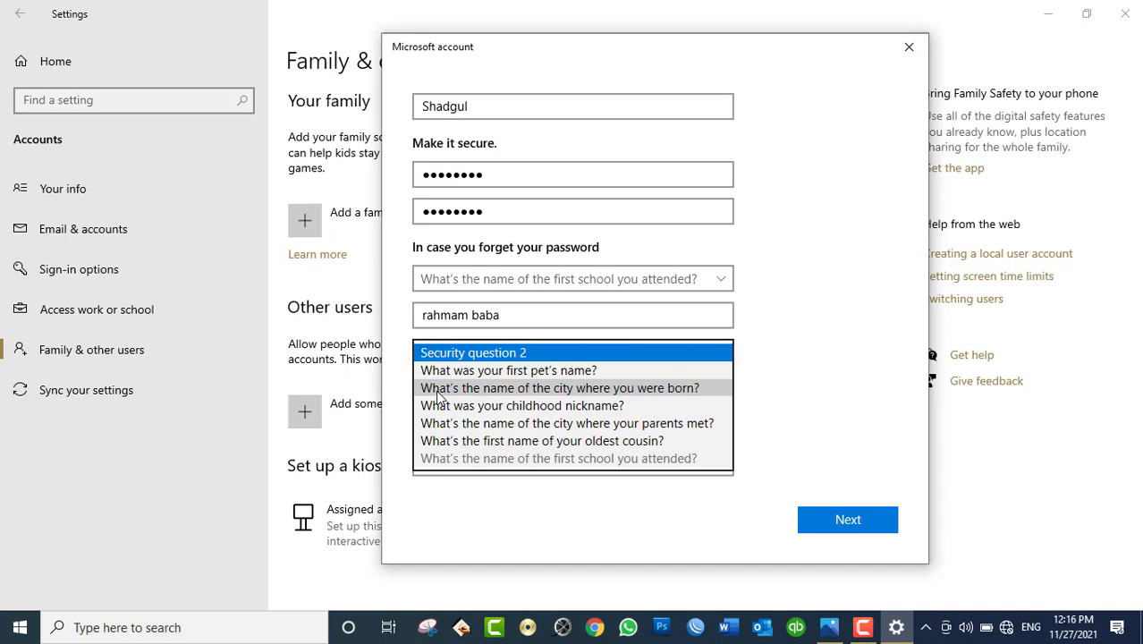
left_click(437, 390)
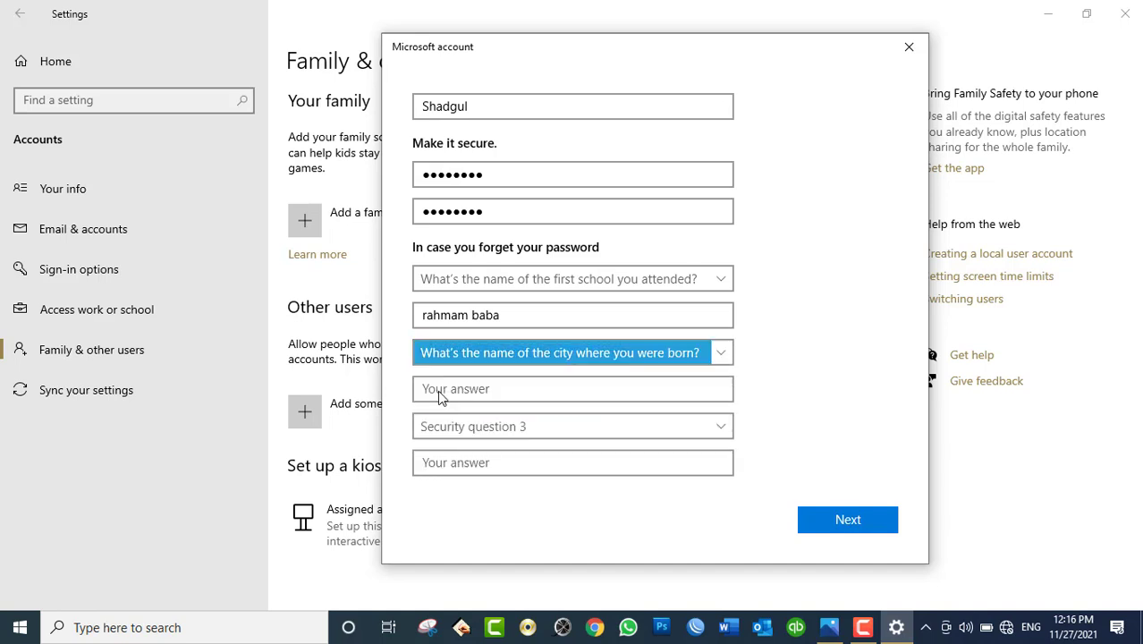
left_click(490, 394)
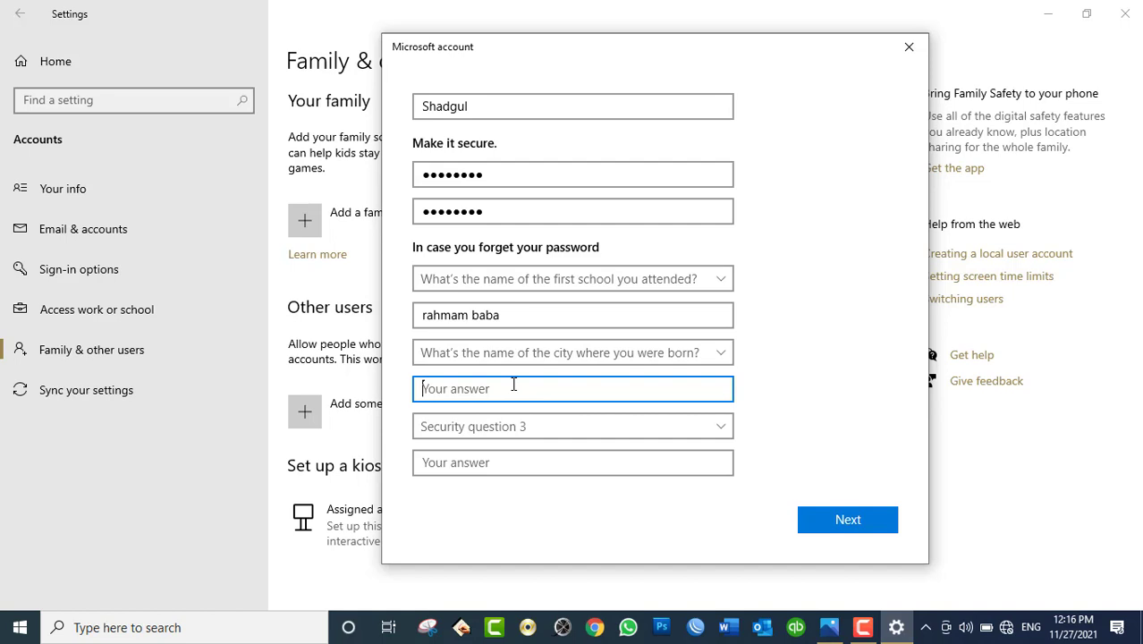
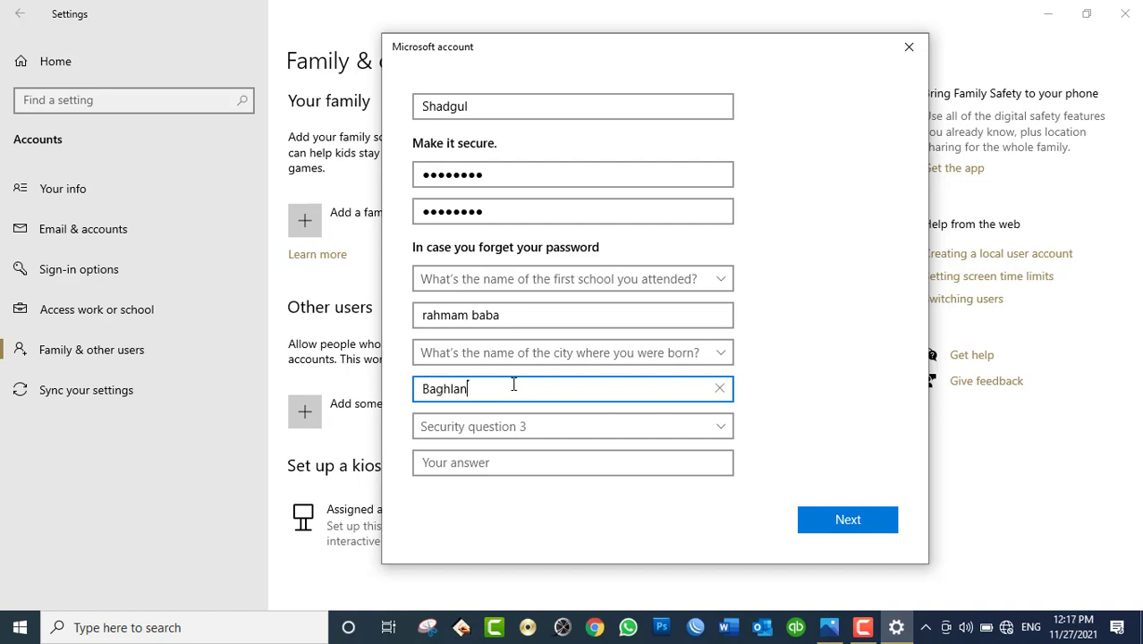
Step: Set the childhood nickname question as security question 3 and answer it
left_click(476, 428)
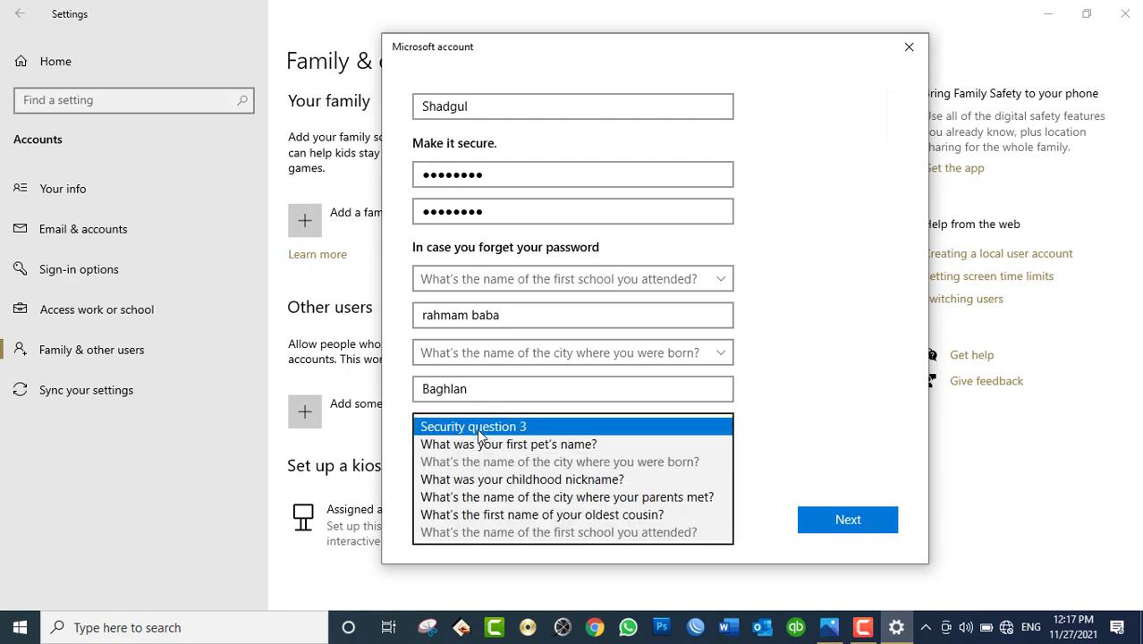
left_click(507, 483)
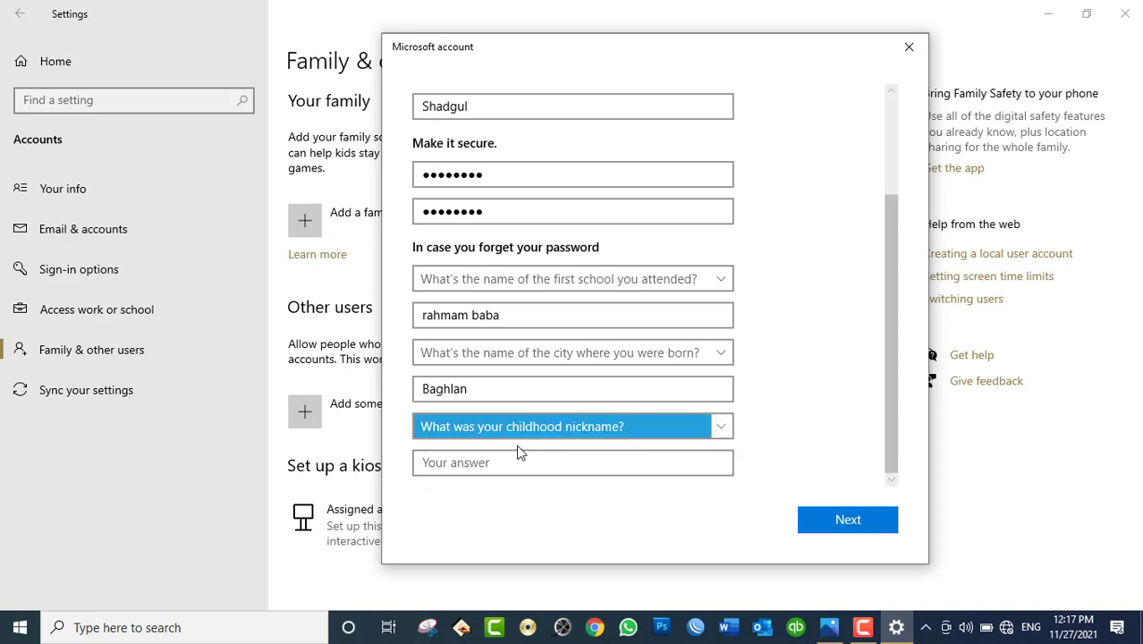
left_click(509, 464)
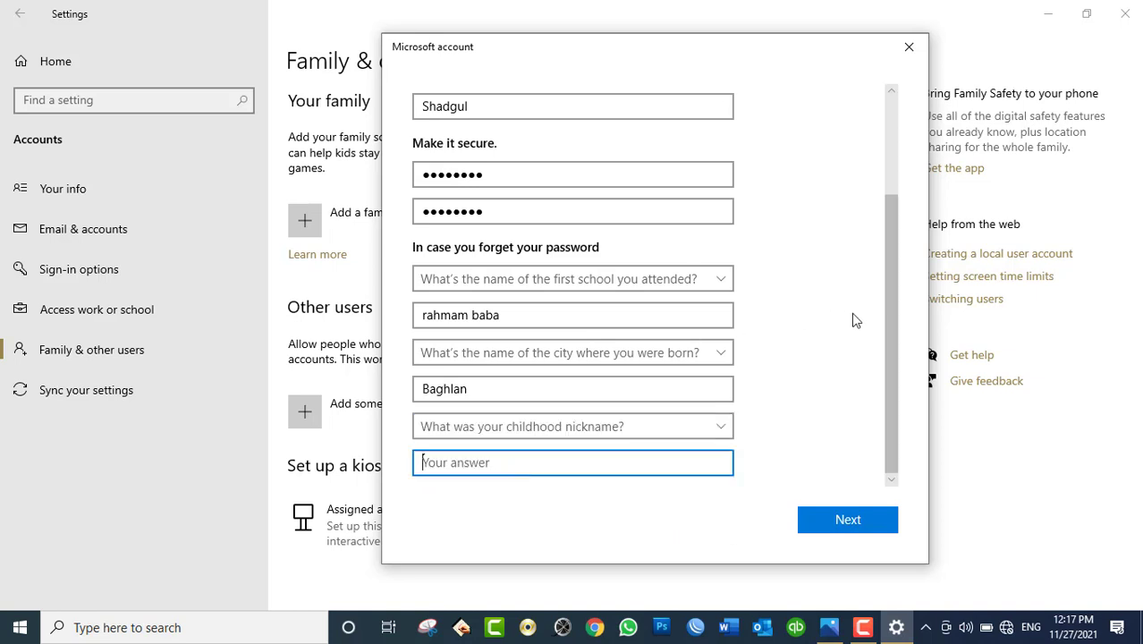
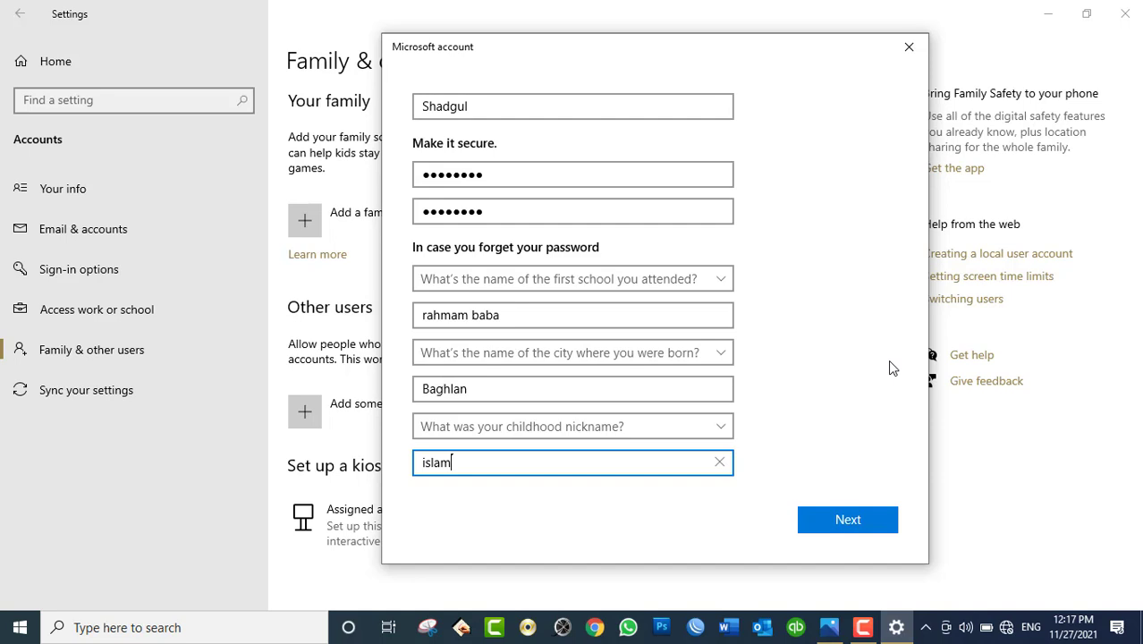
scroll(889, 362, "down", 5)
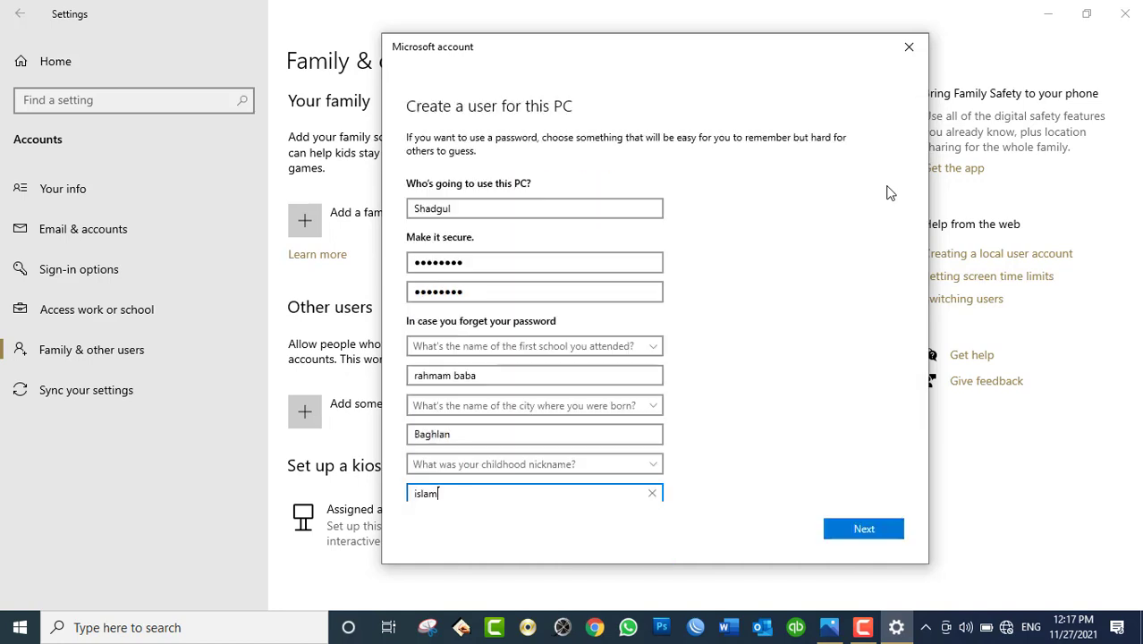
scroll(889, 193, "up", 5)
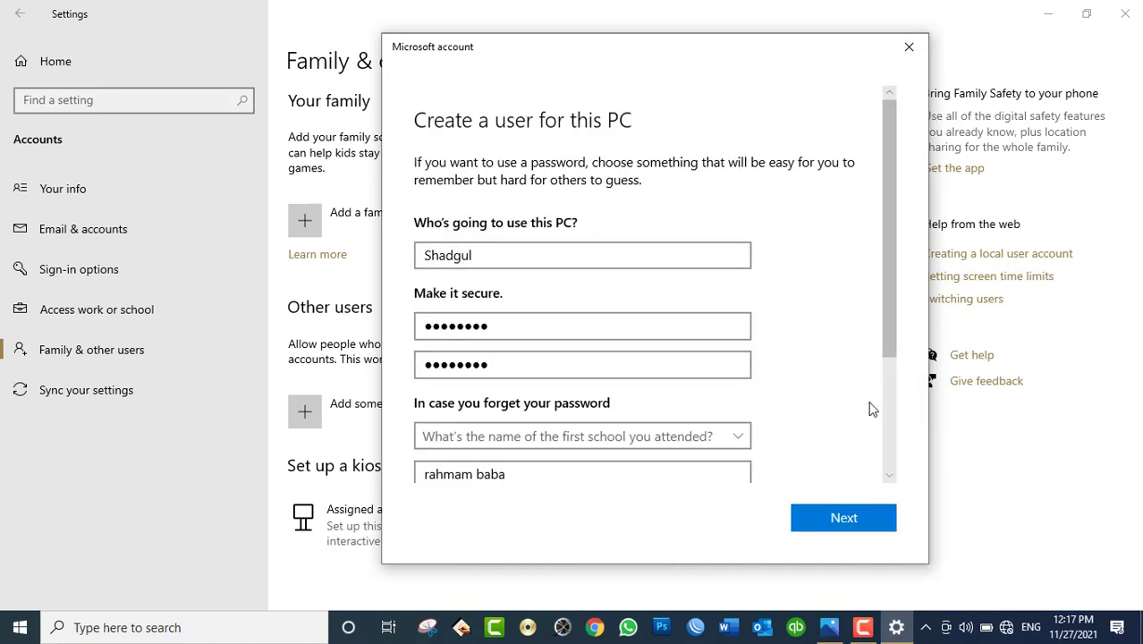
scroll(869, 420, "down", 5)
Step: Submit the completed form with Next to create the local account
left_click(865, 524)
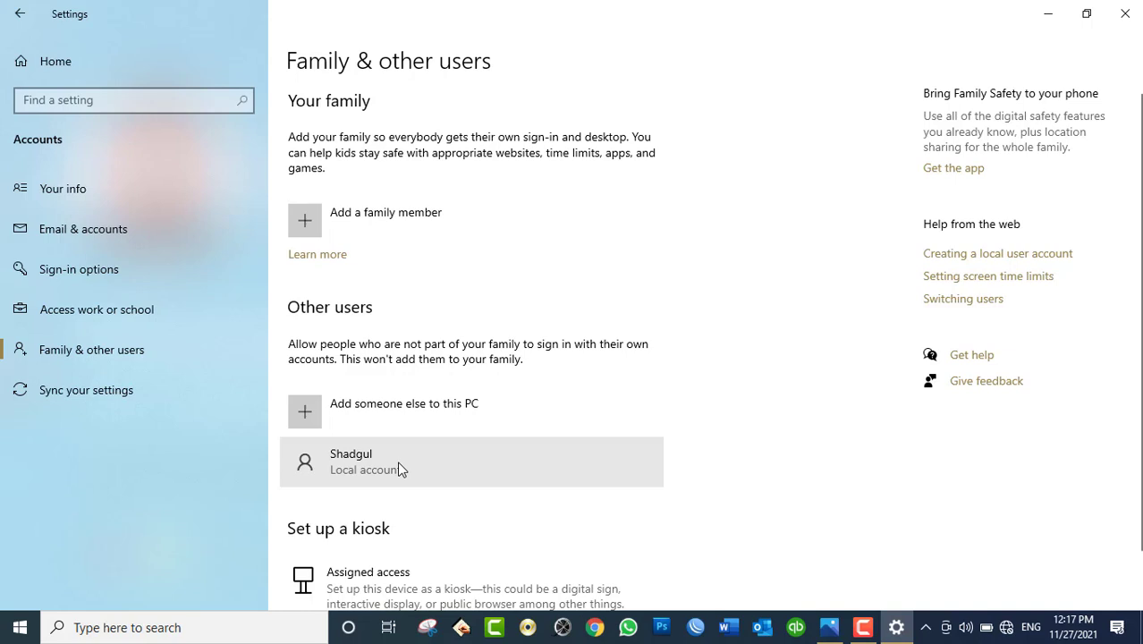
Step: Close Settings and bring up the Start menu on the desktop
left_click(1124, 9)
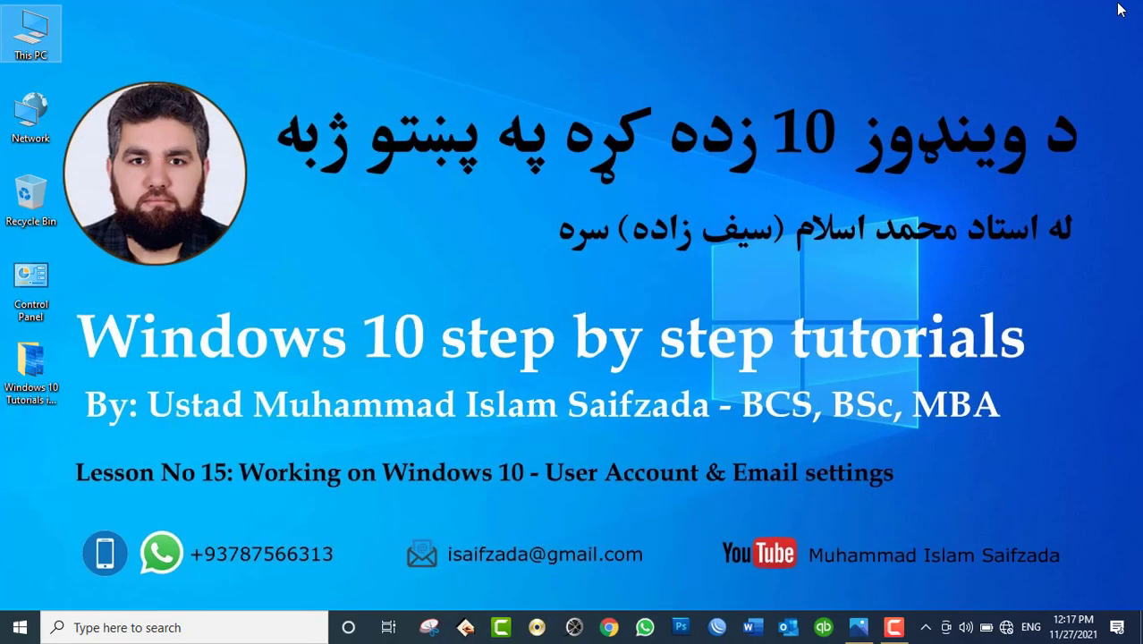
left_click(20, 626)
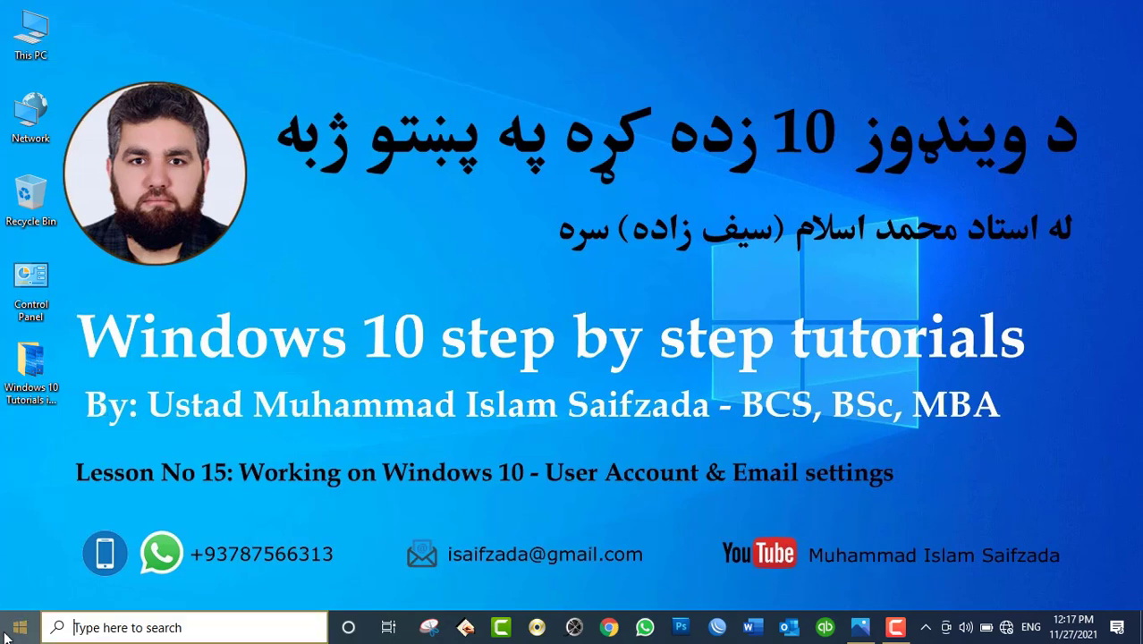
mouse_move(24, 433)
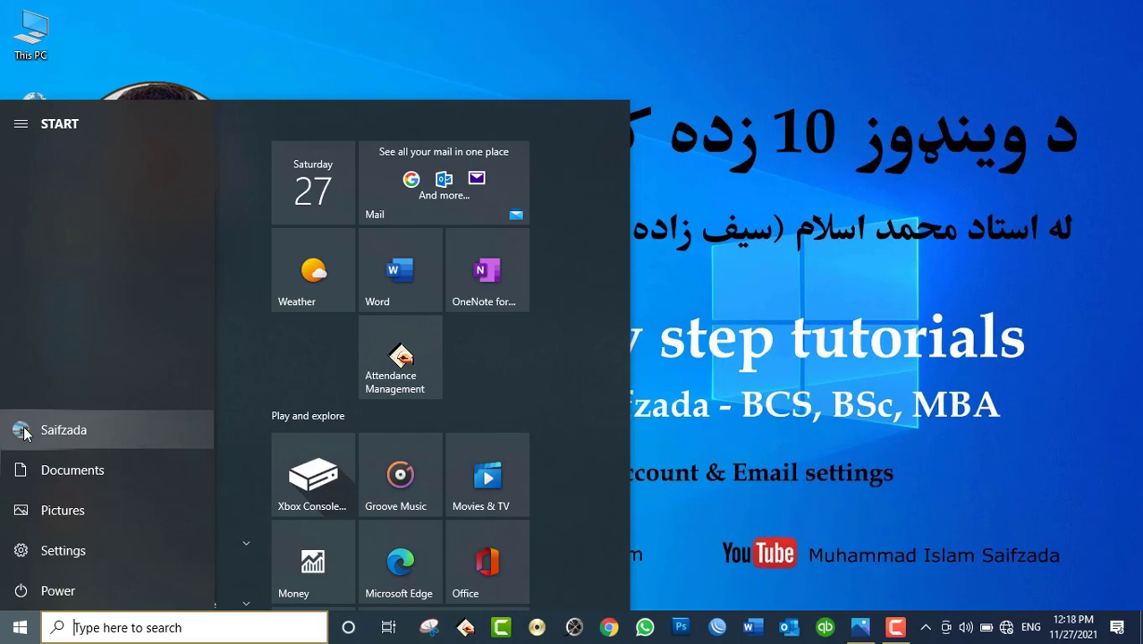
Step: Use the account picture in Start to switch users, then sign back into the original account
left_click(24, 431)
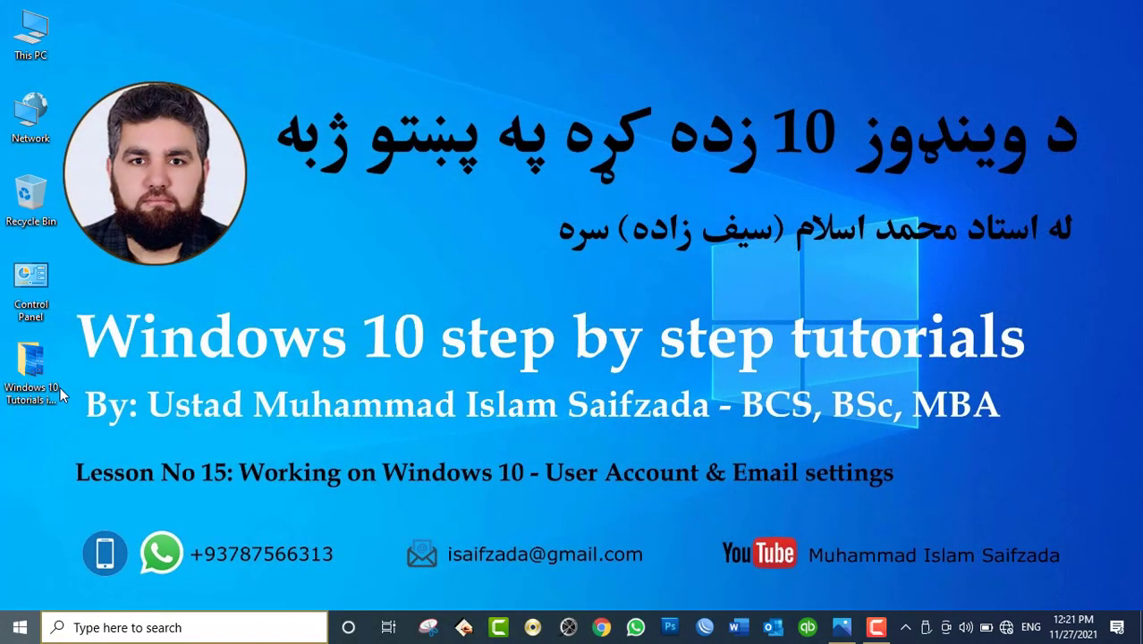
Step: Relaunch the Settings app from the Start menu
key("super")
left_click(768, 82)
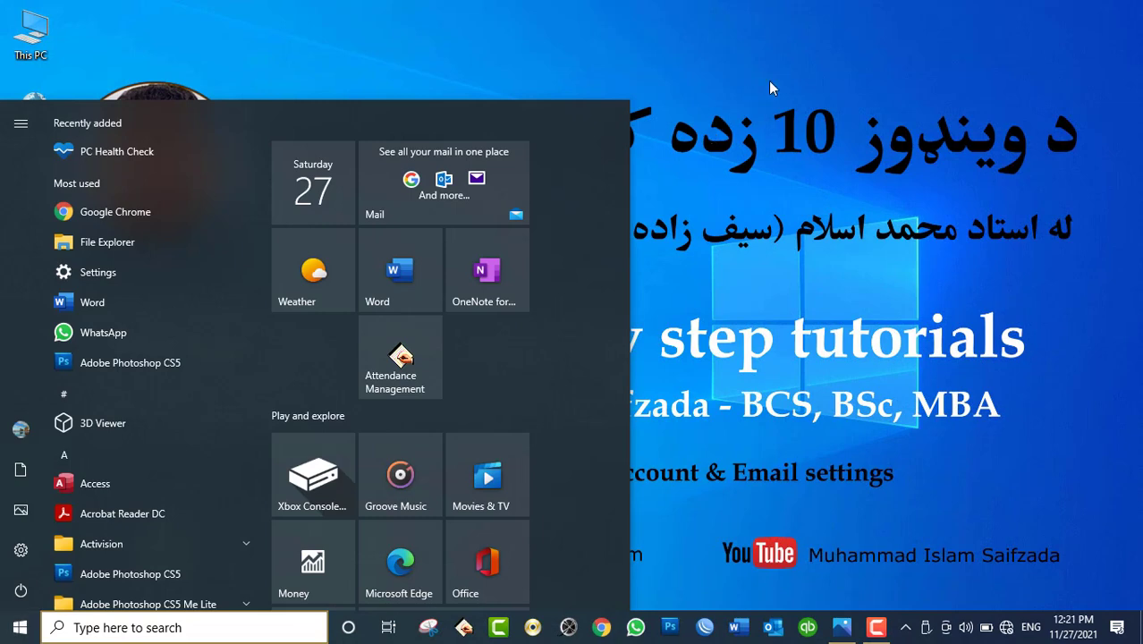
left_click(20, 628)
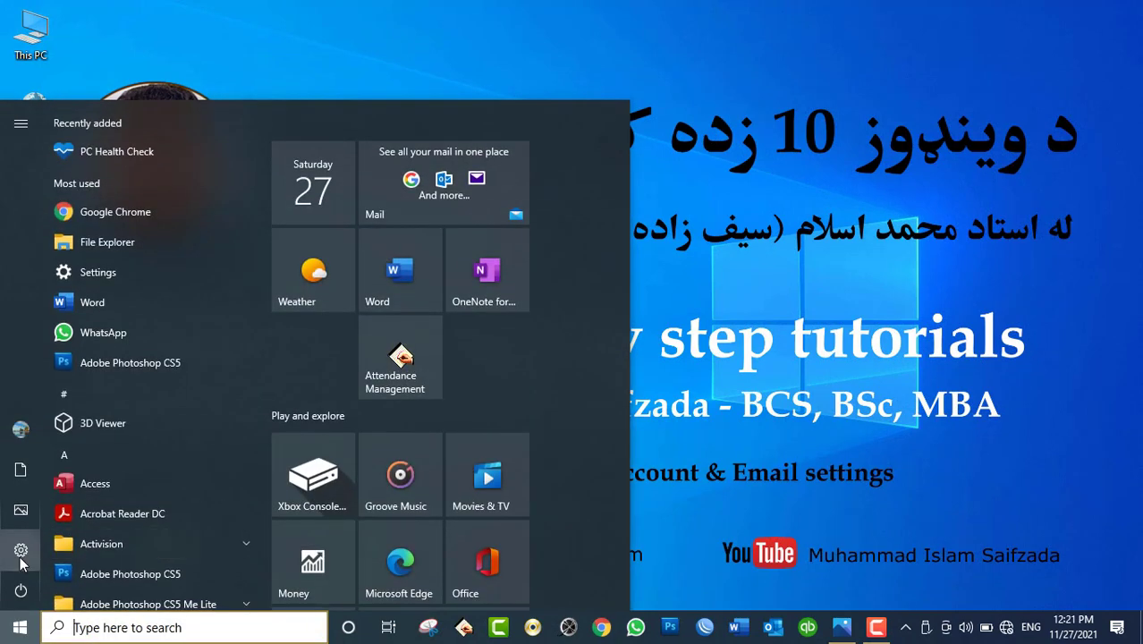
mouse_move(21, 562)
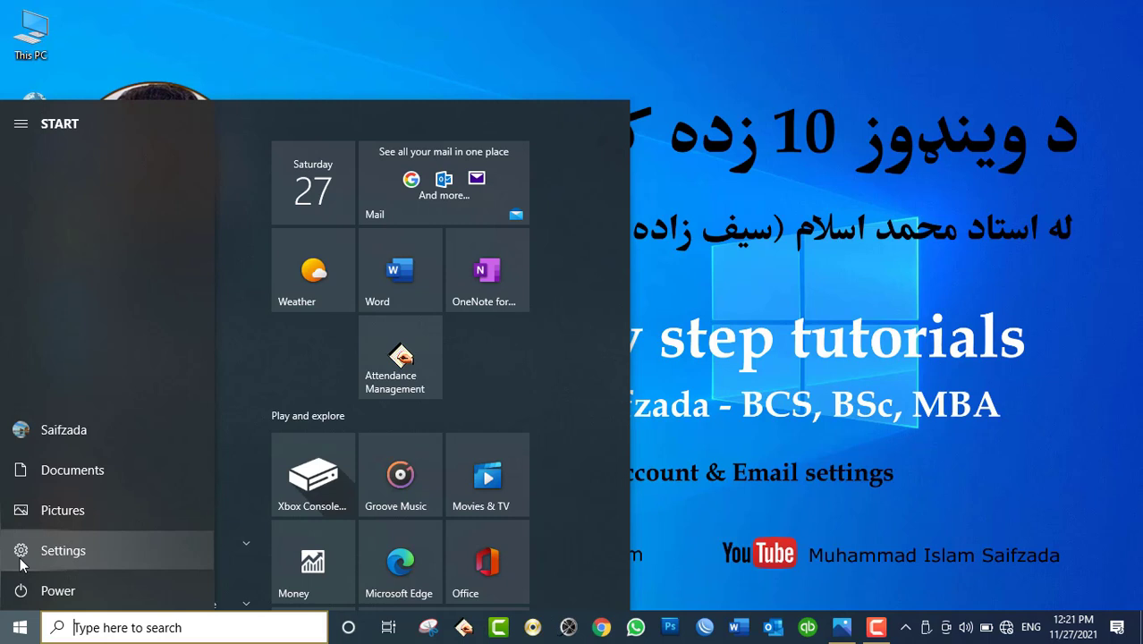
left_click(21, 555)
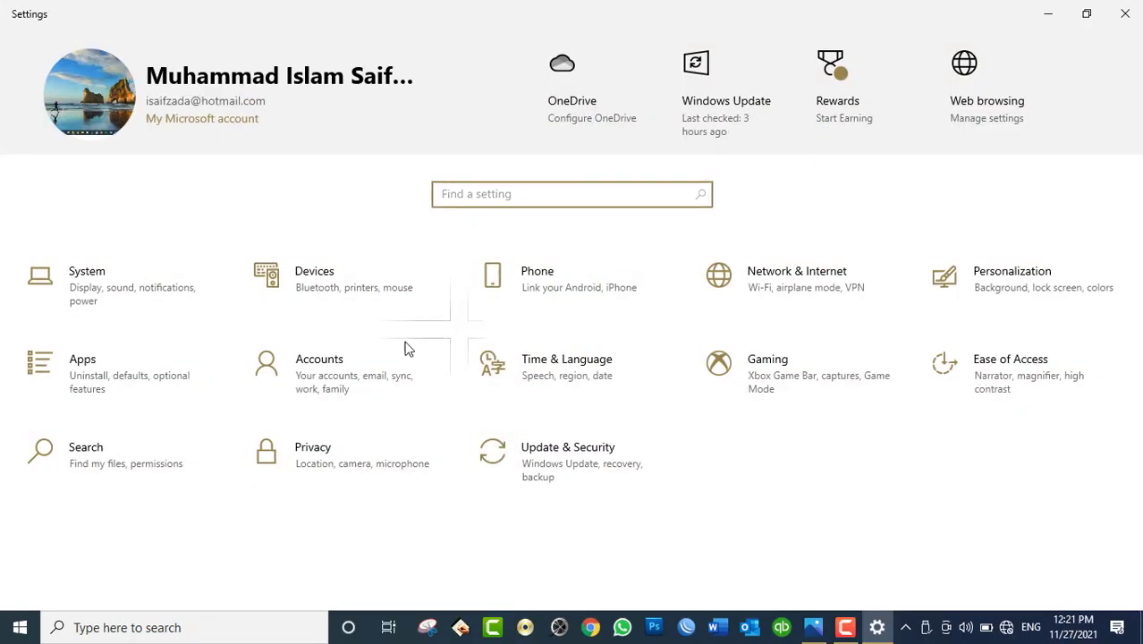
Step: Go to Accounts > Family & other users and expand the new local account entry
left_click(358, 376)
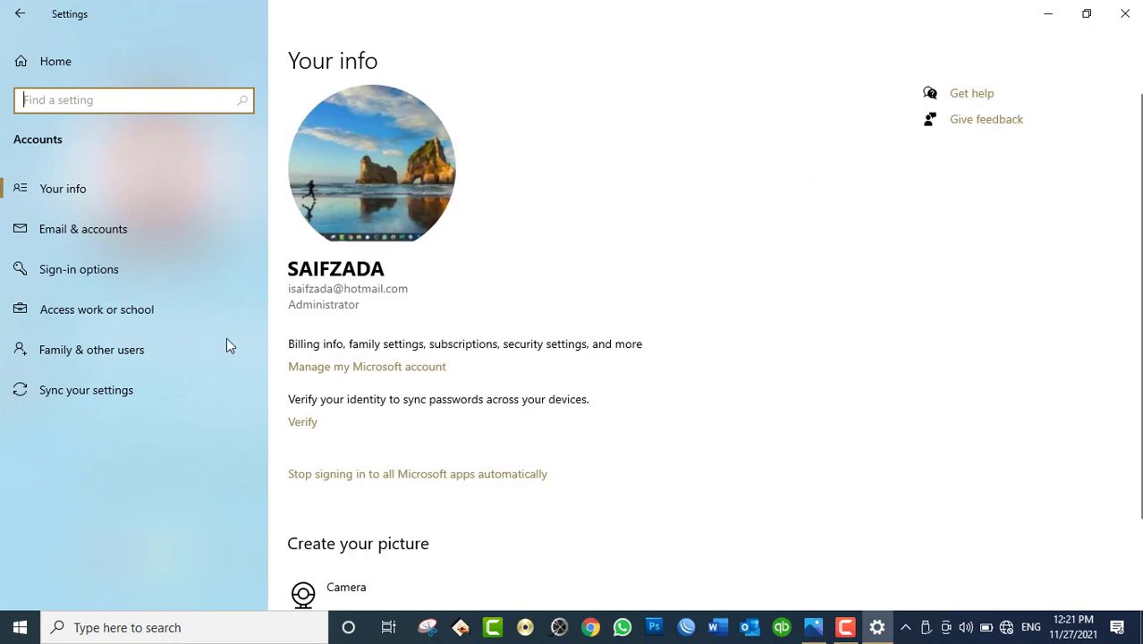
left_click(105, 353)
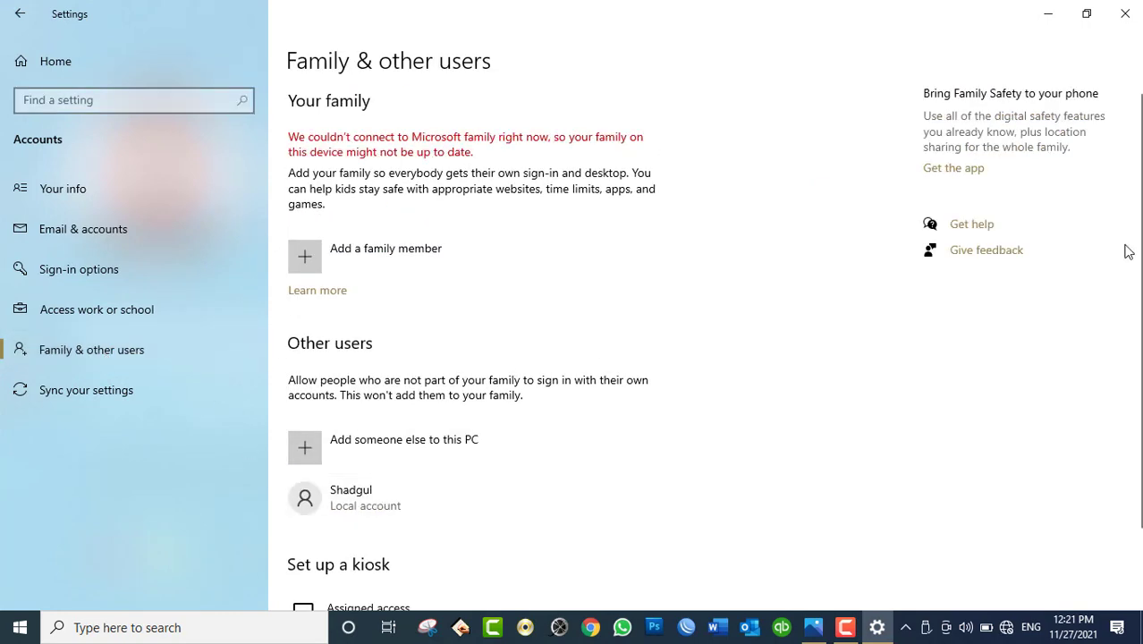
scroll(1136, 316, "down", 2)
scroll(1136, 316, "down", 2)
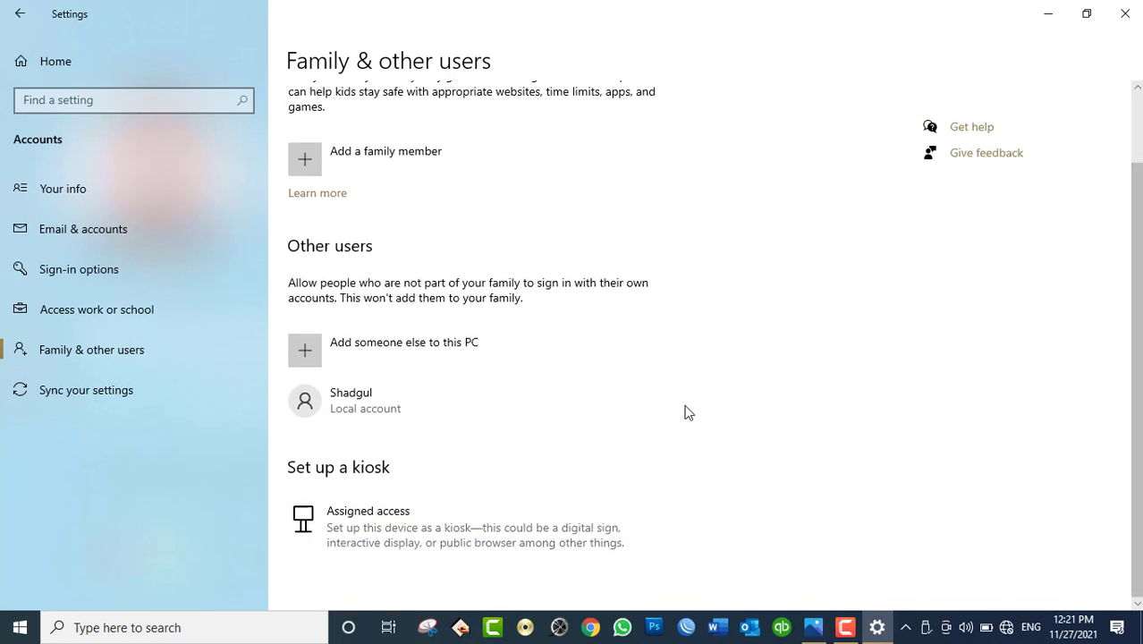
left_click(476, 414)
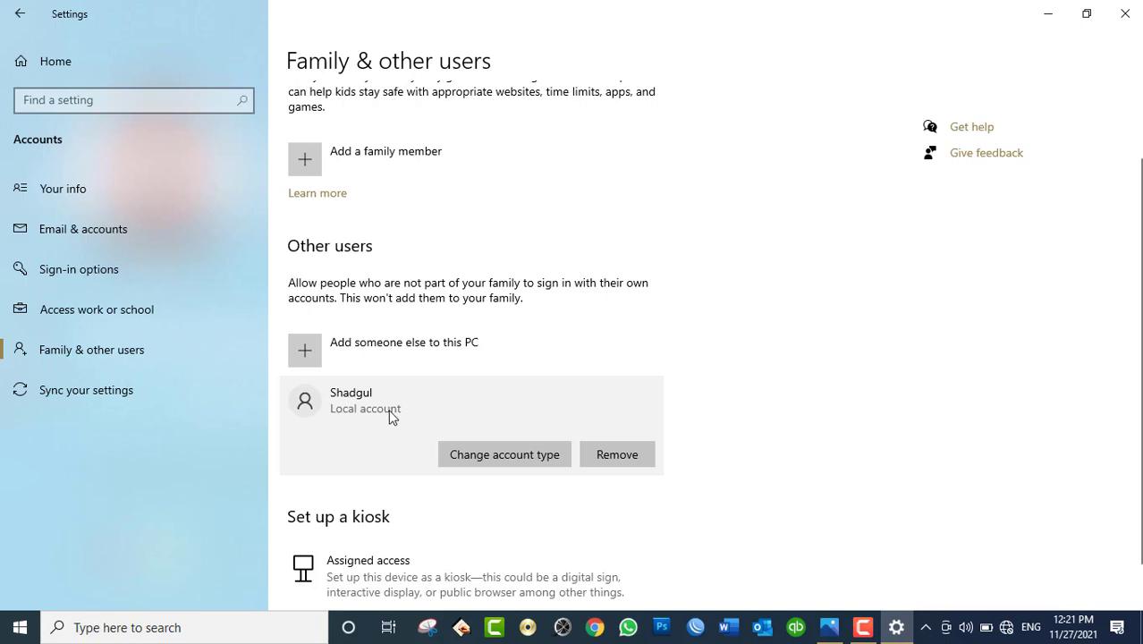
left_click(478, 455)
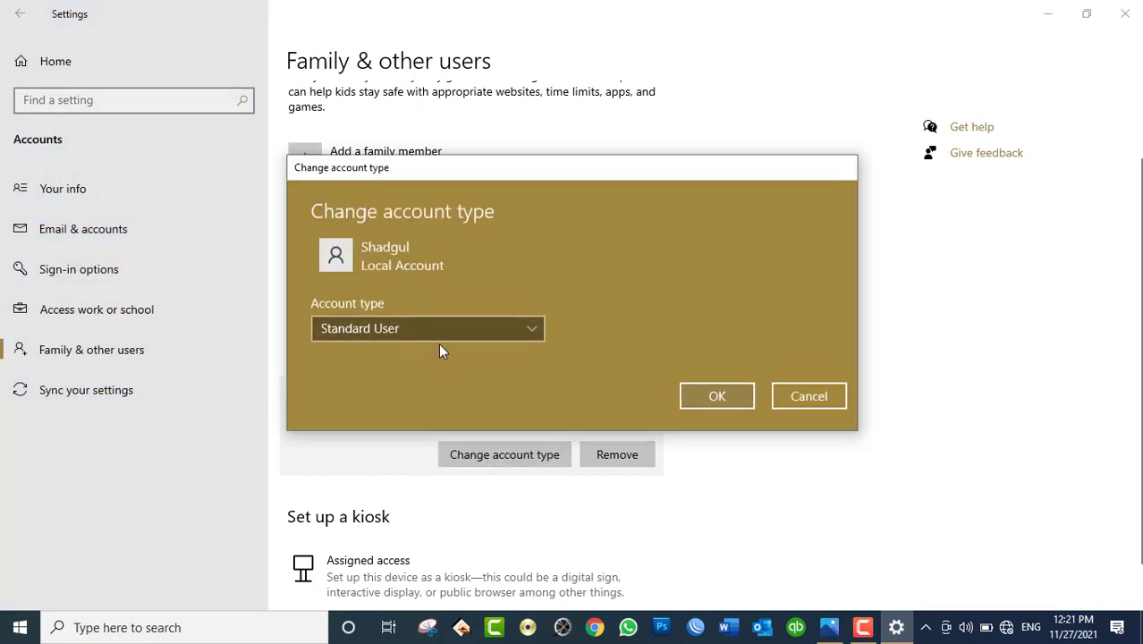
left_click(429, 333)
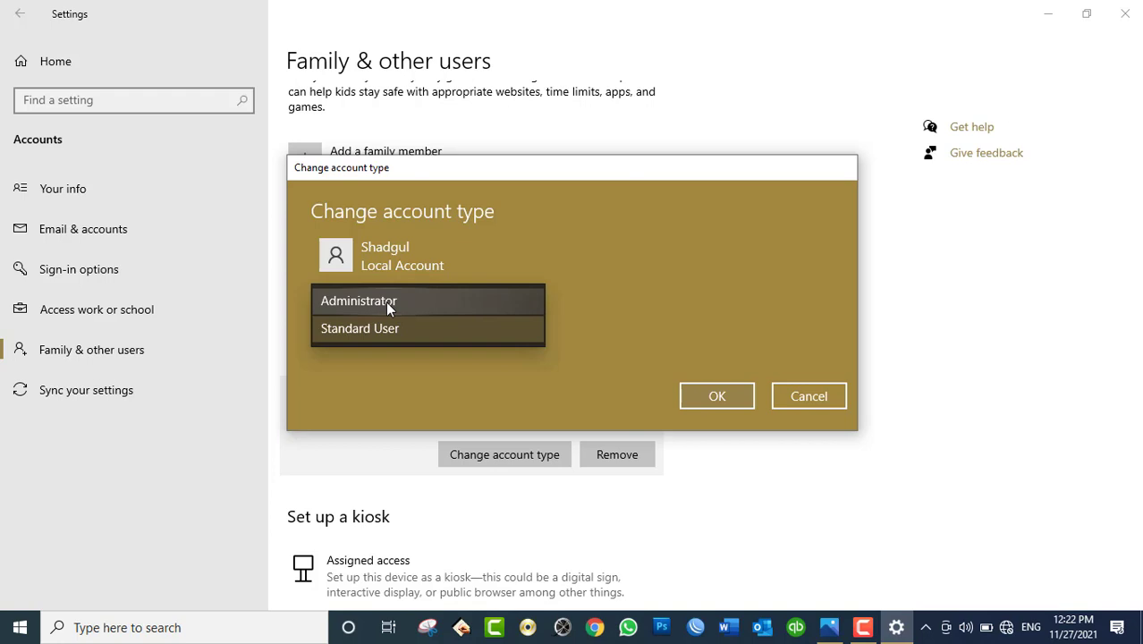
left_click(392, 331)
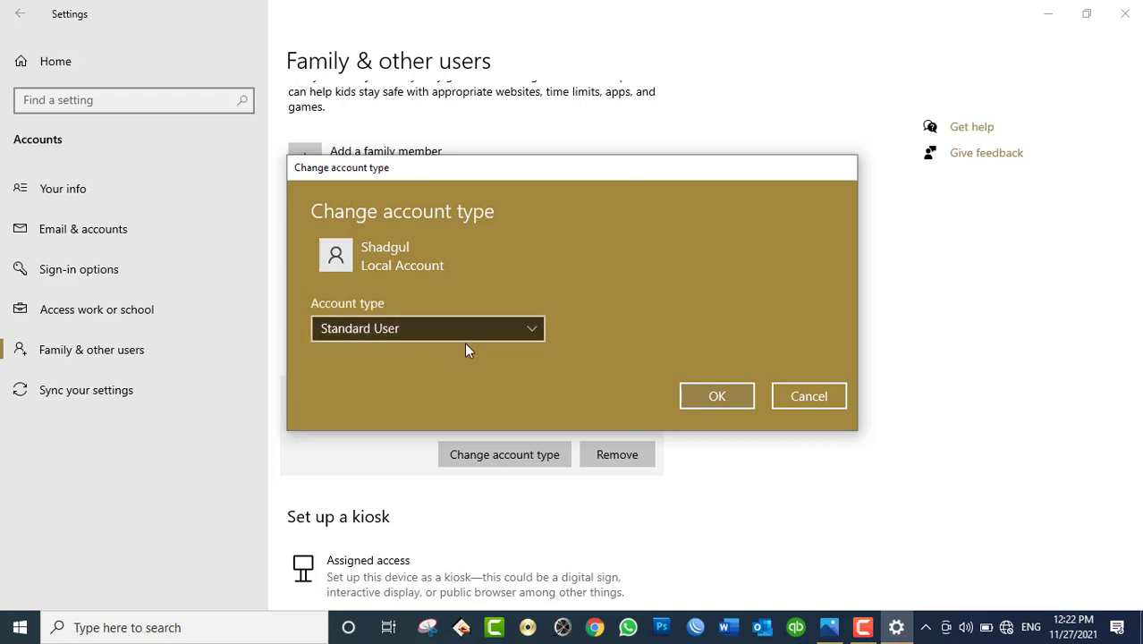
left_click(743, 398)
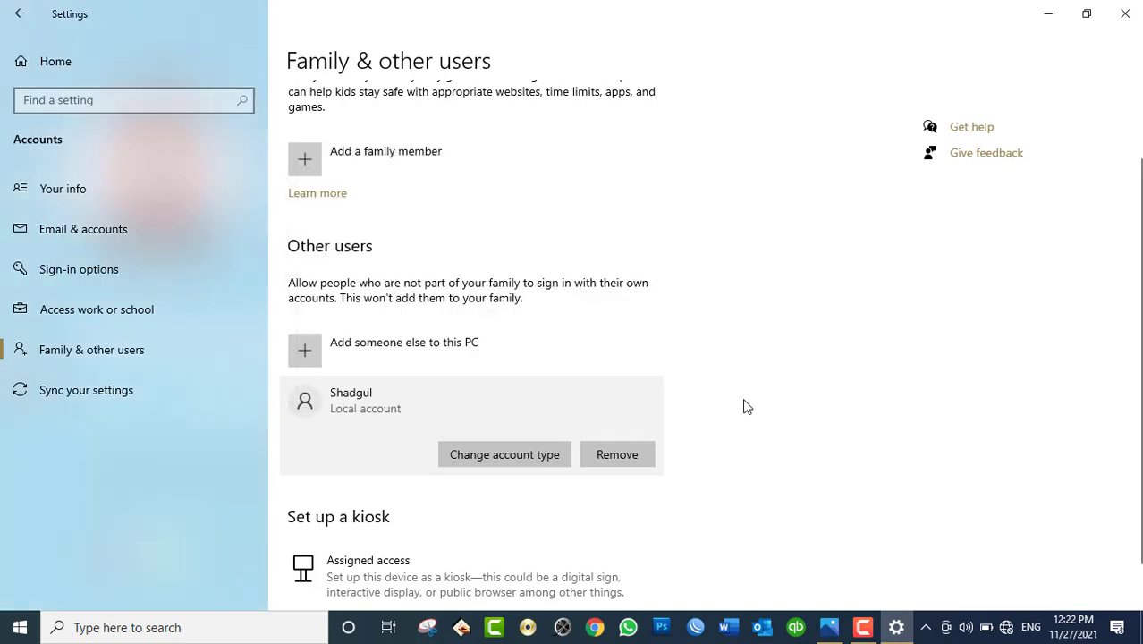
Step: Open Your info to confirm the signed-in main account is an Administrator
scroll(1136, 358, "down", 1)
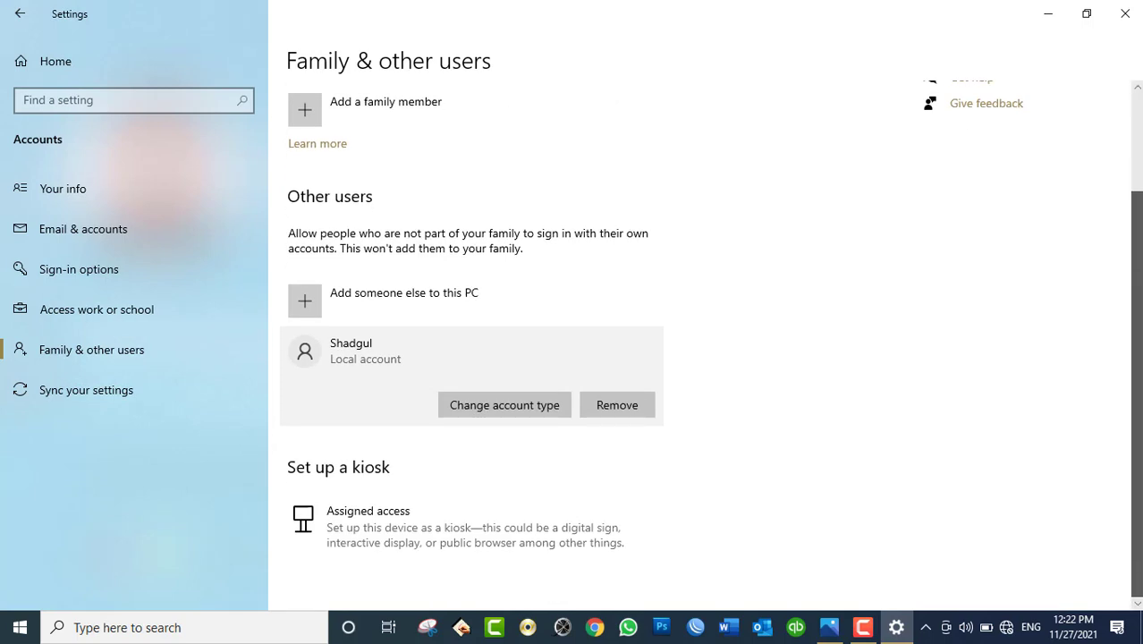
scroll(654, 263, "up", 2)
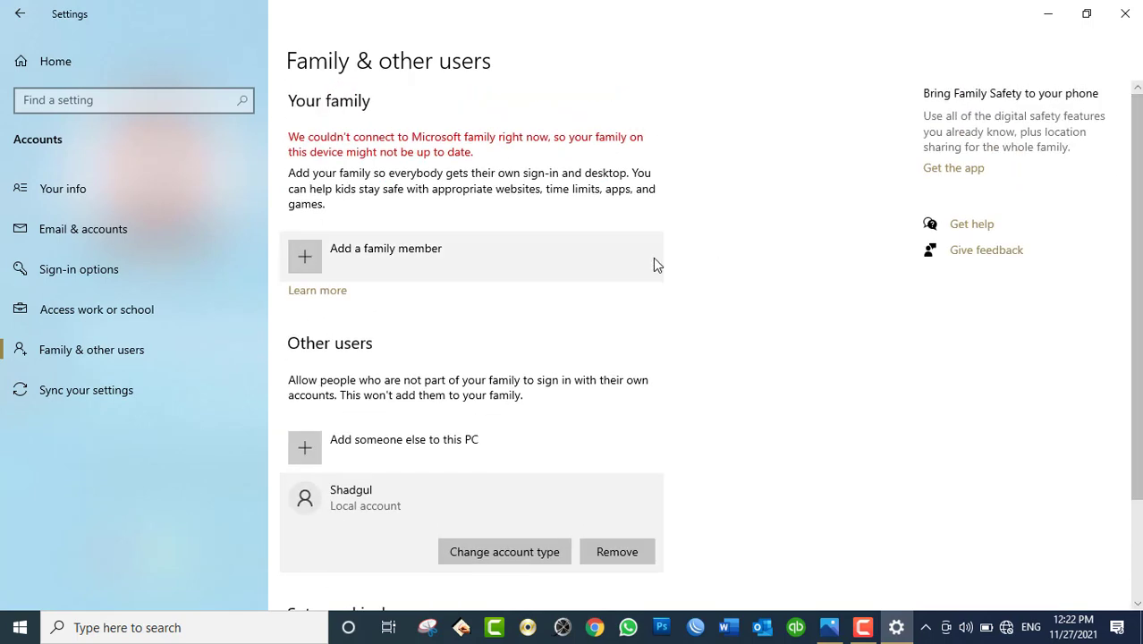
left_click(122, 202)
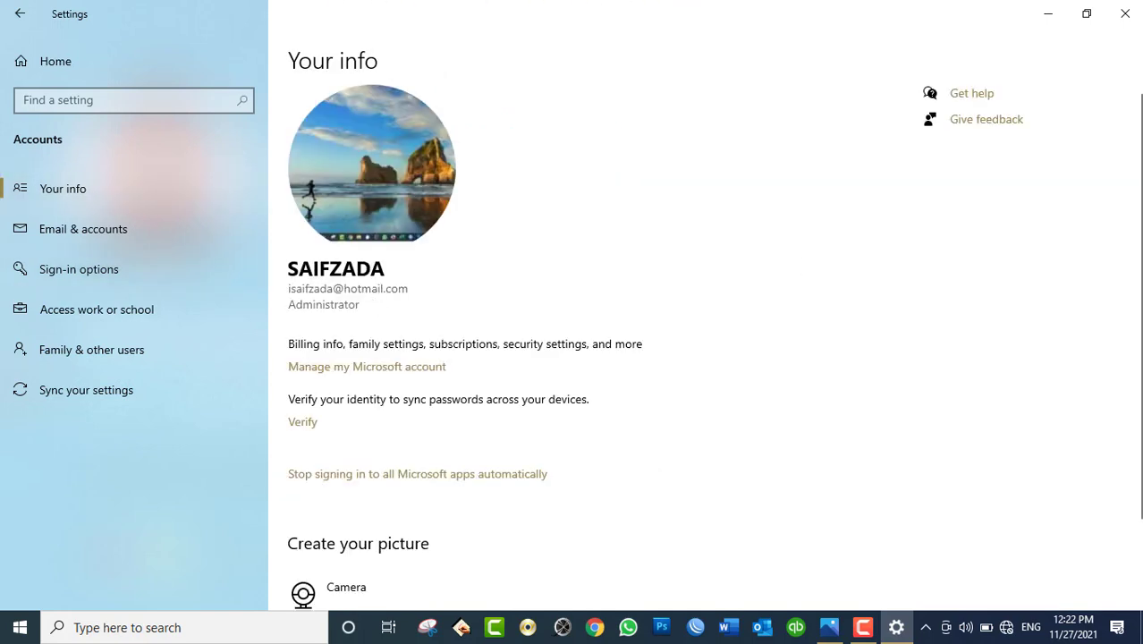
scroll(1136, 349, "down", 2)
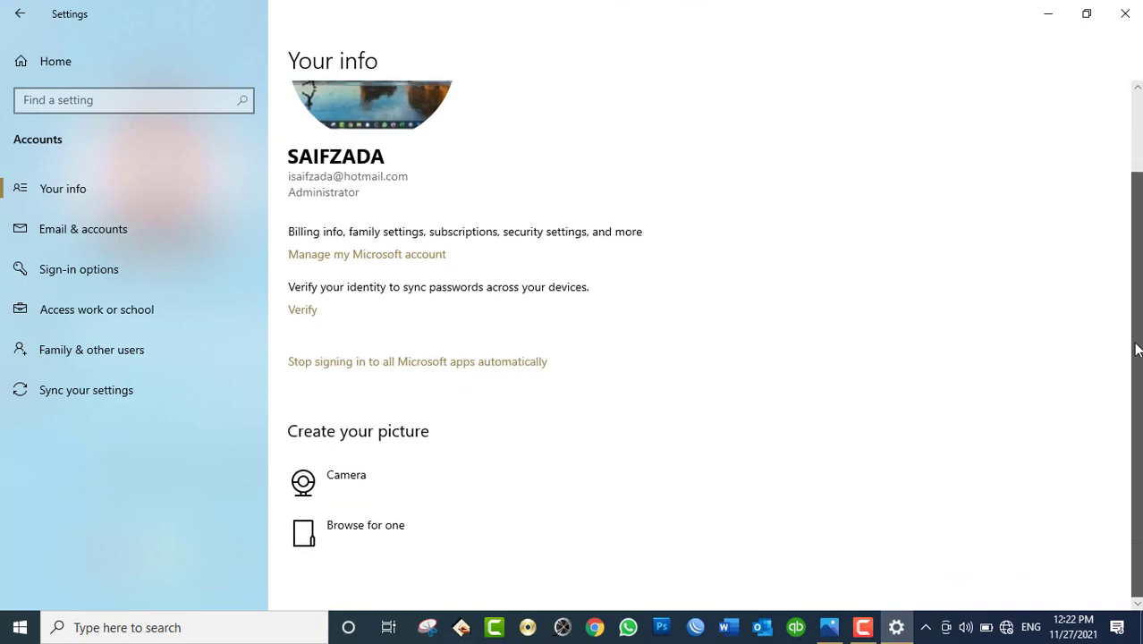
scroll(1135, 351, "up", 2)
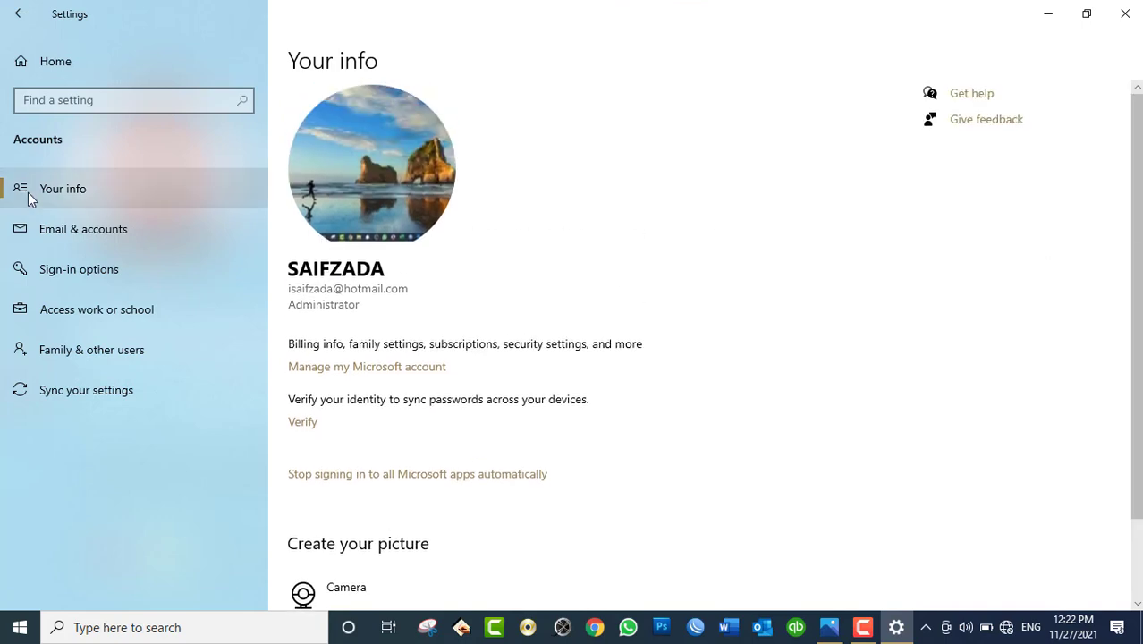
Step: Switch users from the Start menu account icon to the local account Shadgul
key("super")
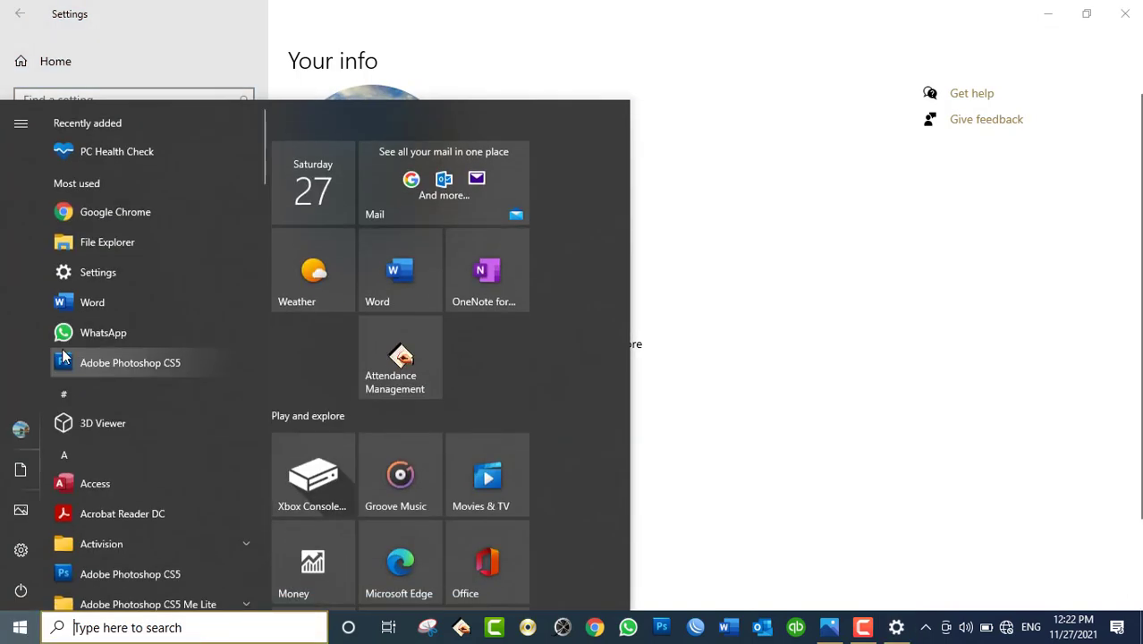
left_click(21, 430)
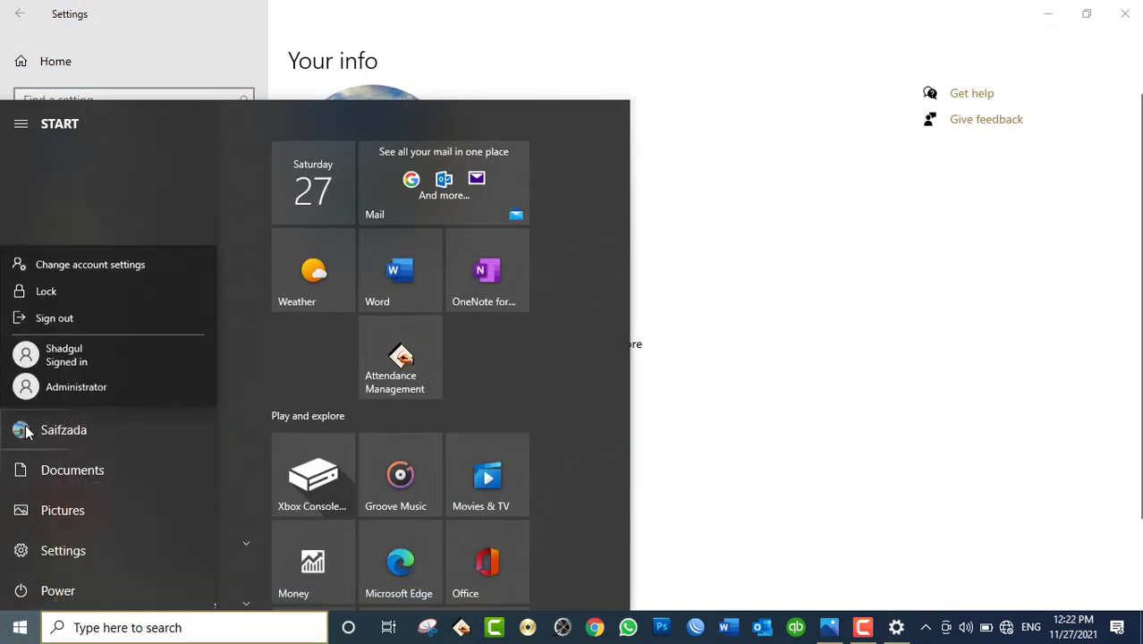
left_click(82, 360)
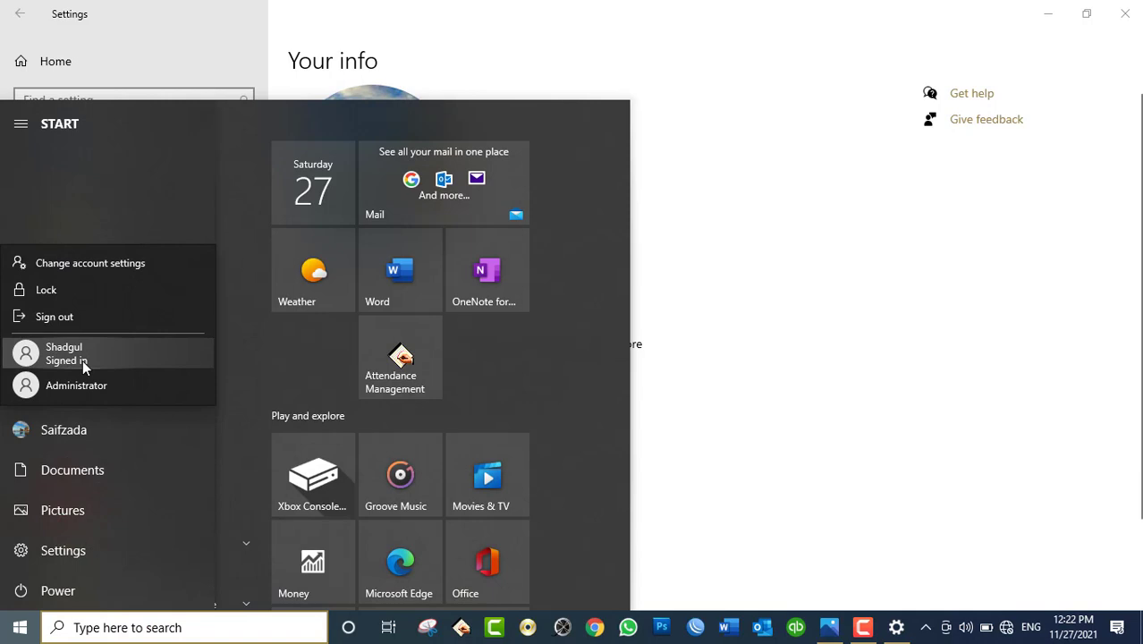
left_click(83, 360)
left_click(83, 359)
left_click(83, 360)
left_click(83, 359)
left_click(82, 360)
left_click(82, 359)
left_click(83, 360)
left_click(82, 360)
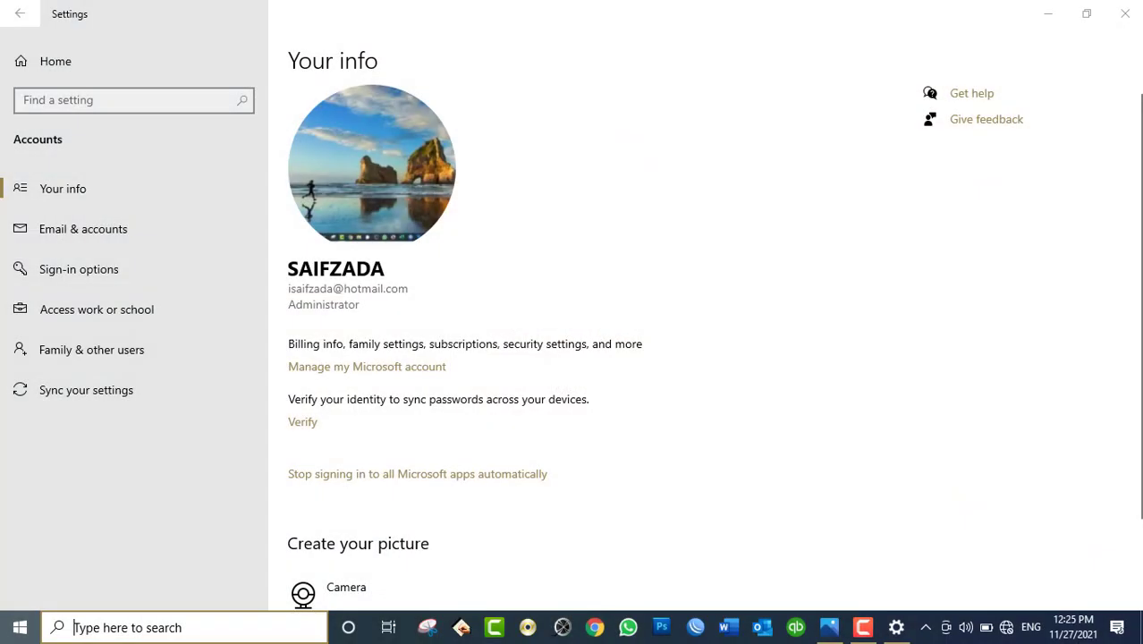
Step: Back in Settings, open Family & other users and expand Shadgul's entry
key("super")
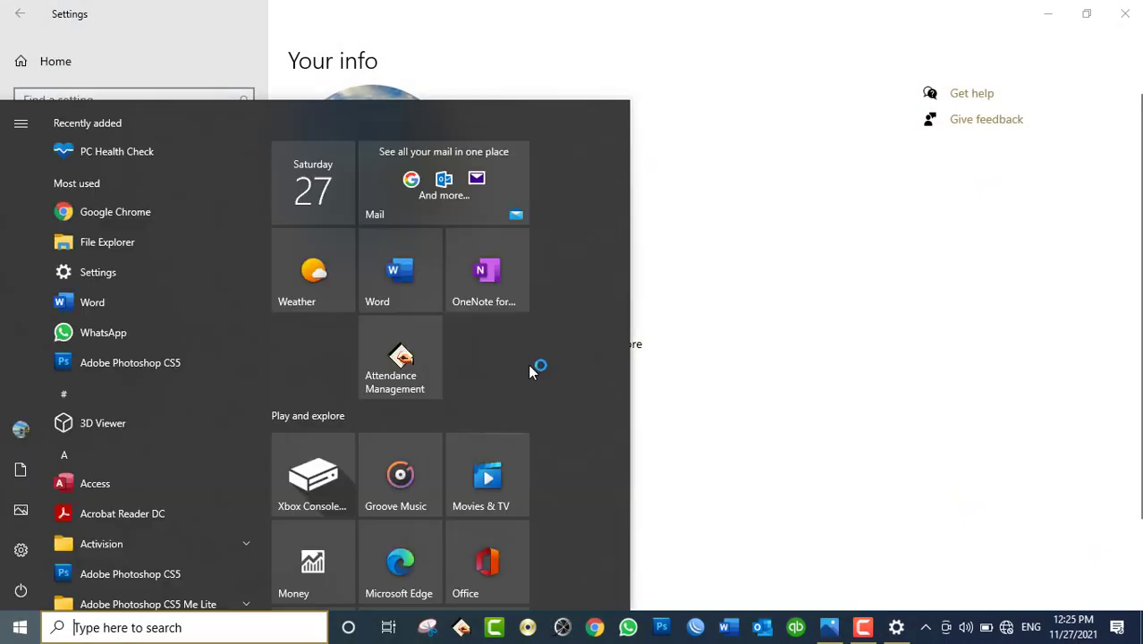
left_click(716, 286)
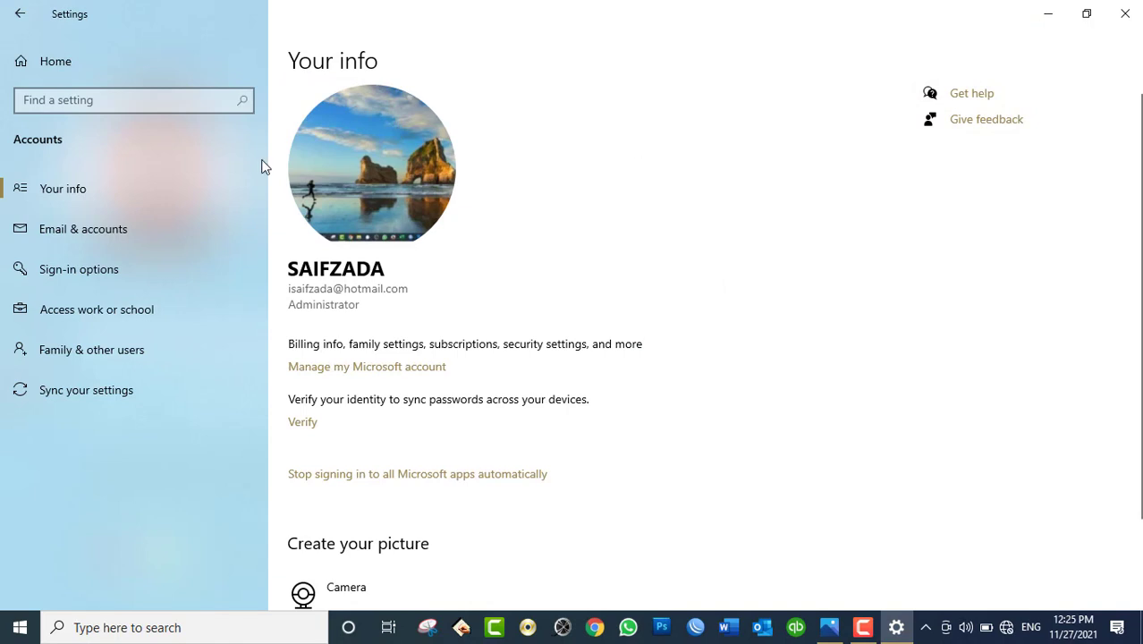
left_click(83, 355)
left_click(383, 503)
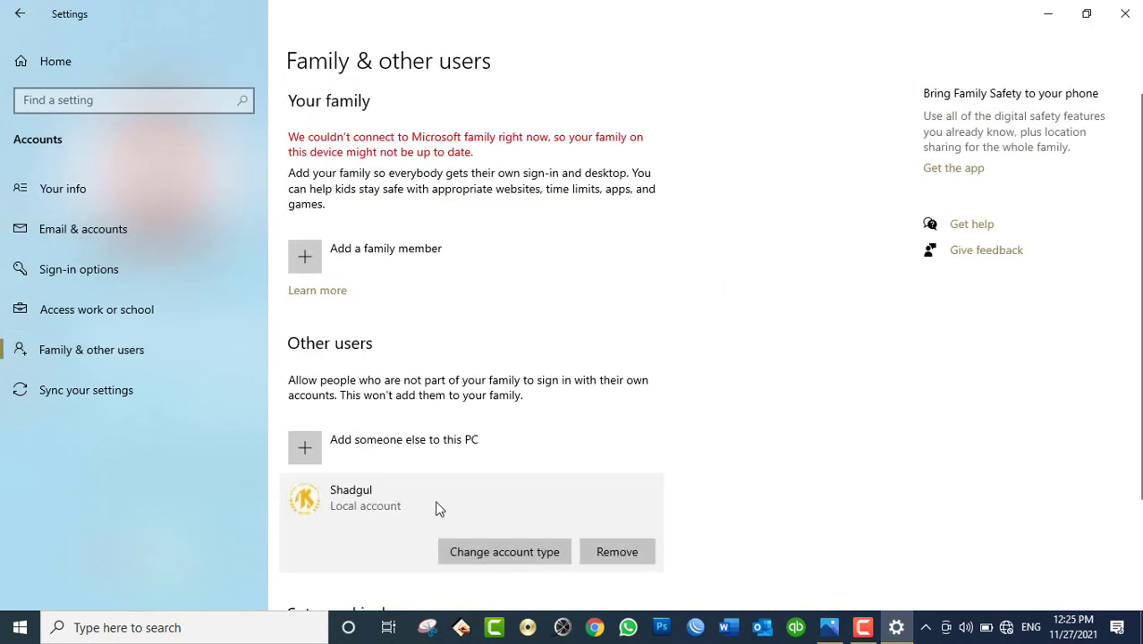
left_click(600, 553)
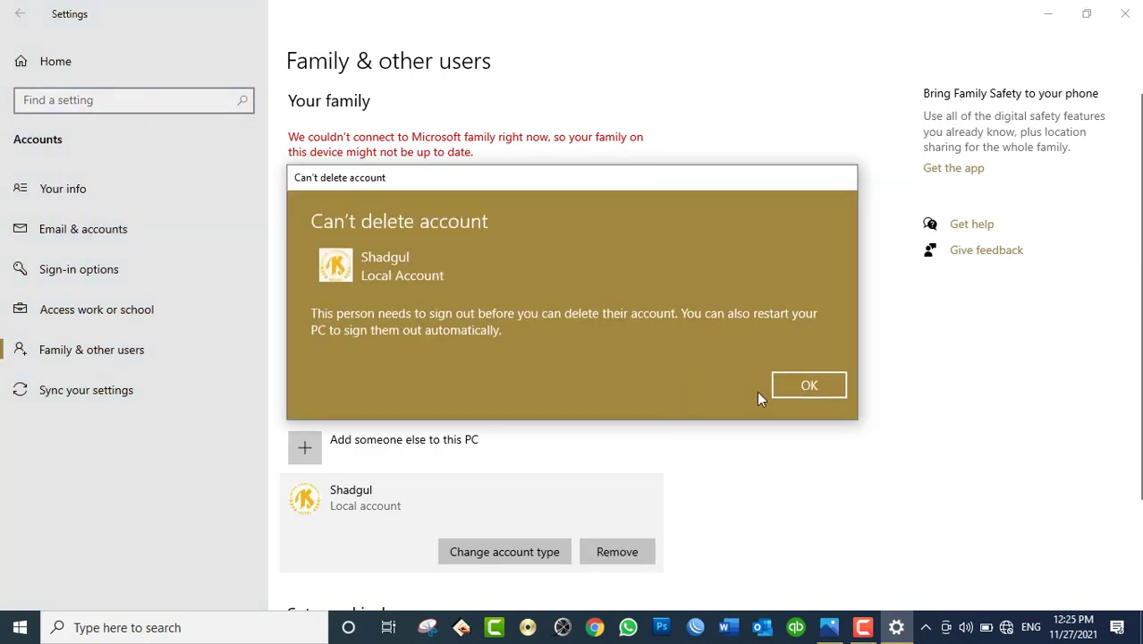
left_click(809, 386)
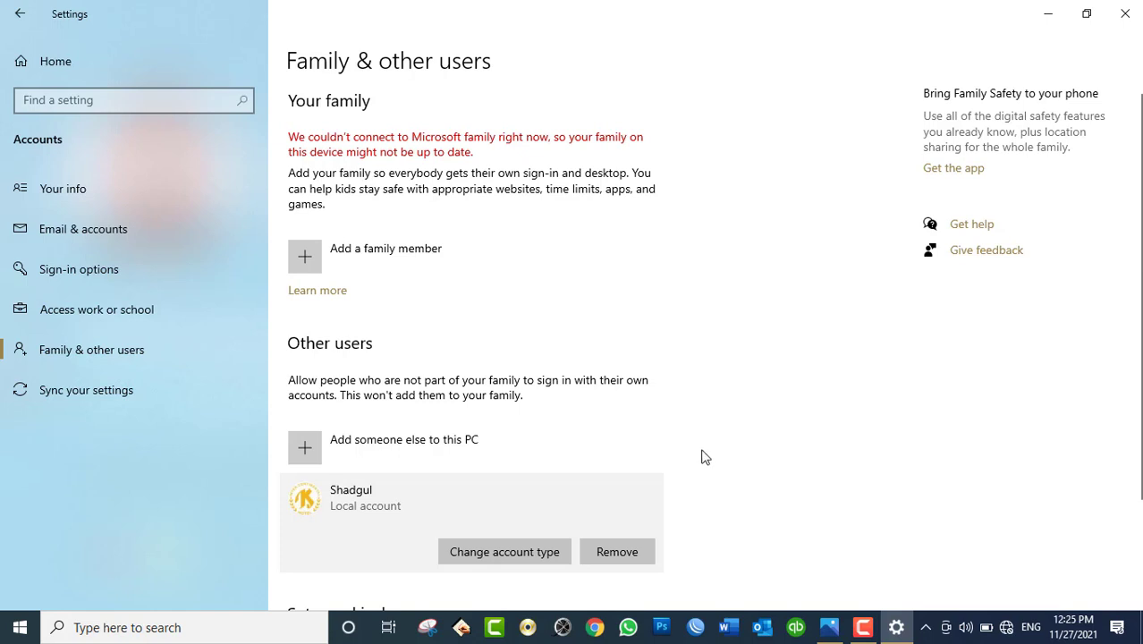
left_click(623, 561)
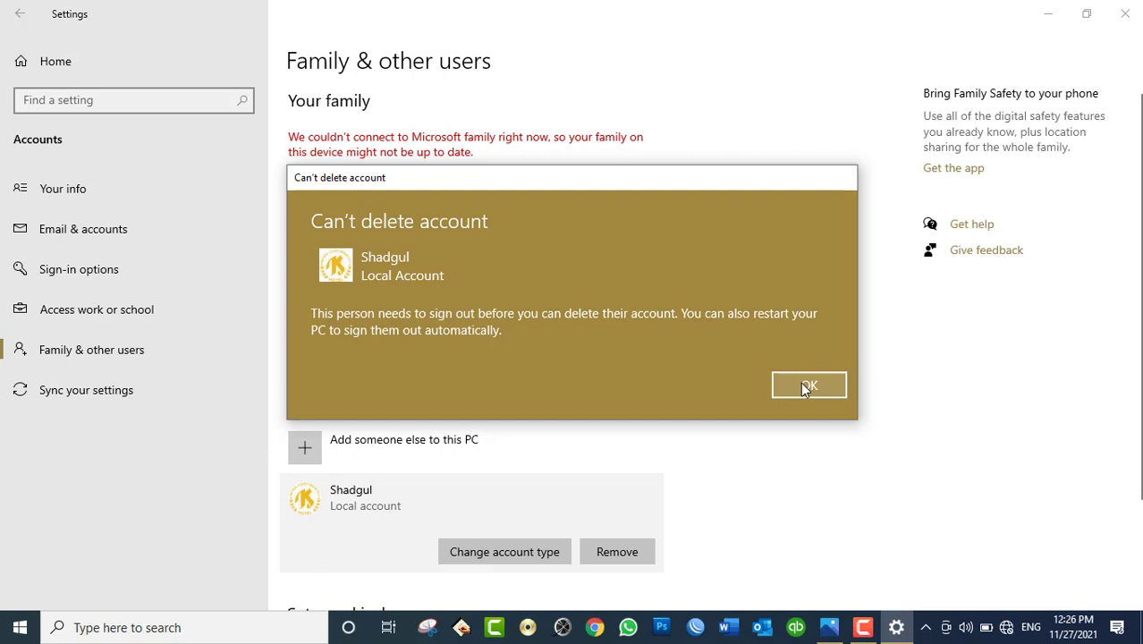
left_click(806, 387)
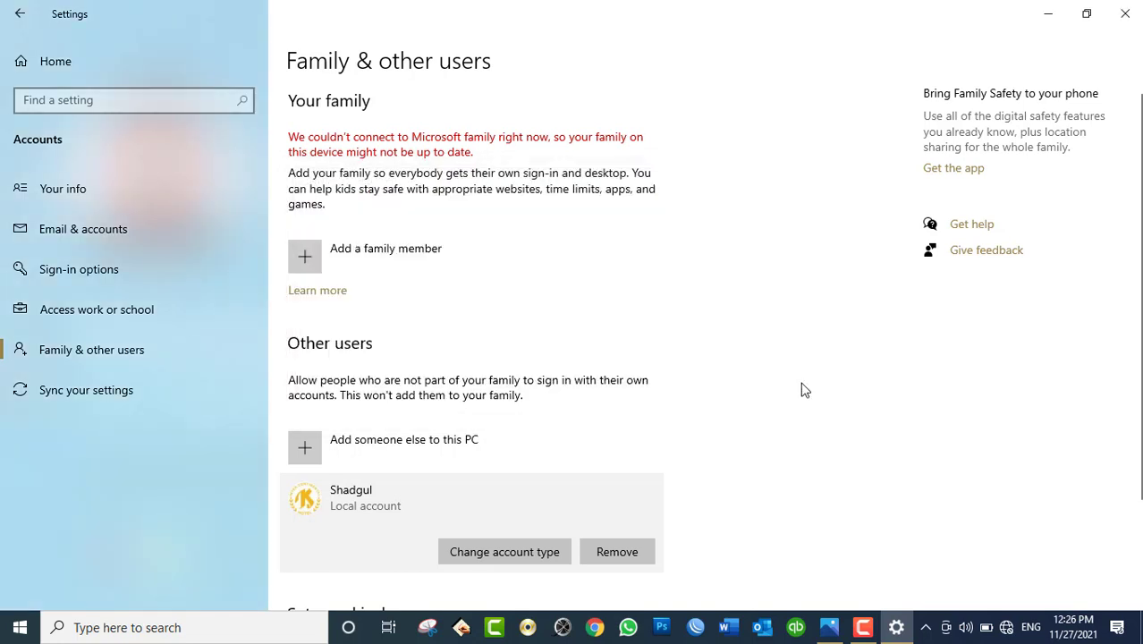
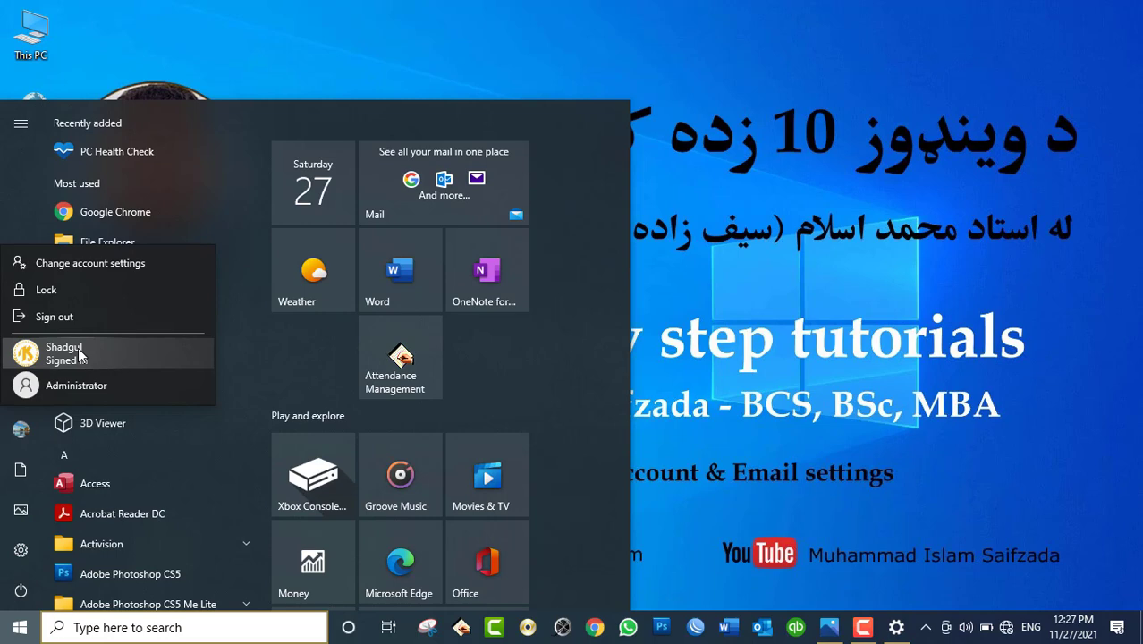
Step: Close the Start menu, refresh the desktop, and reopen Settings from Start
left_click(79, 355)
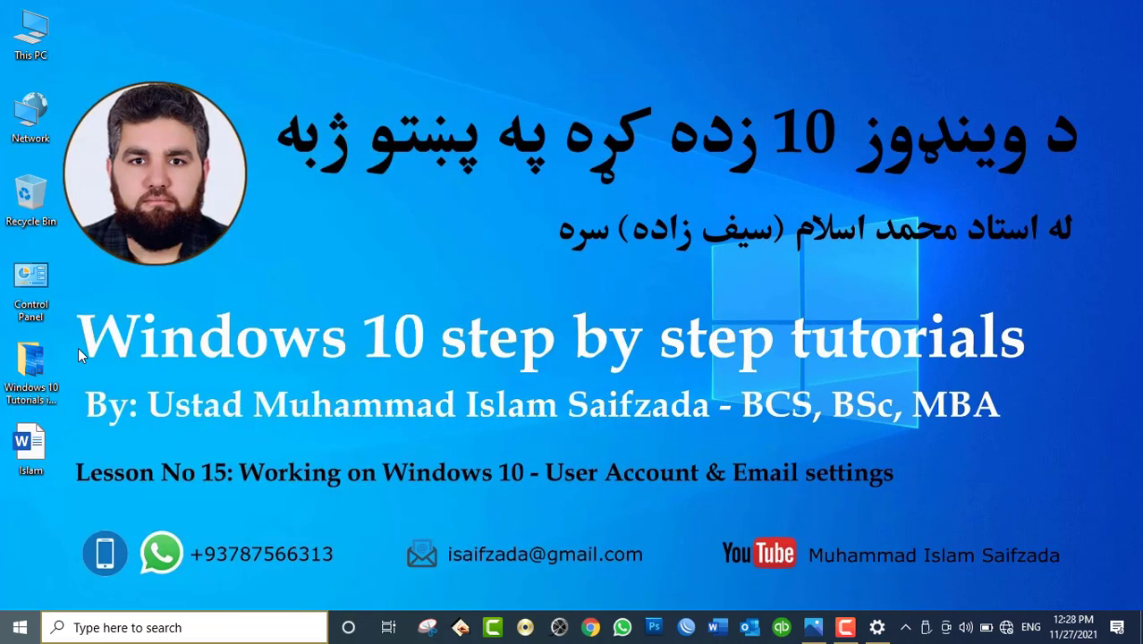
key("super")
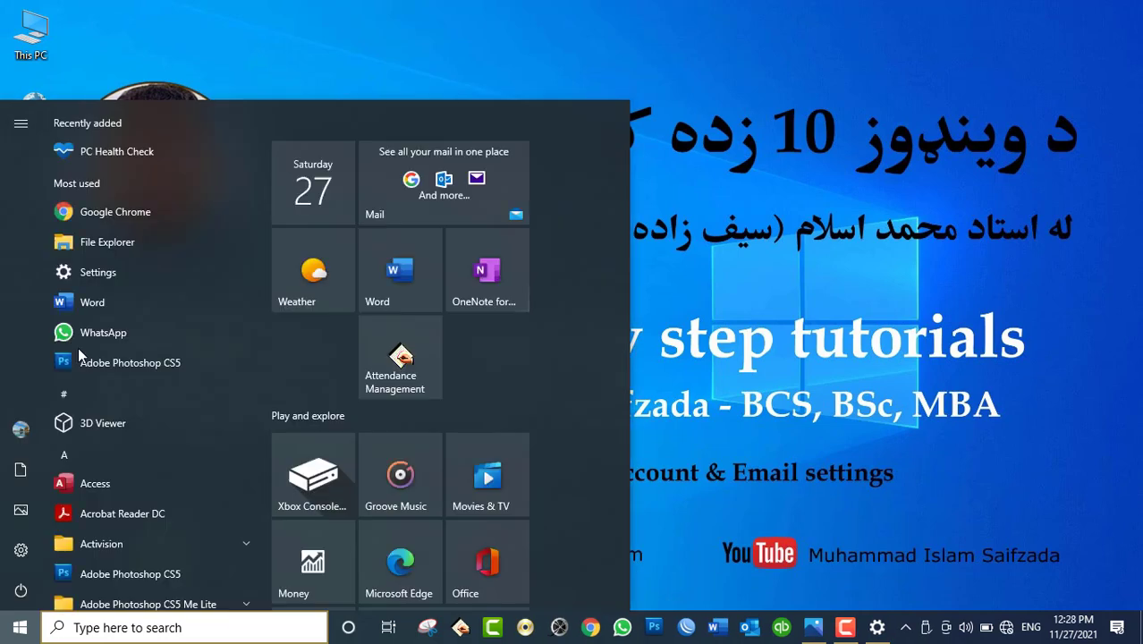
left_click(832, 264)
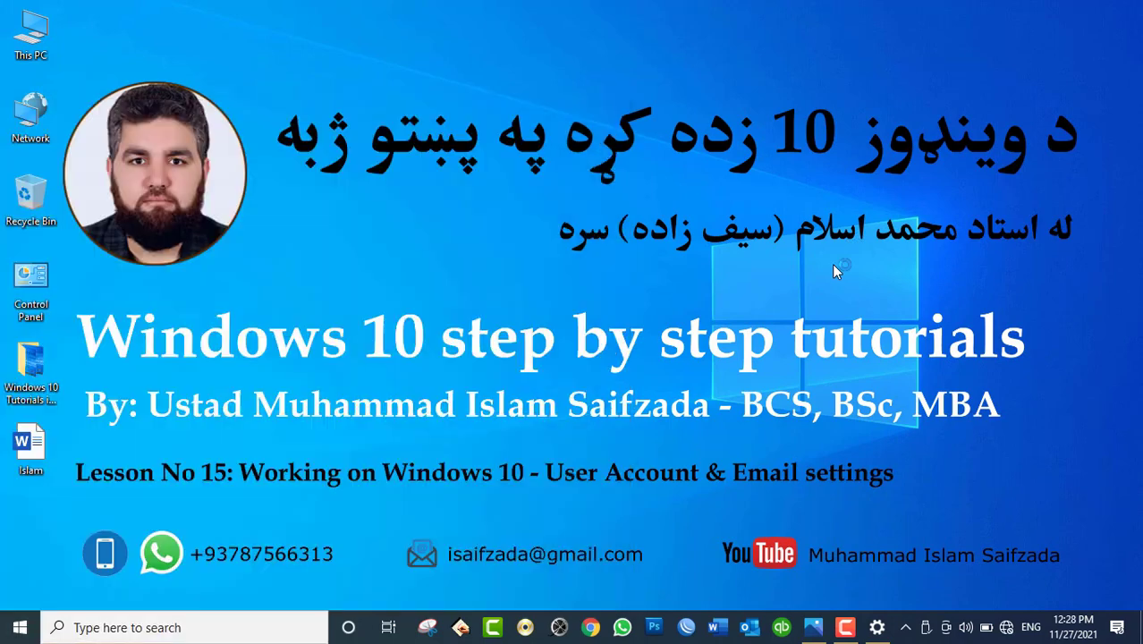
right_click(752, 258)
left_click(782, 307)
left_click(20, 627)
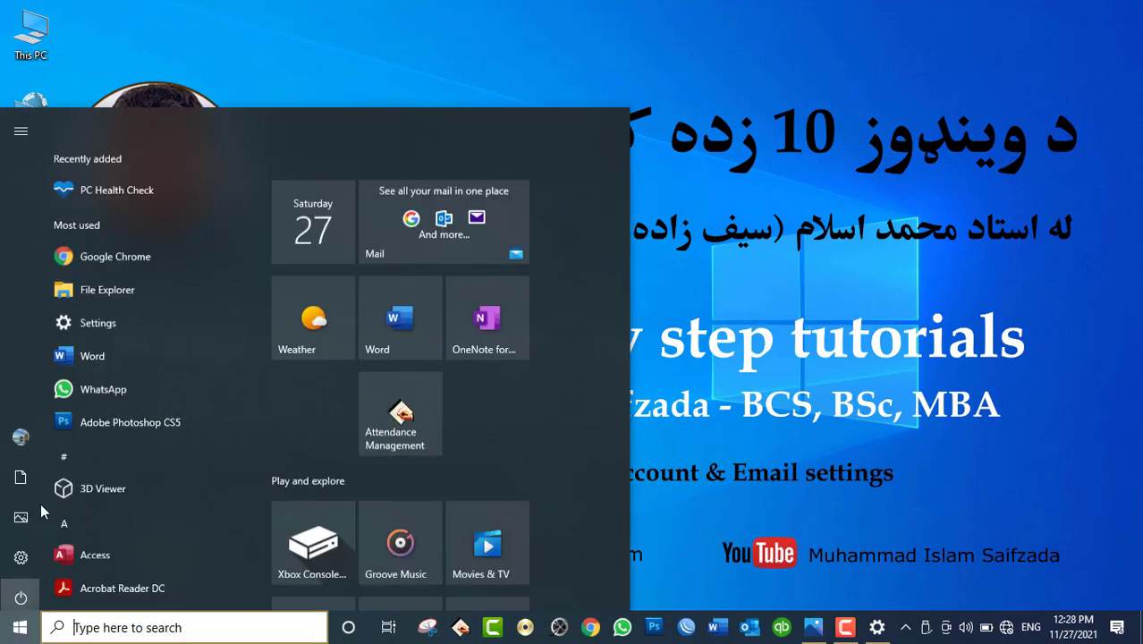
left_click(25, 565)
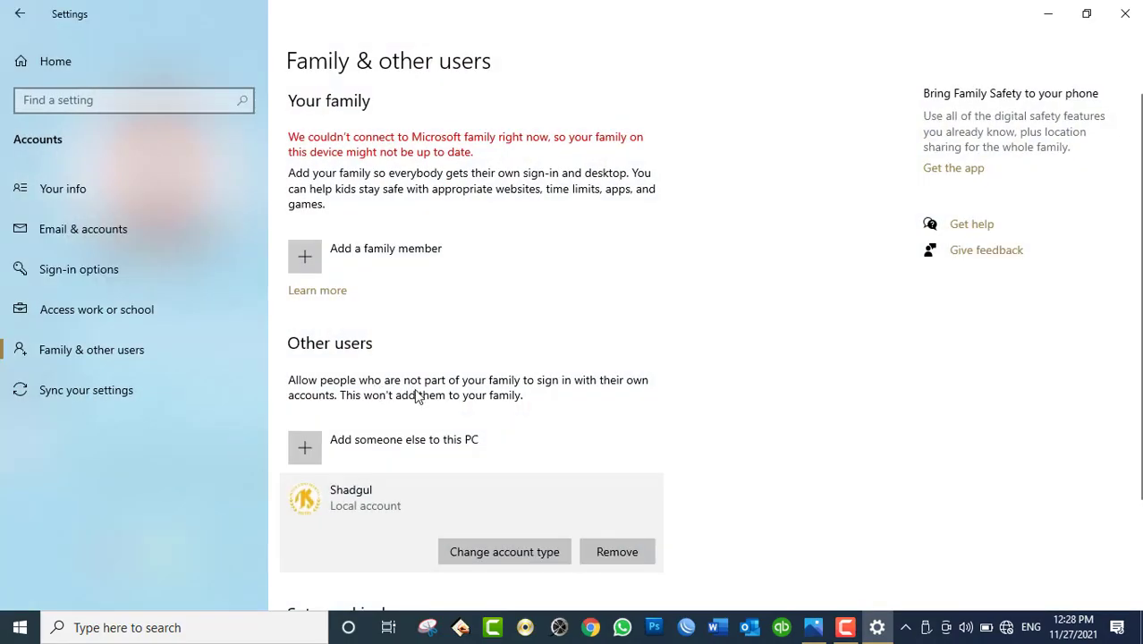
Step: Remove the other local account, choosing to delete the account and its data
left_click(611, 551)
left_click(641, 395)
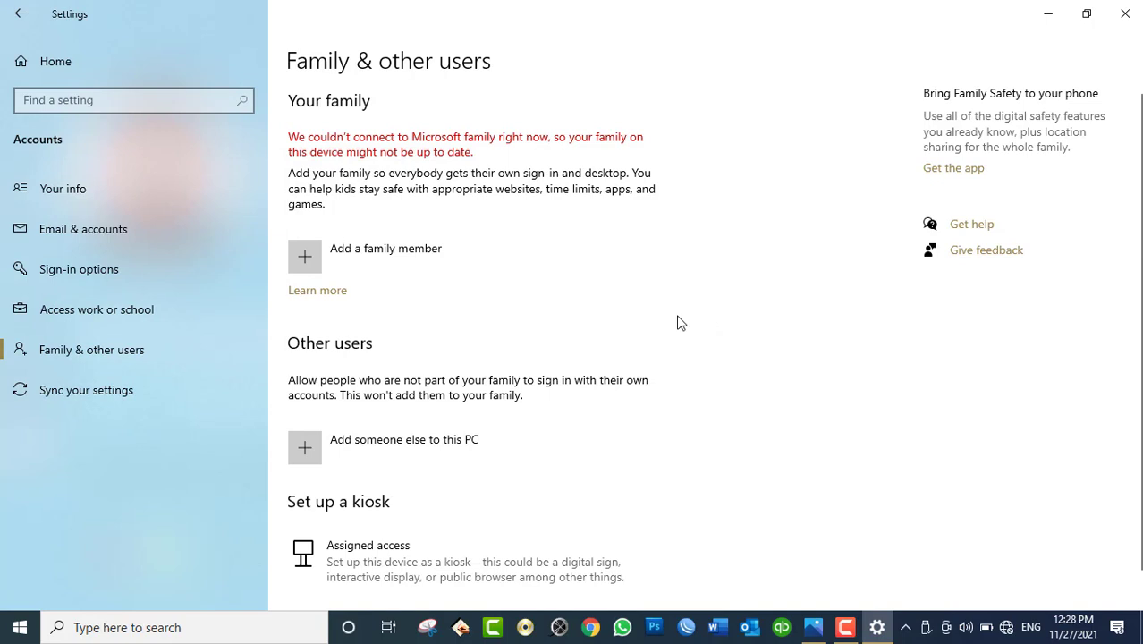
Step: Close Settings, refresh the desktop, and open Control Panel maximized to All Control Panel Items
left_click(1128, 16)
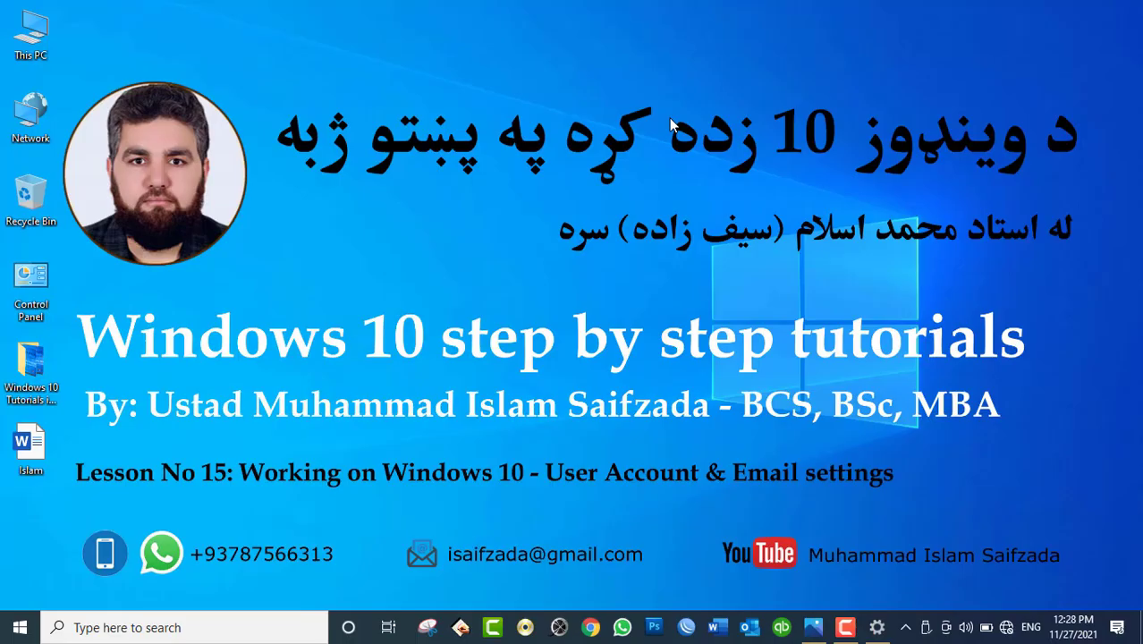
right_click(592, 141)
left_click(622, 191)
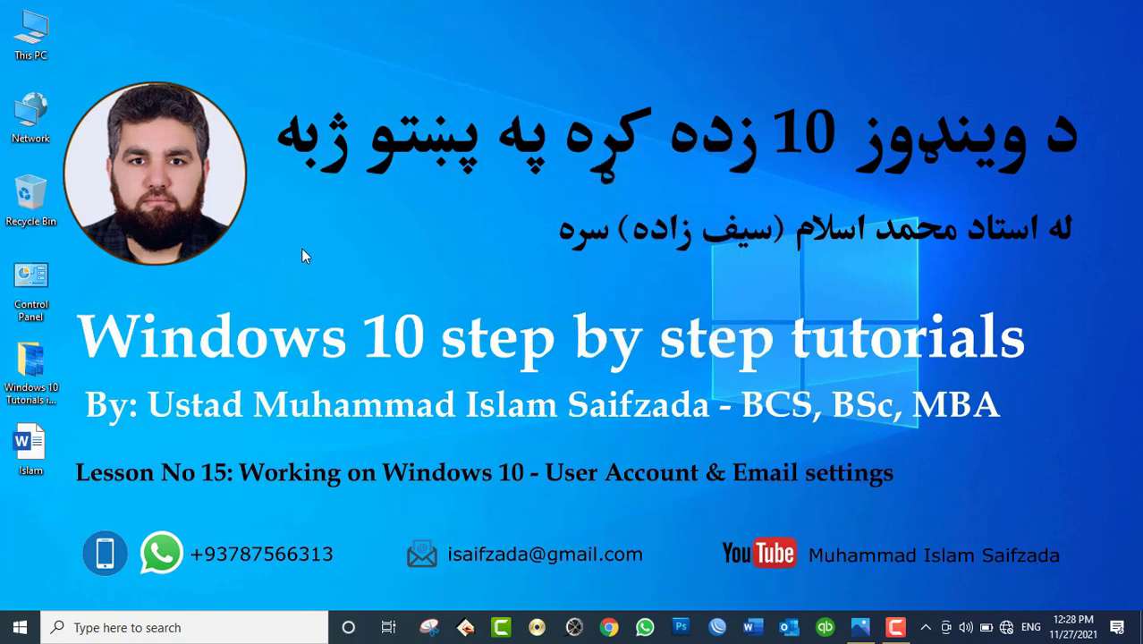
double_click(27, 280)
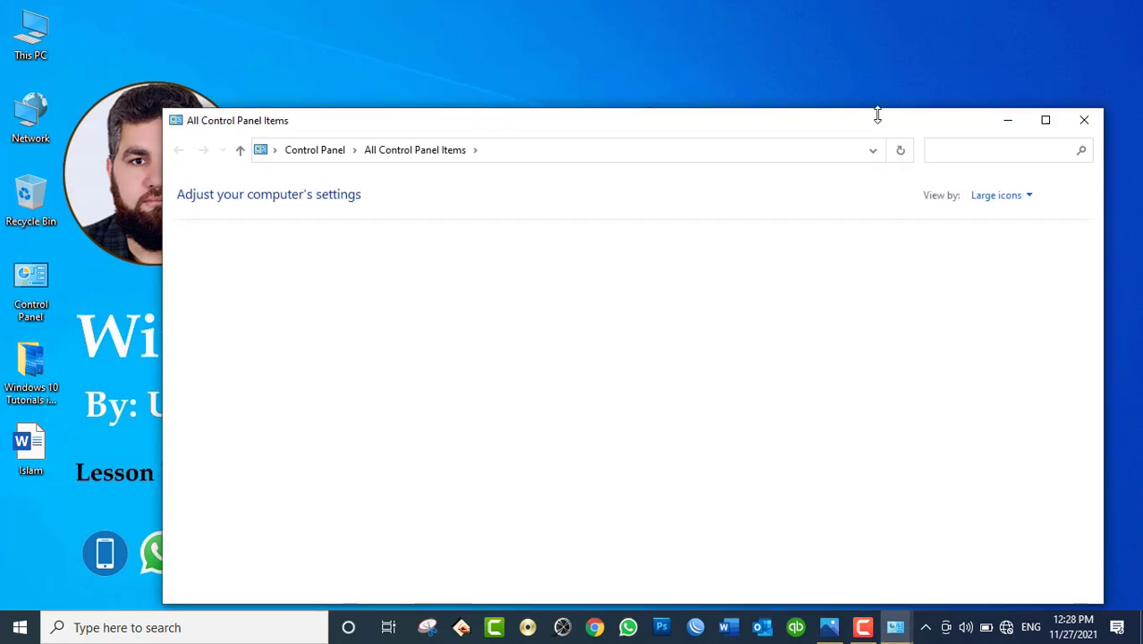
double_click(748, 130)
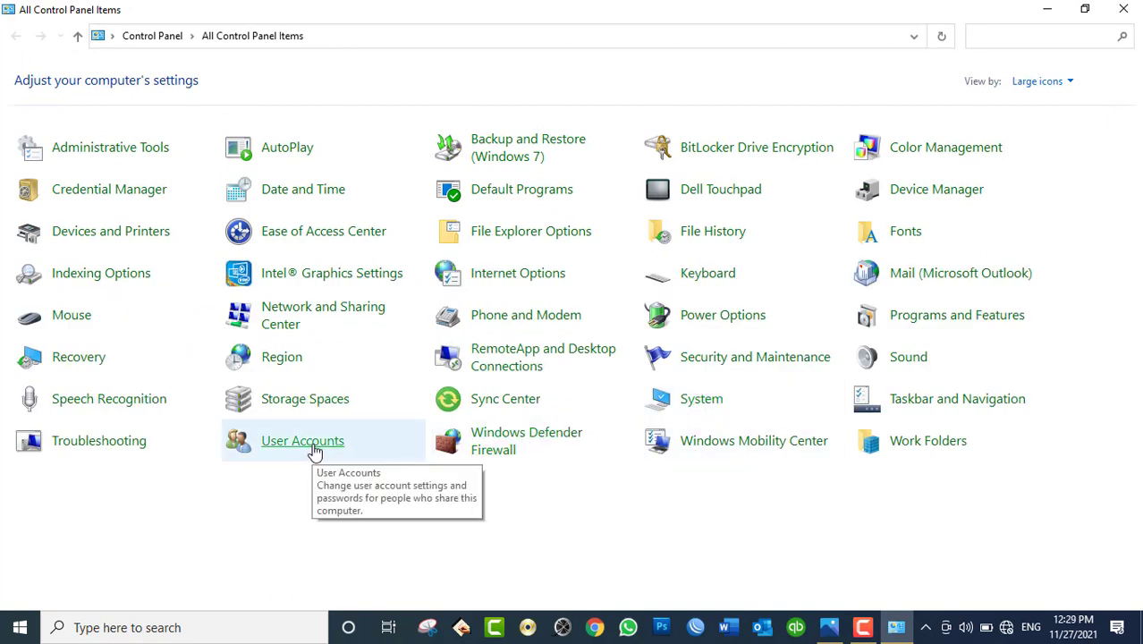
Step: Go from User Accounts to Manage another account, then follow 'Add a new user in PC settings'
left_click(316, 450)
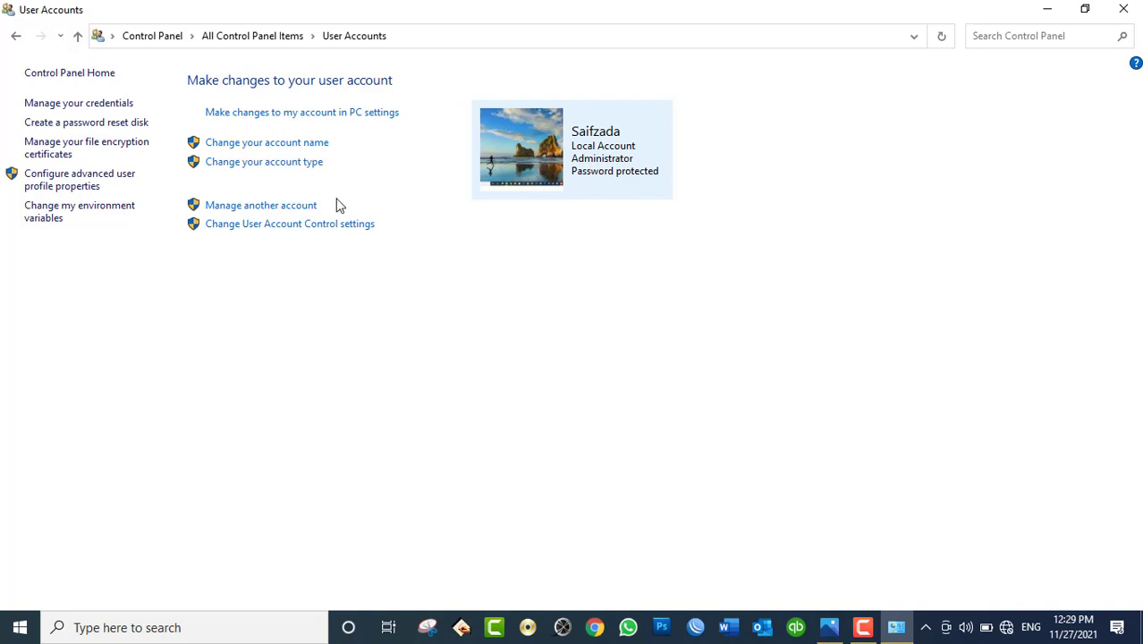
left_click(260, 207)
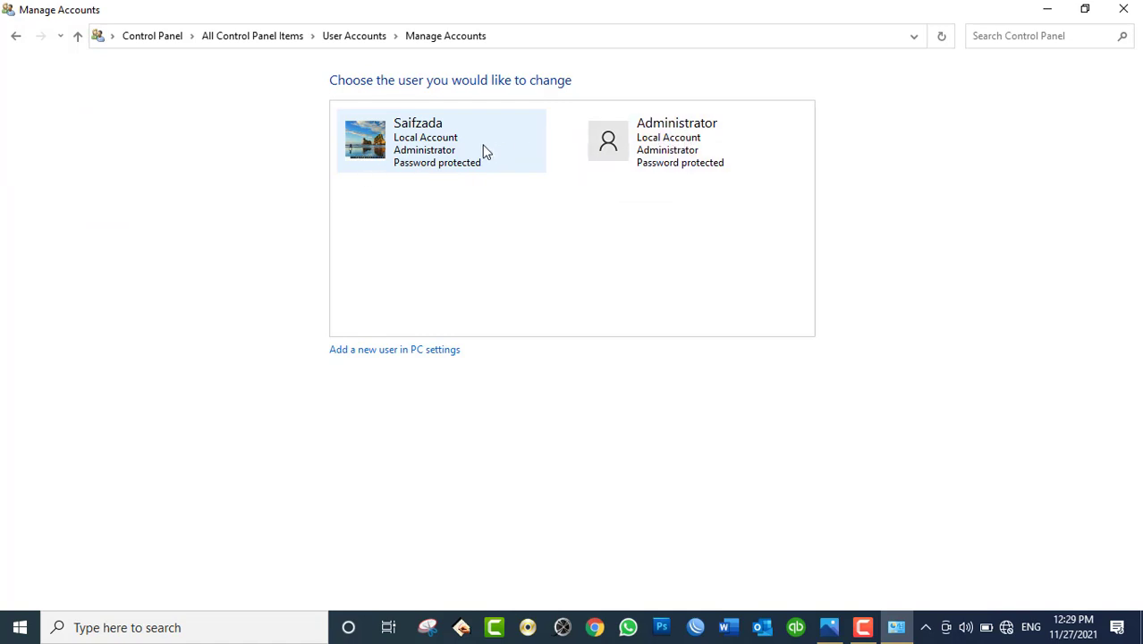
left_click(406, 357)
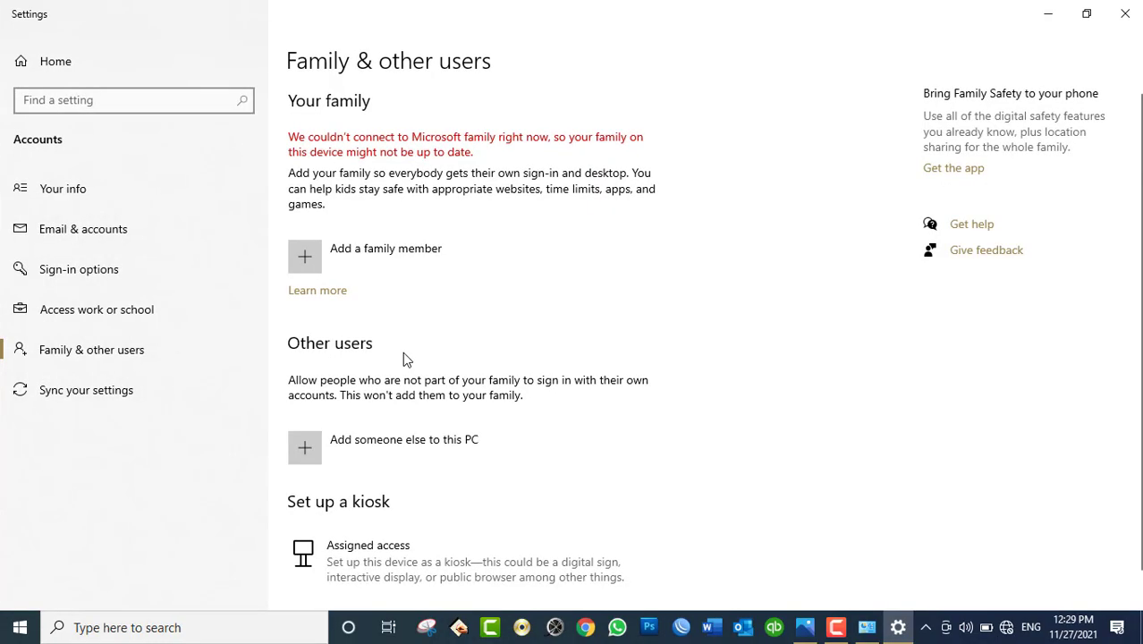
Step: Cancel the Add a family member sign-in, then close Settings and the Manage Accounts window
left_click(307, 260)
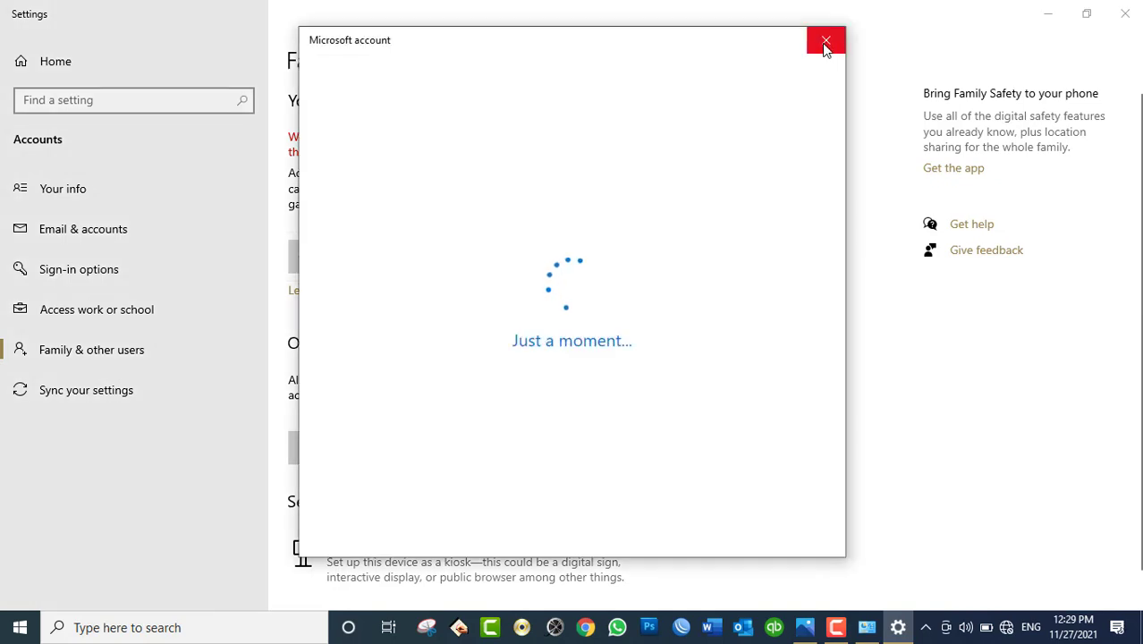
left_click(823, 45)
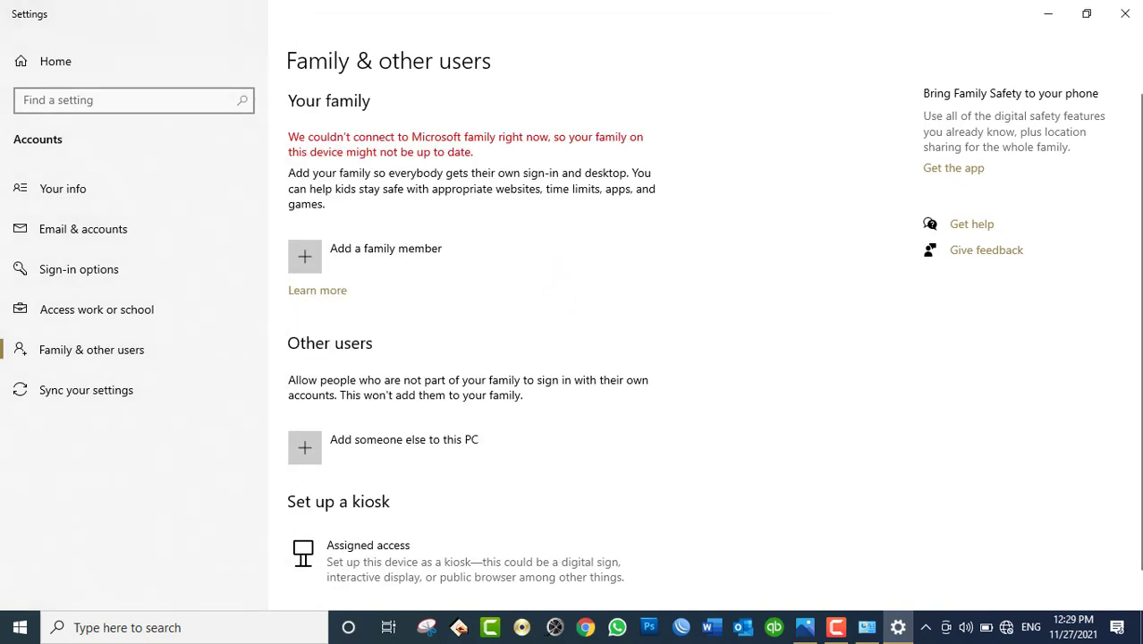
left_click(1125, 12)
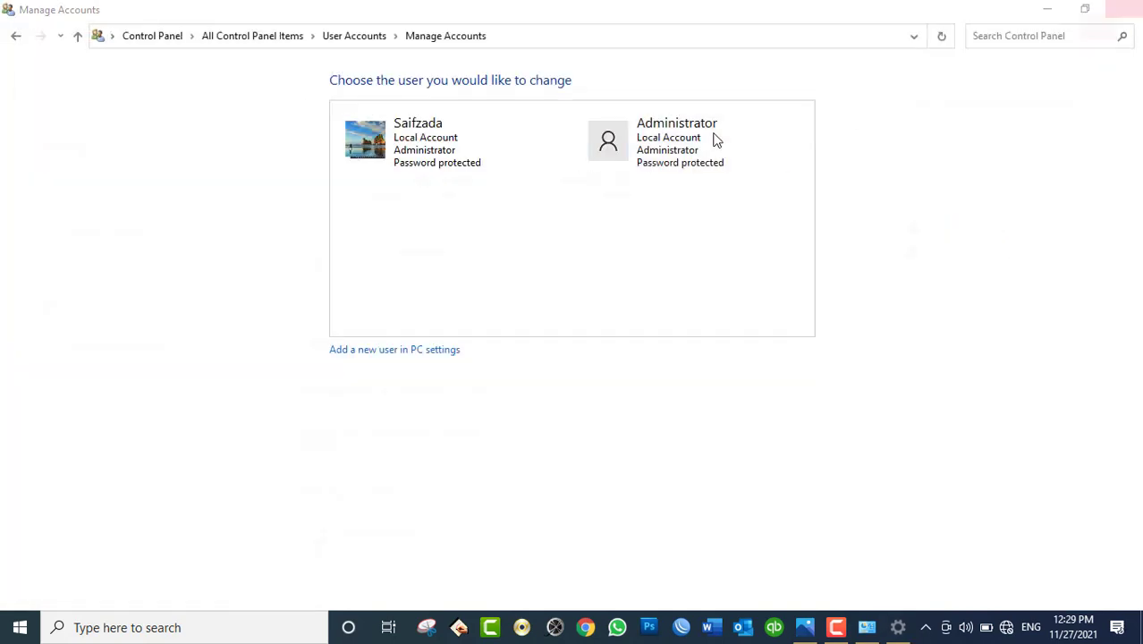
left_click(1123, 9)
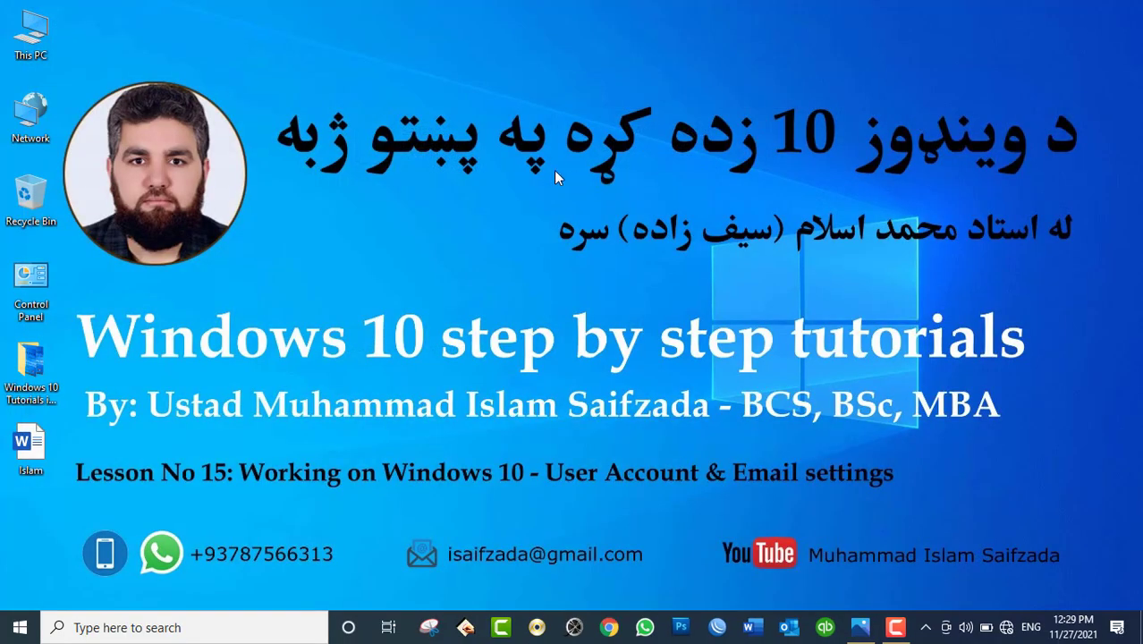
Step: Open Computer Management from This PC and list the Users folder under Local Users and Groups
right_click(18, 45)
left_click(43, 80)
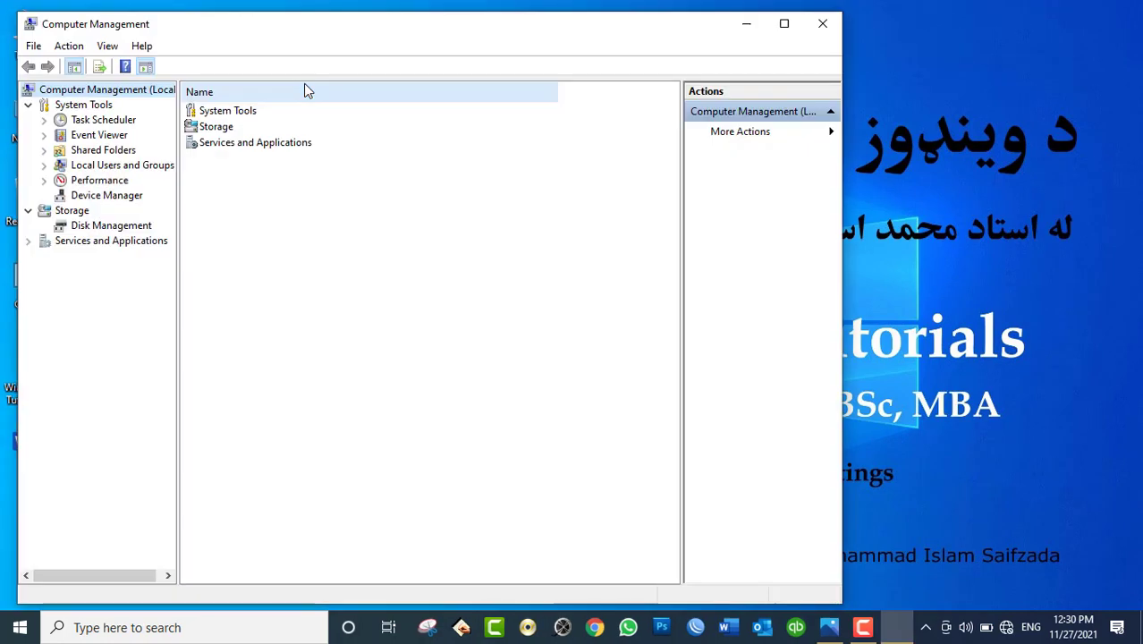
left_click_drag(301, 25, 459, 27)
double_click(288, 164)
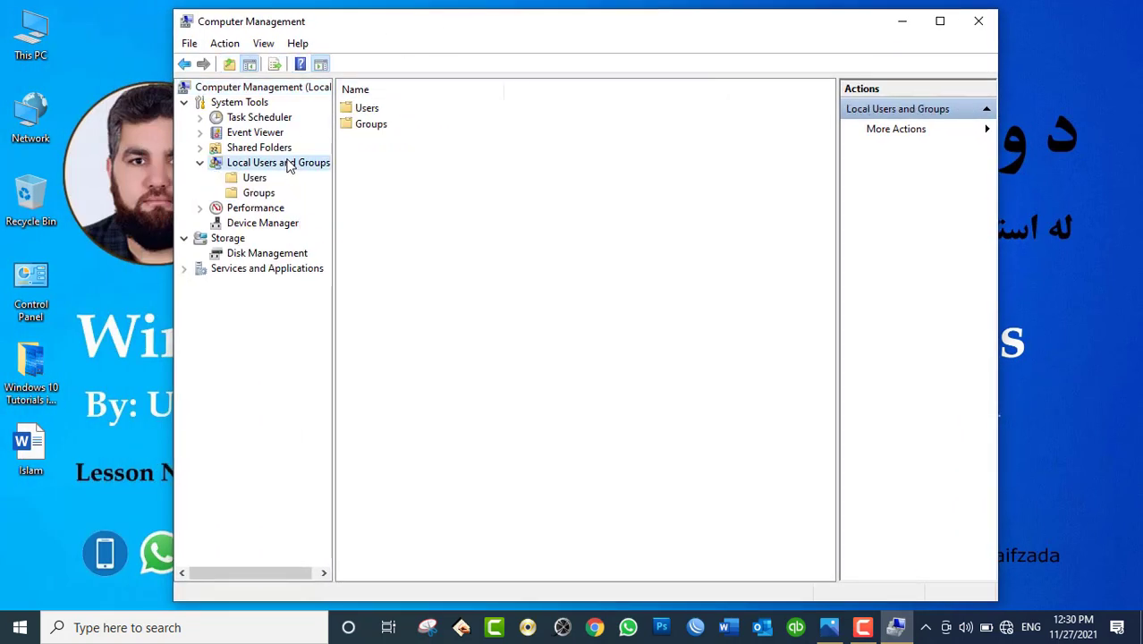
left_click(254, 178)
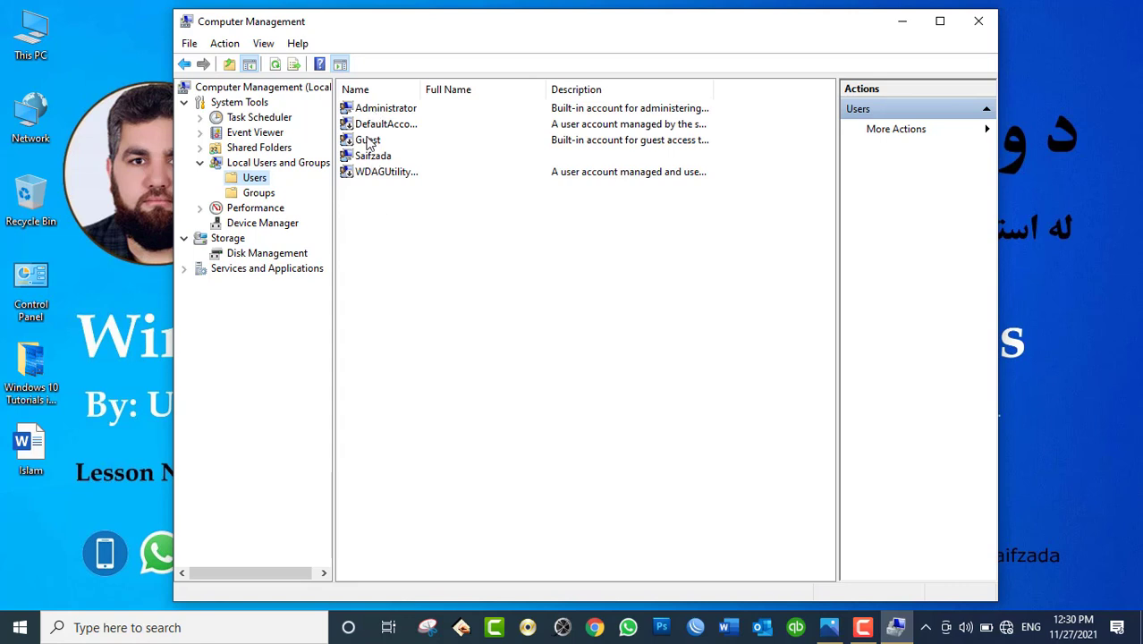
Step: Look through the Administrator, Guest, DefaultAccount and utility accounts, then bring up the list's context menu
left_click(380, 111)
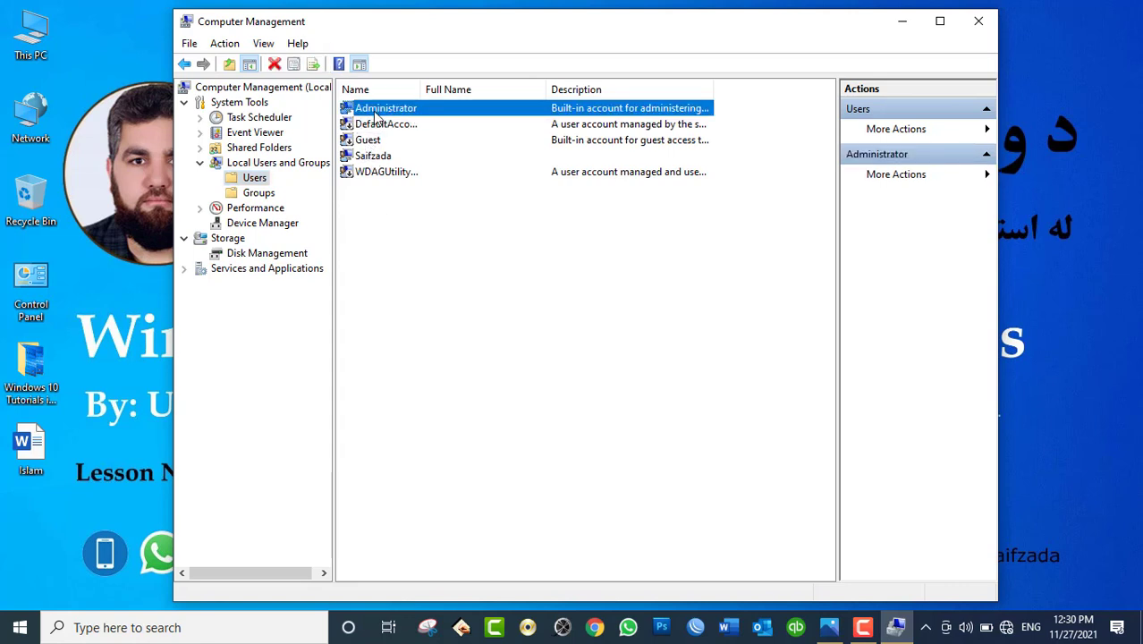
left_click(371, 157)
left_click(367, 143)
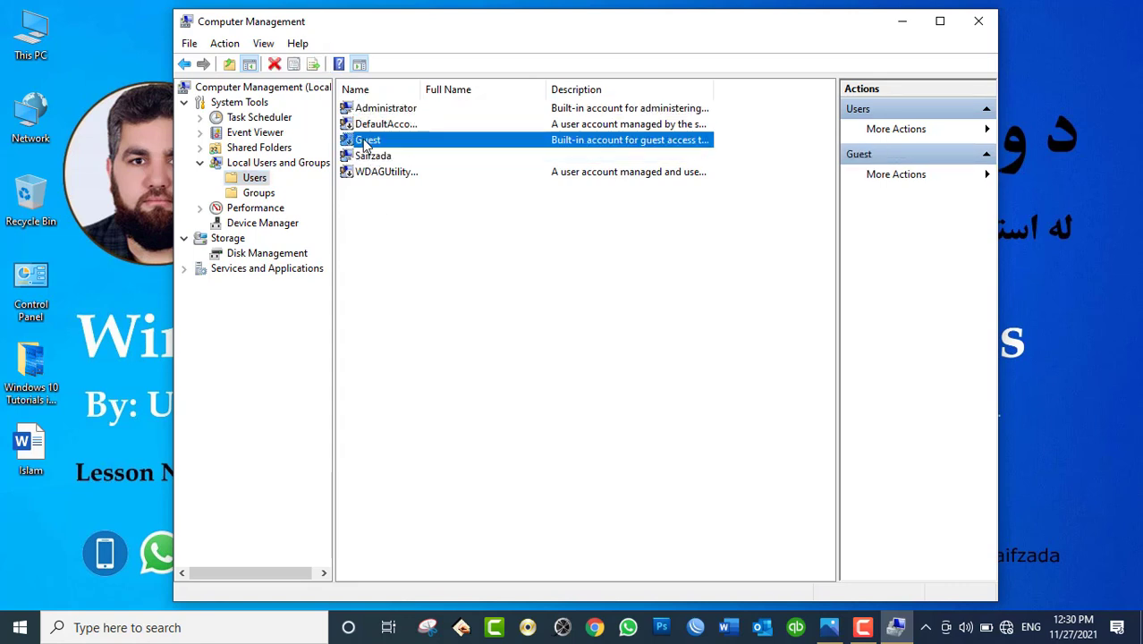
left_click(372, 173)
left_click(373, 127)
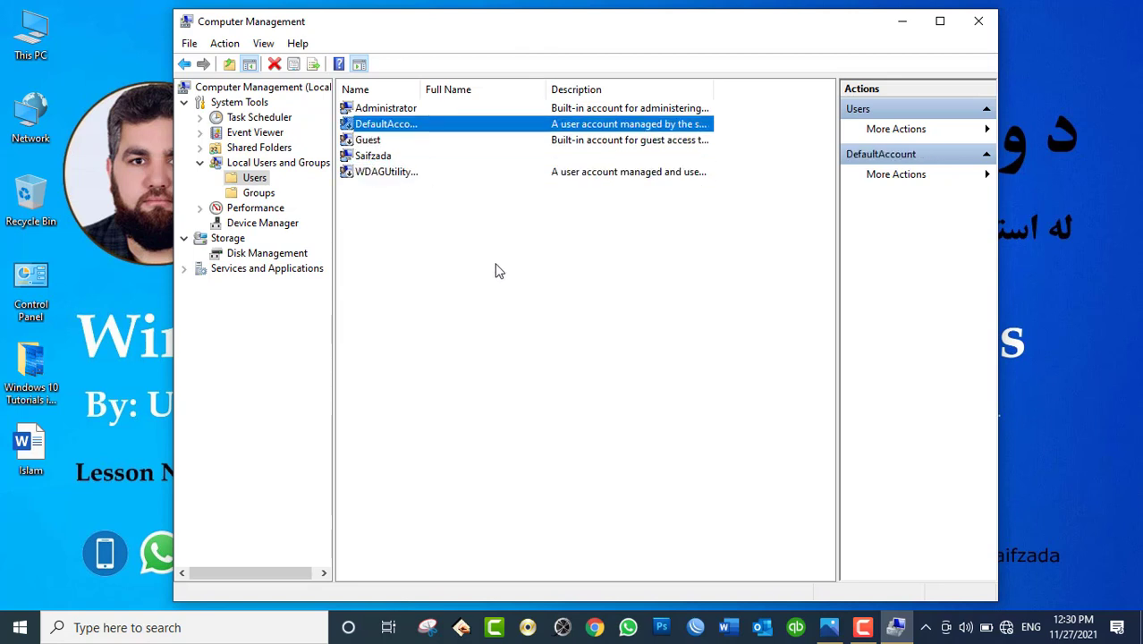
right_click(499, 293)
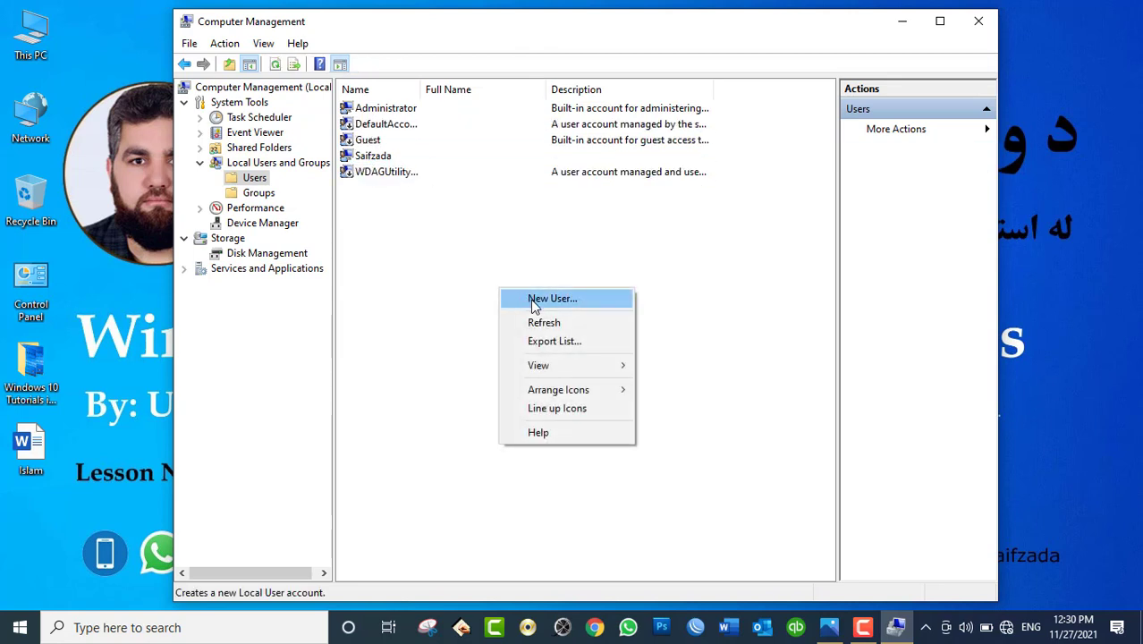
left_click(534, 304)
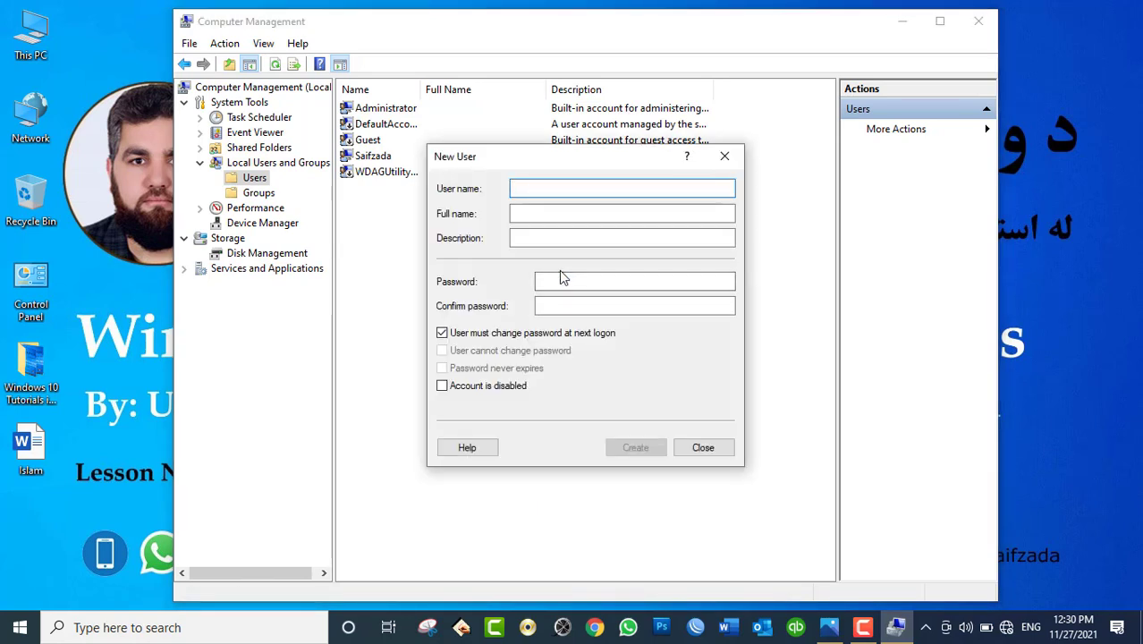
type("Omer")
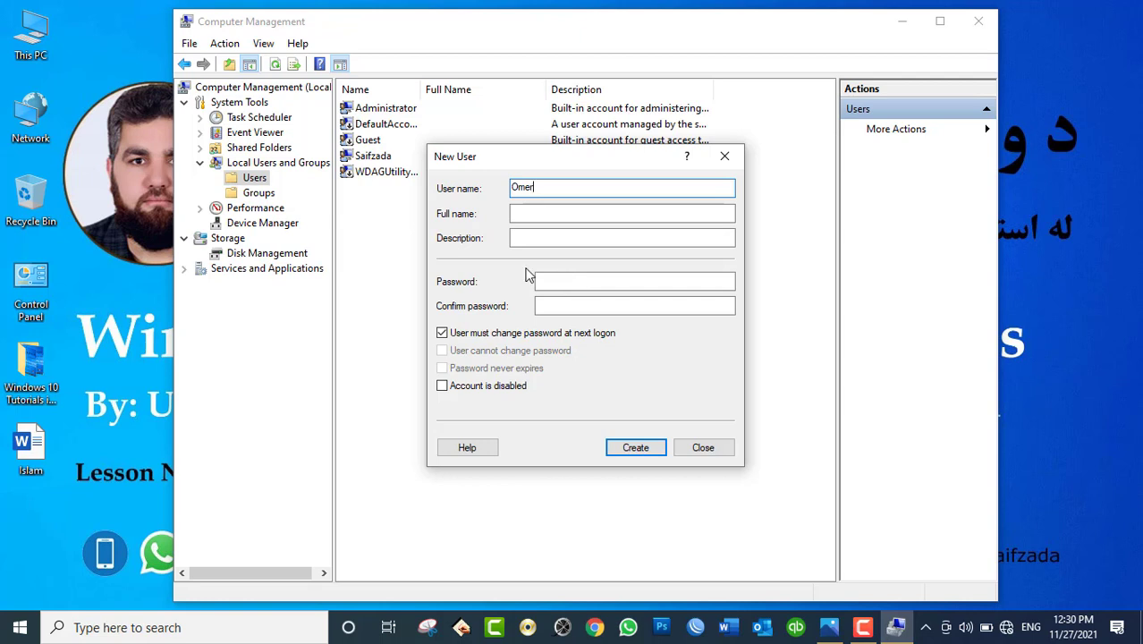
left_click(516, 215)
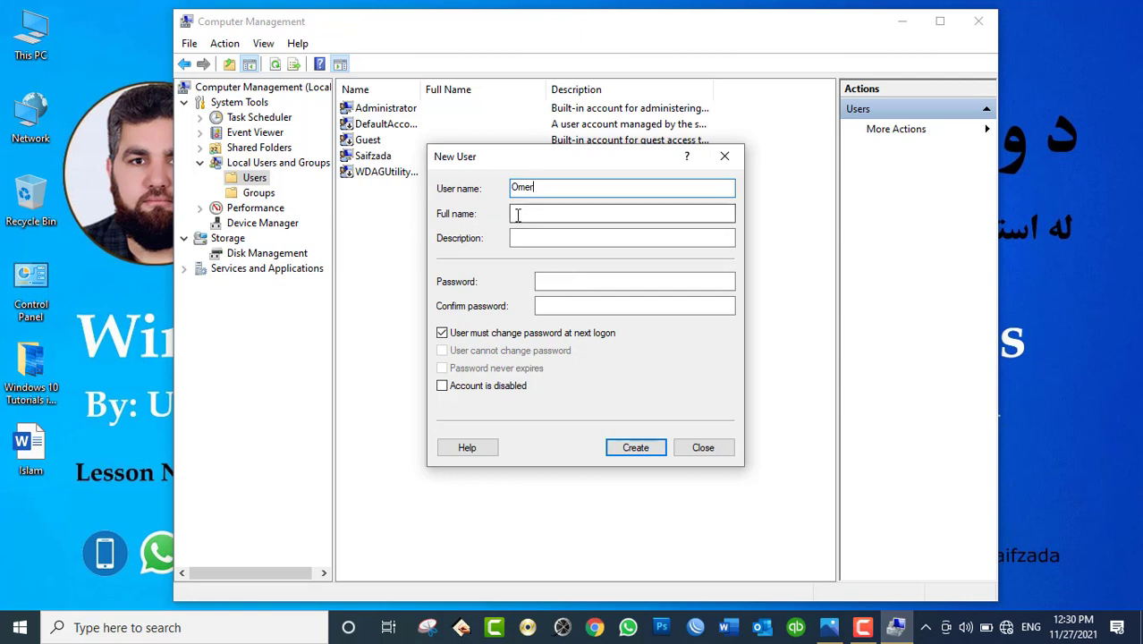
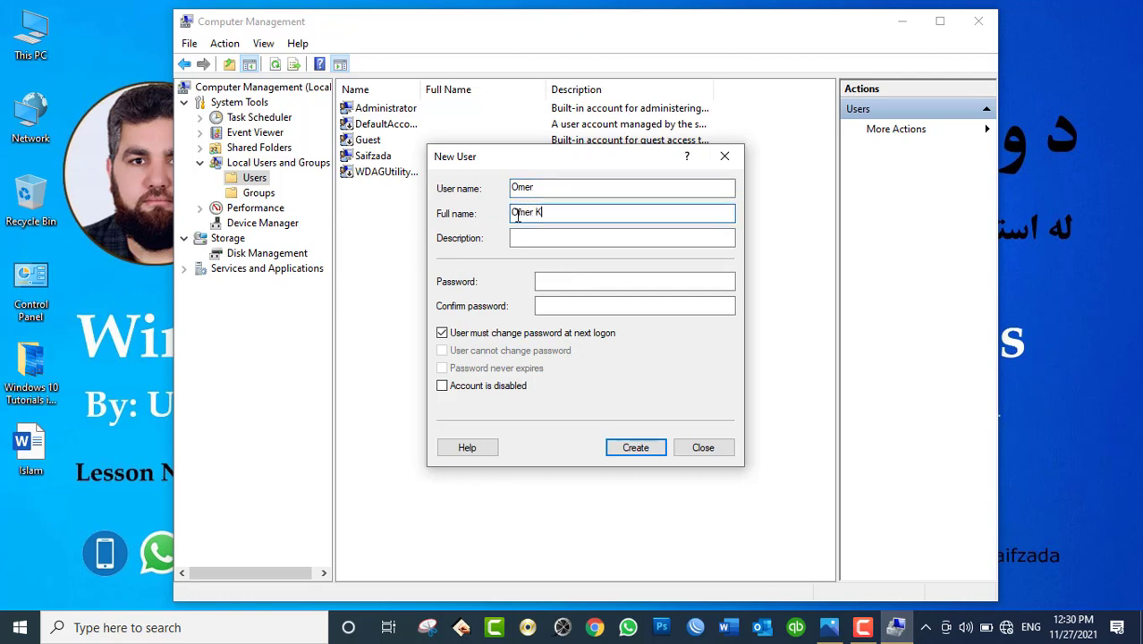
left_click(528, 236)
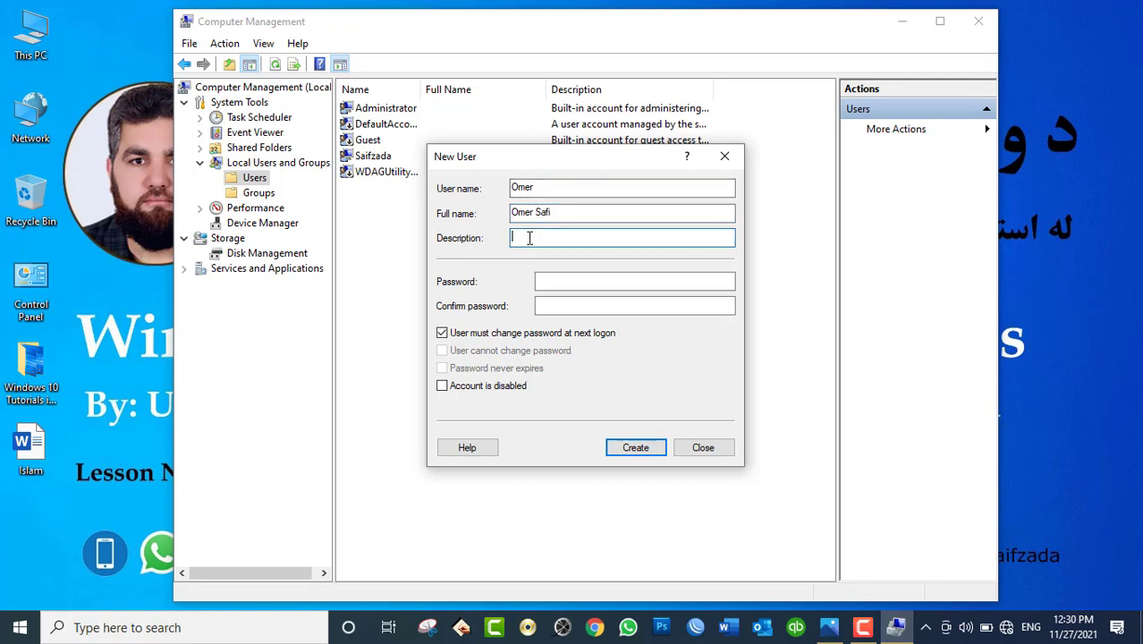
Step: Enter and confirm a password, clear 'User must change password at next logon', and create the account
left_click(558, 286)
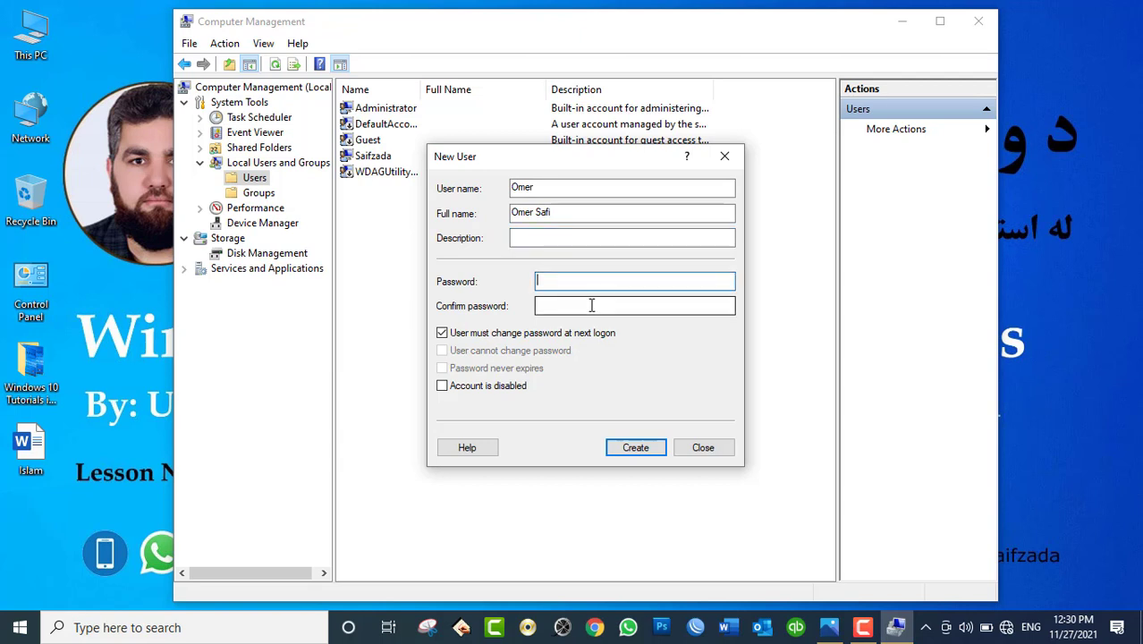
left_click(593, 305)
type("1")
type("****")
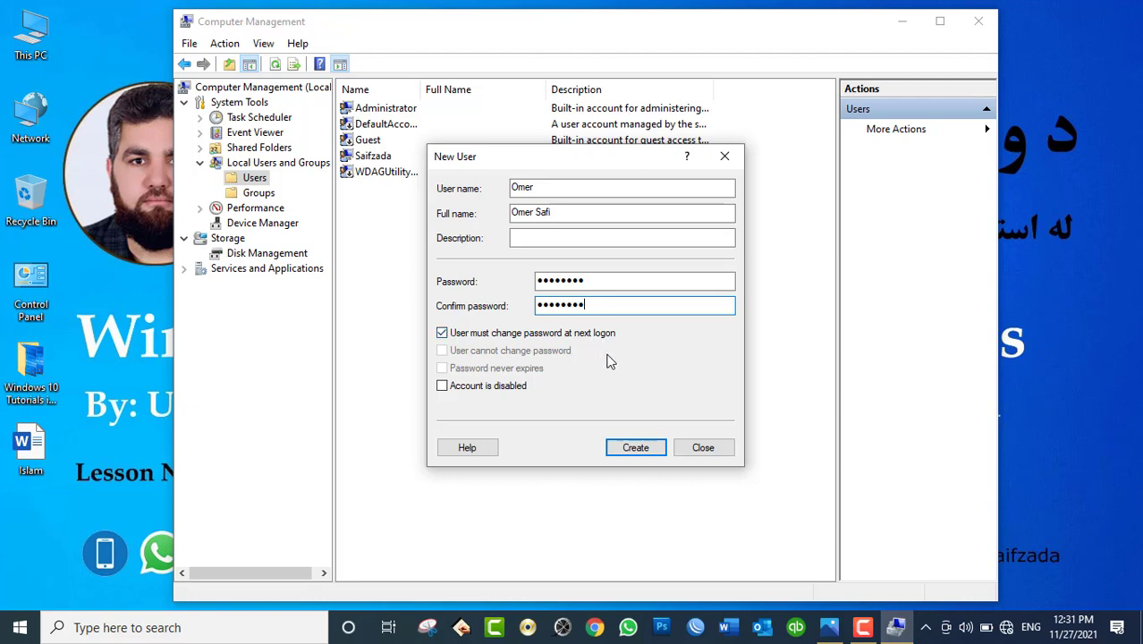
left_click(602, 335)
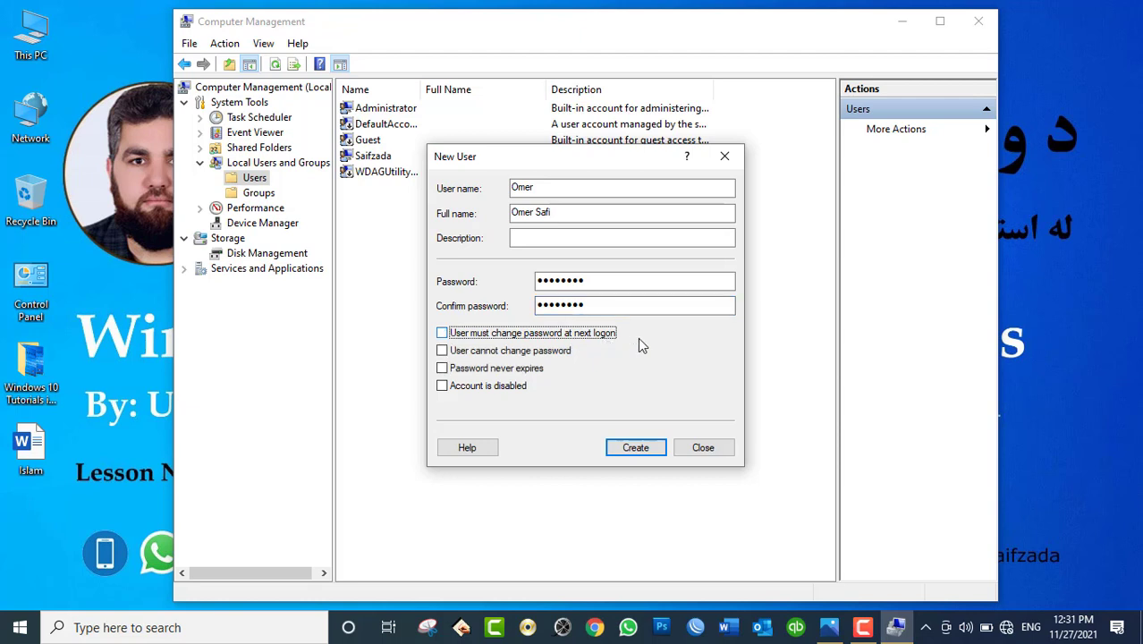
left_click(634, 450)
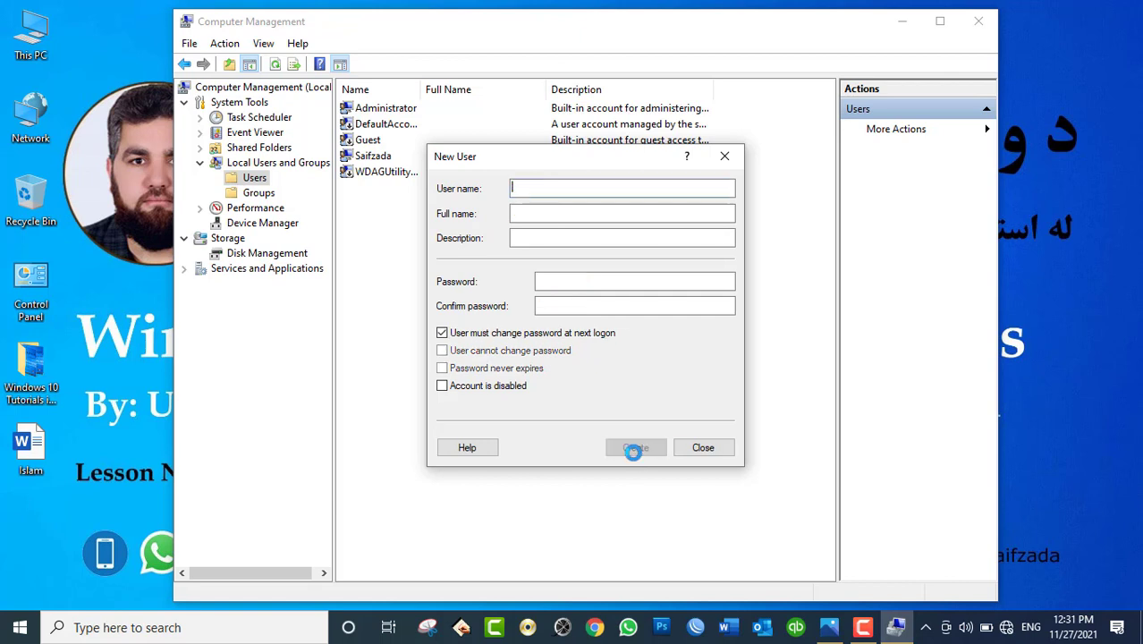
left_click(703, 447)
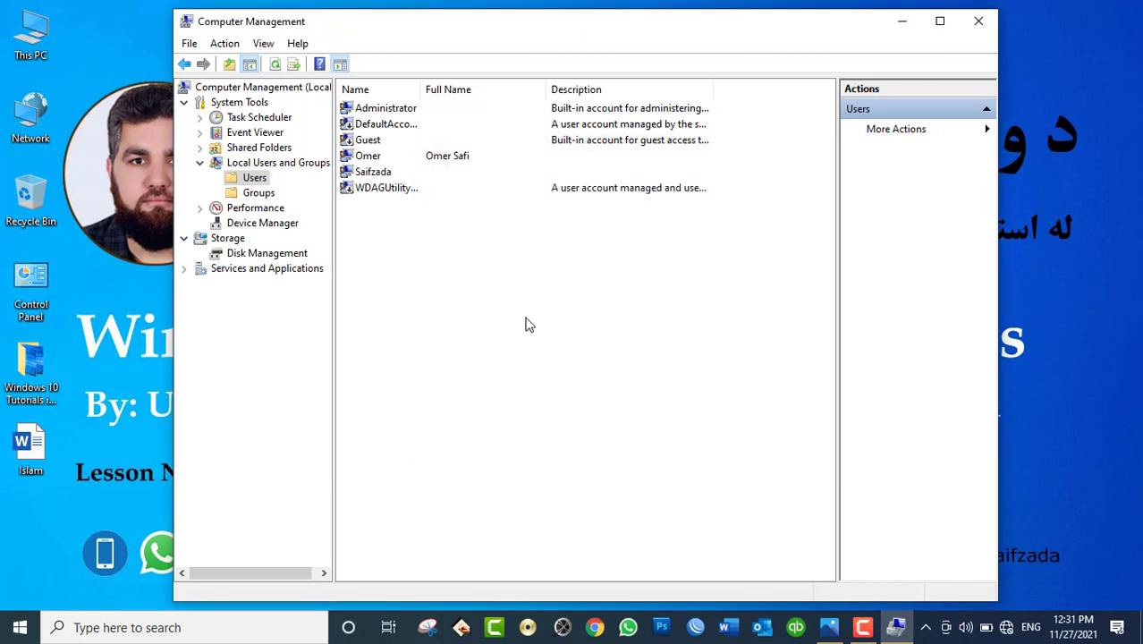
left_click(380, 159)
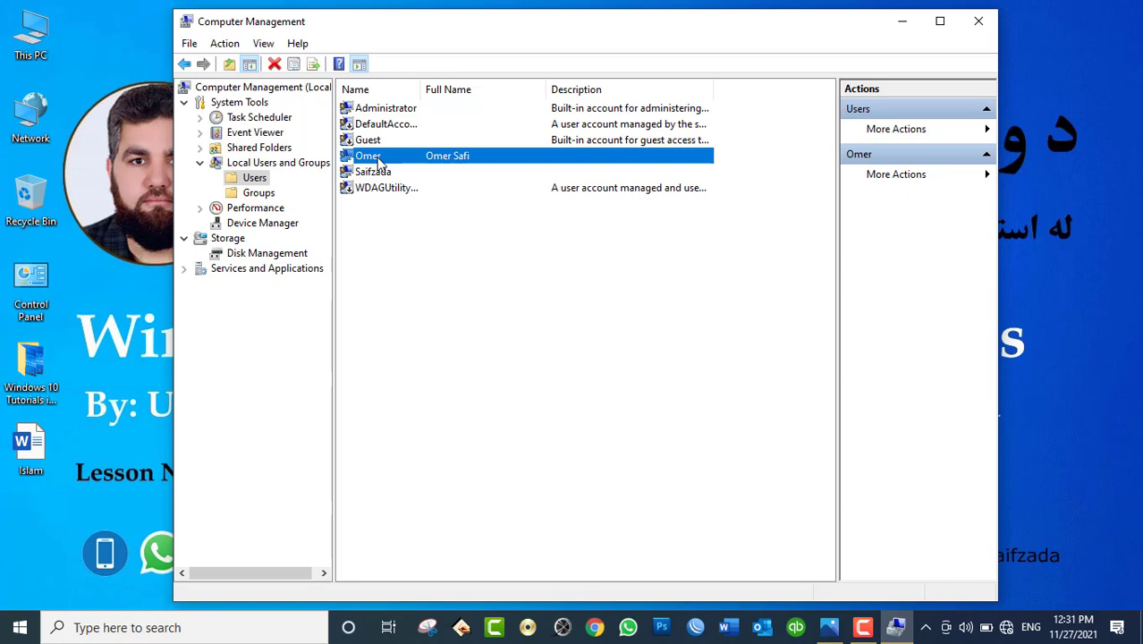
Step: Delete the Omer account, confirming with Yes, then select the Saifzada account
right_click(379, 159)
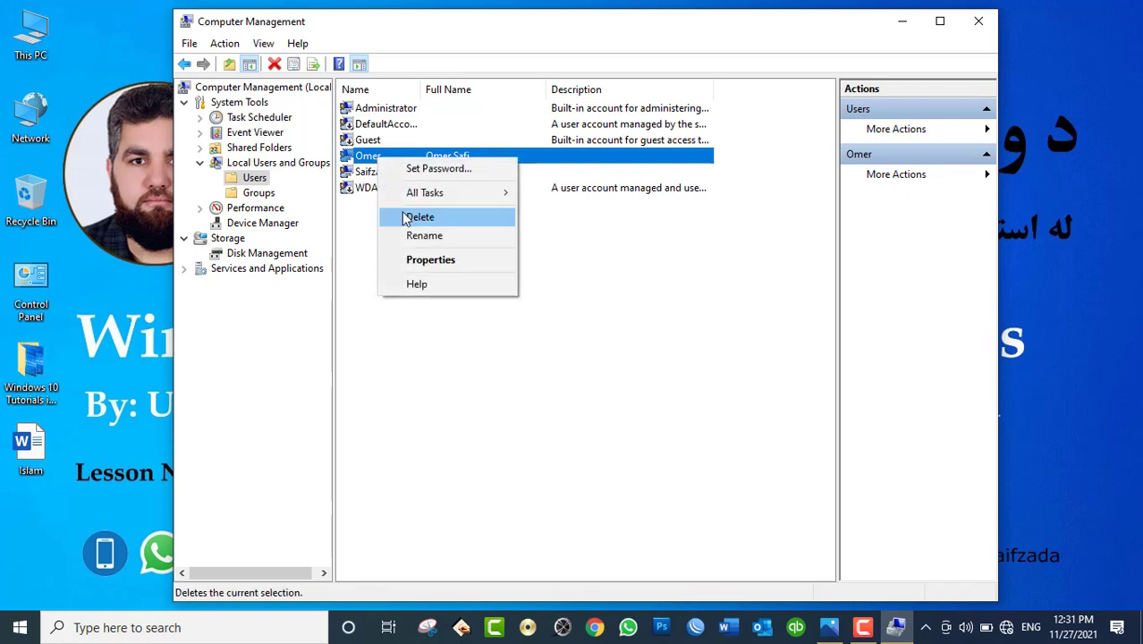
left_click(418, 217)
left_click(645, 376)
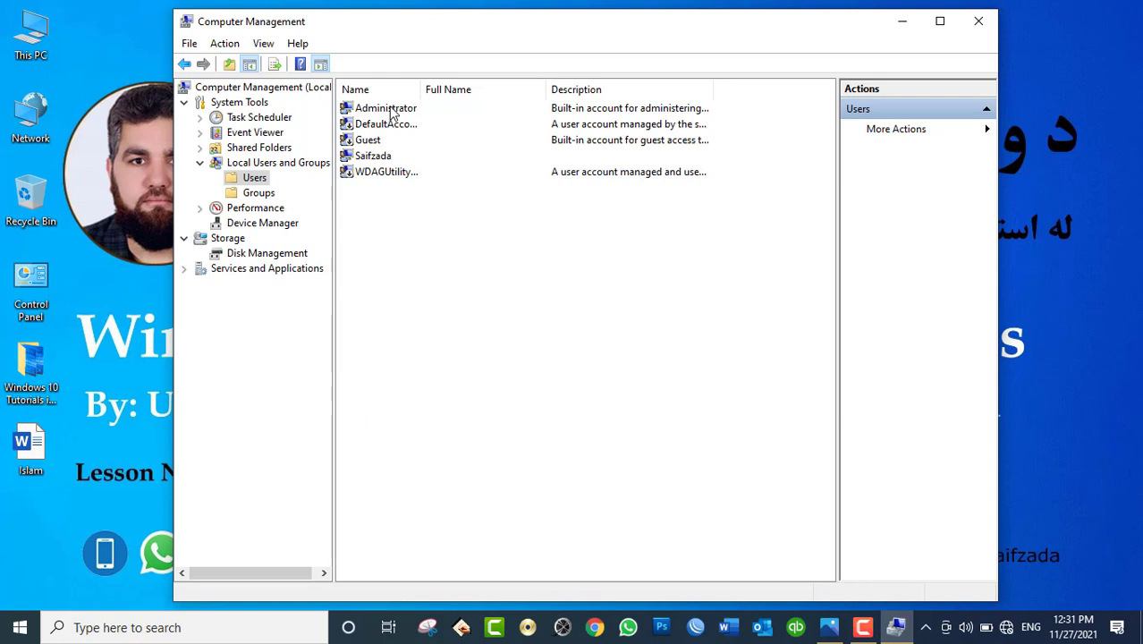
left_click(380, 158)
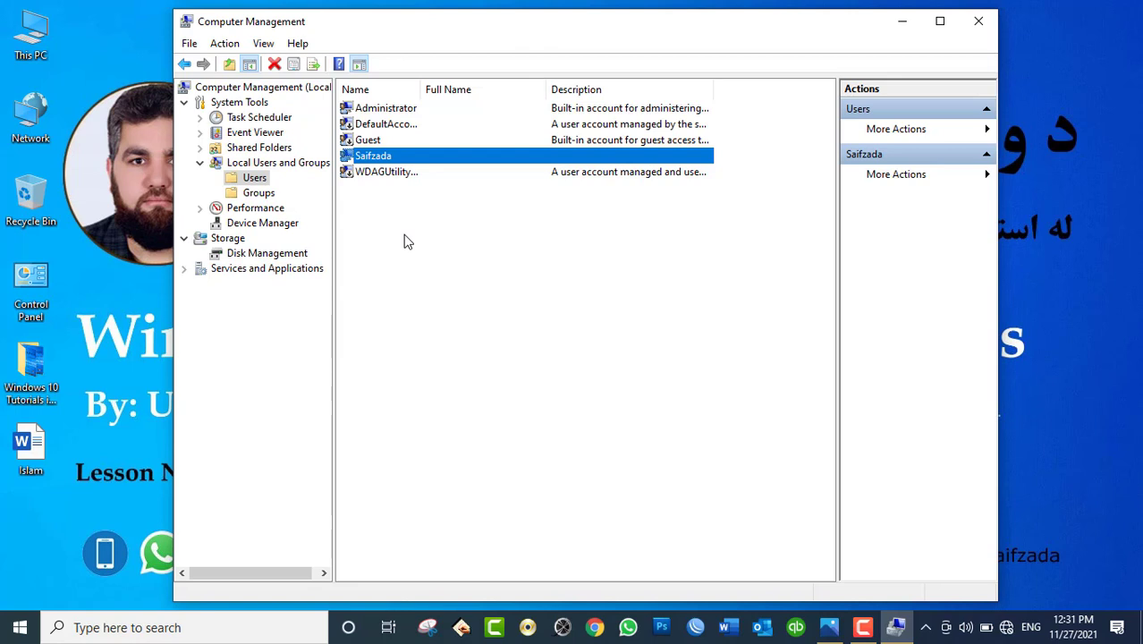
Step: Disable the Saifzada account in its Properties and apply the change
right_click(367, 155)
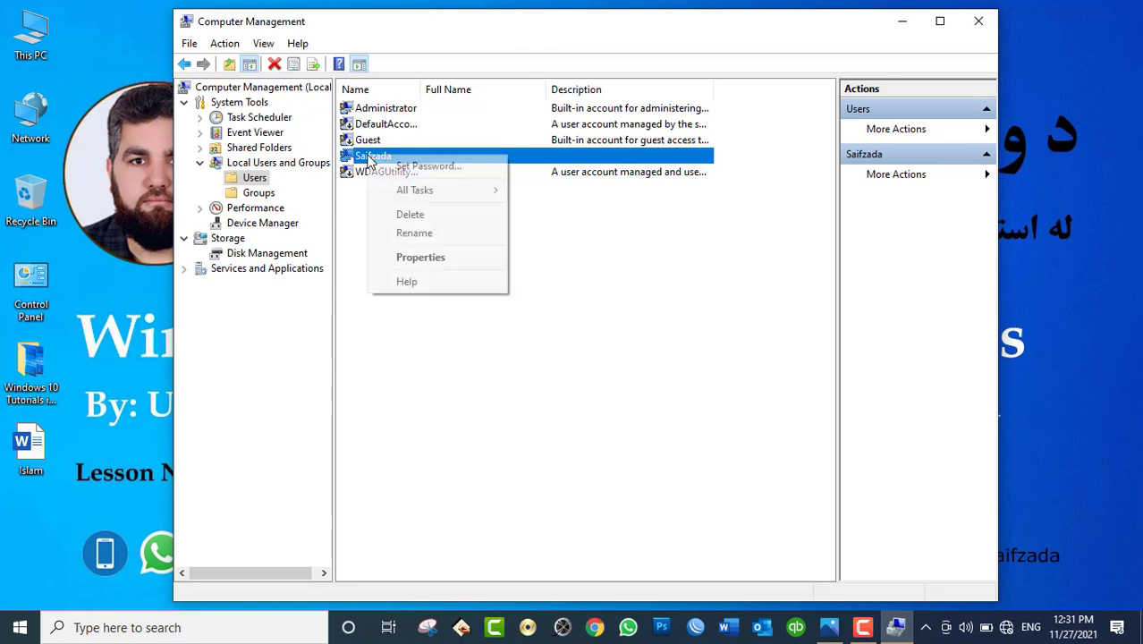
left_click(399, 257)
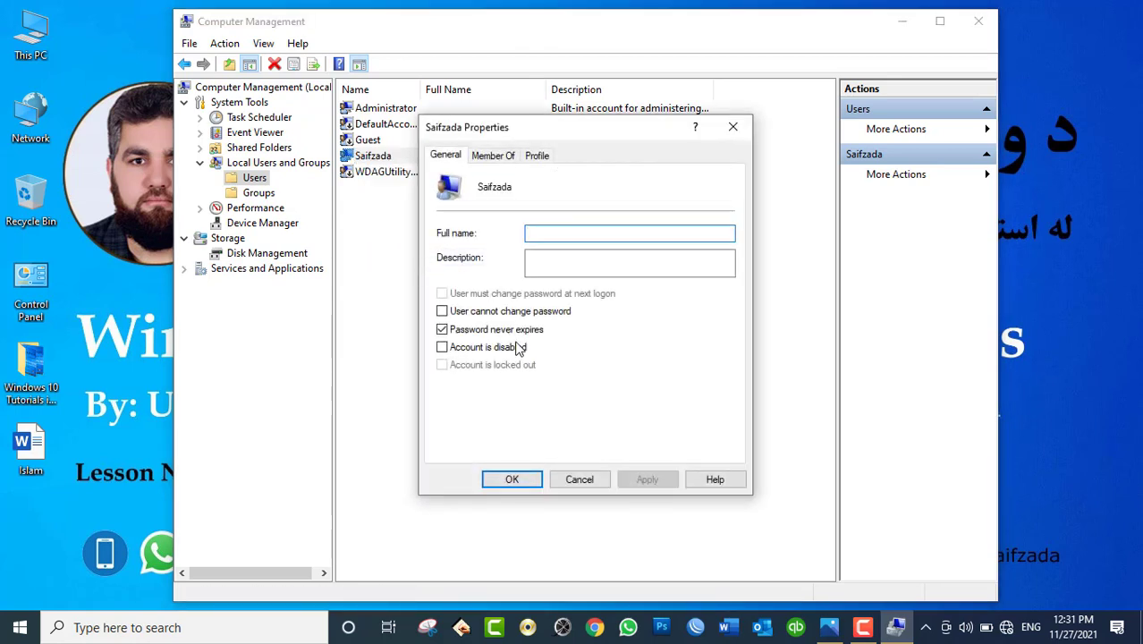
left_click(488, 348)
left_click(637, 482)
left_click(529, 482)
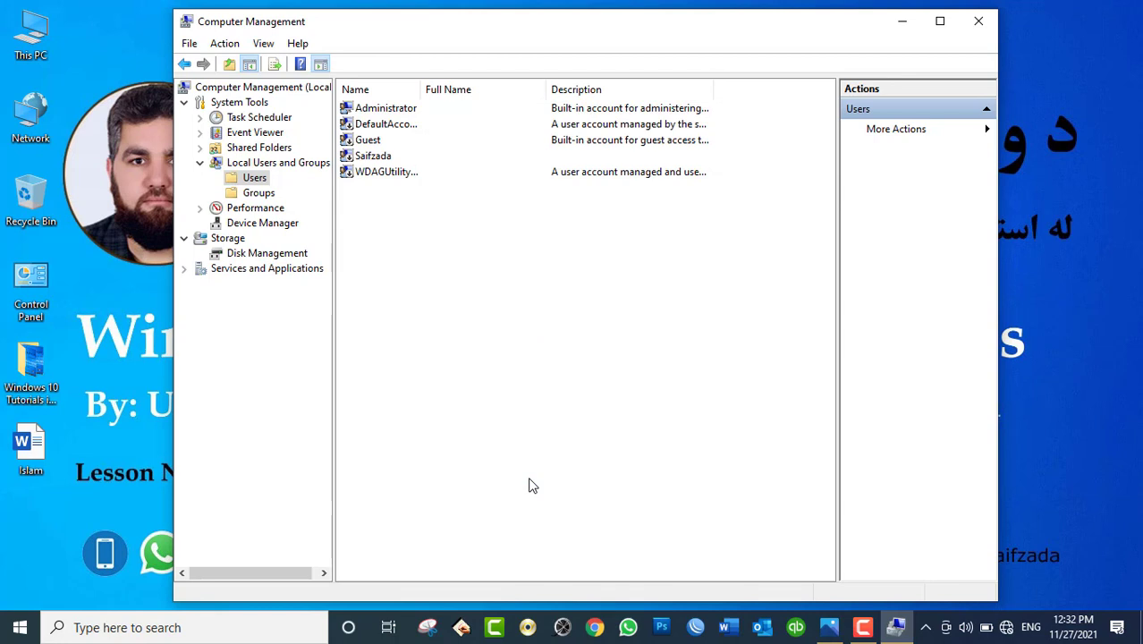
Step: Re-enable Saifzada, close its properties without further changes, and widen the Name column
right_click(368, 157)
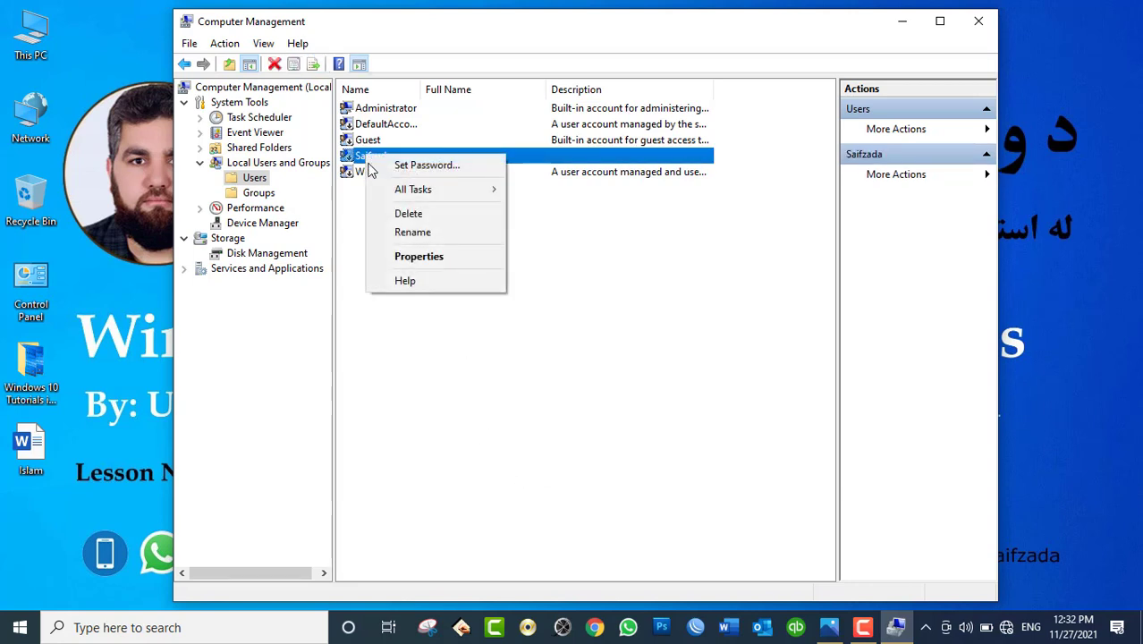
left_click(414, 258)
left_click(465, 349)
left_click(647, 480)
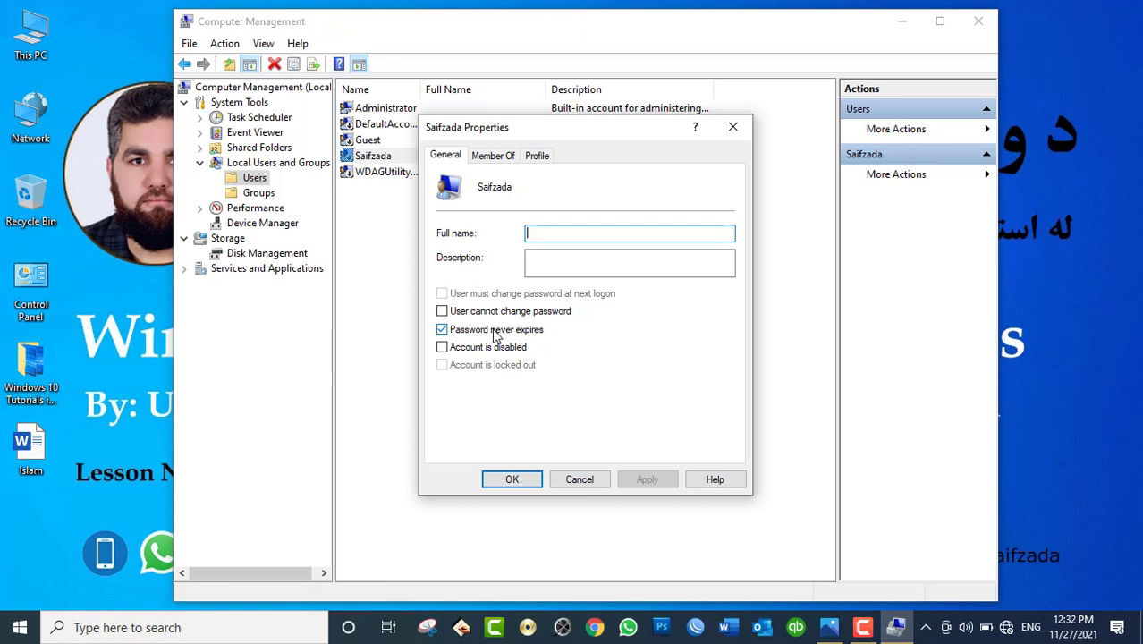
left_click(496, 335)
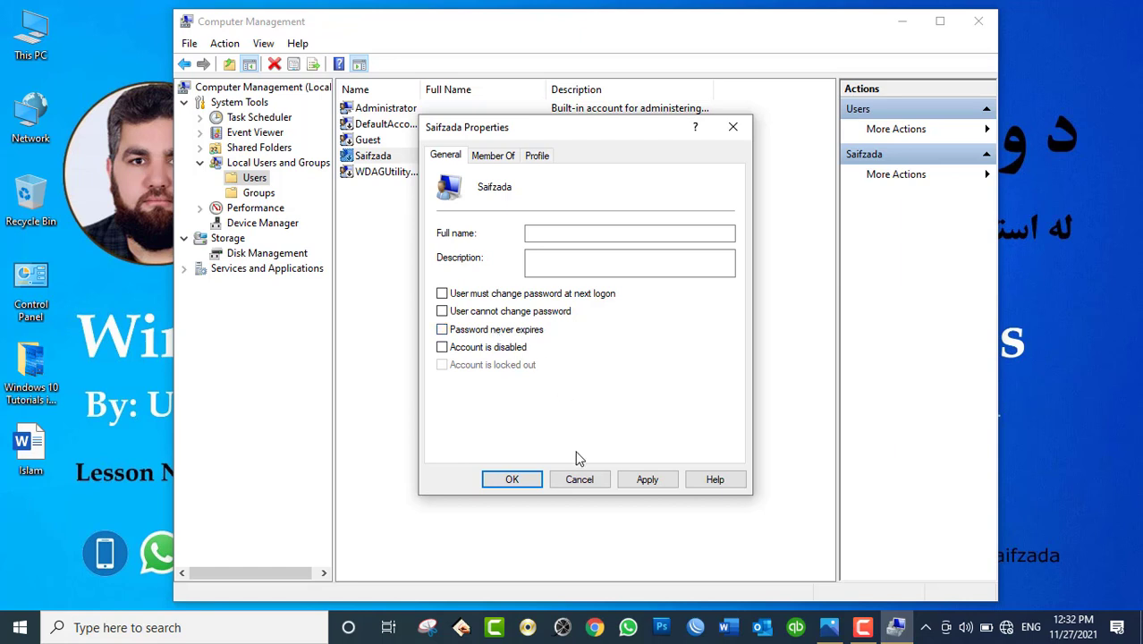
left_click(576, 479)
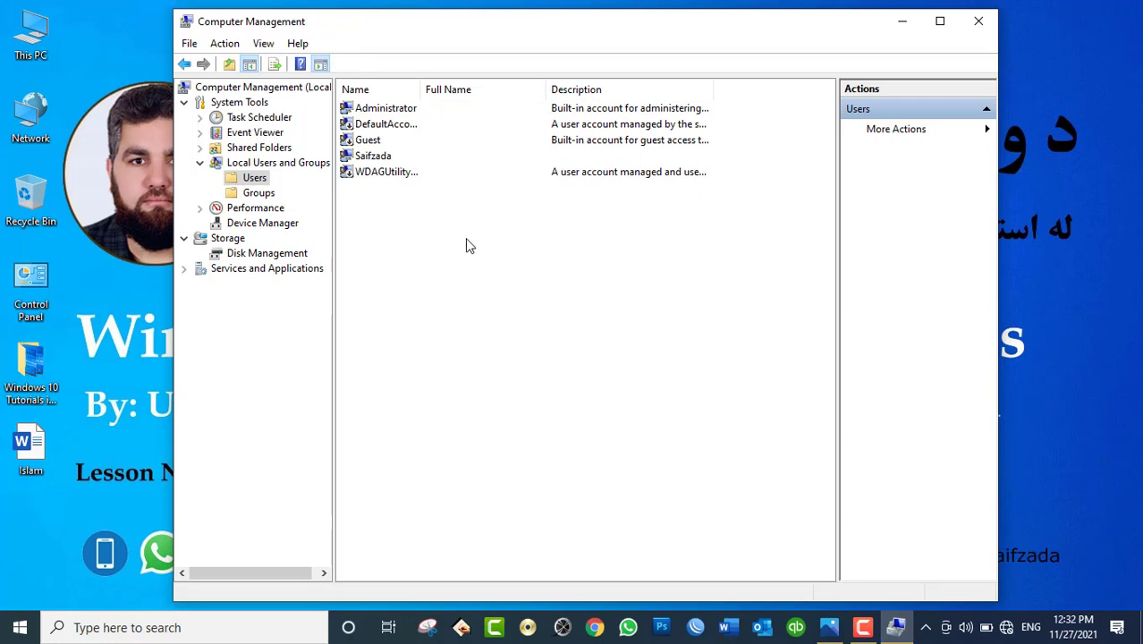
left_click_drag(421, 93, 484, 95)
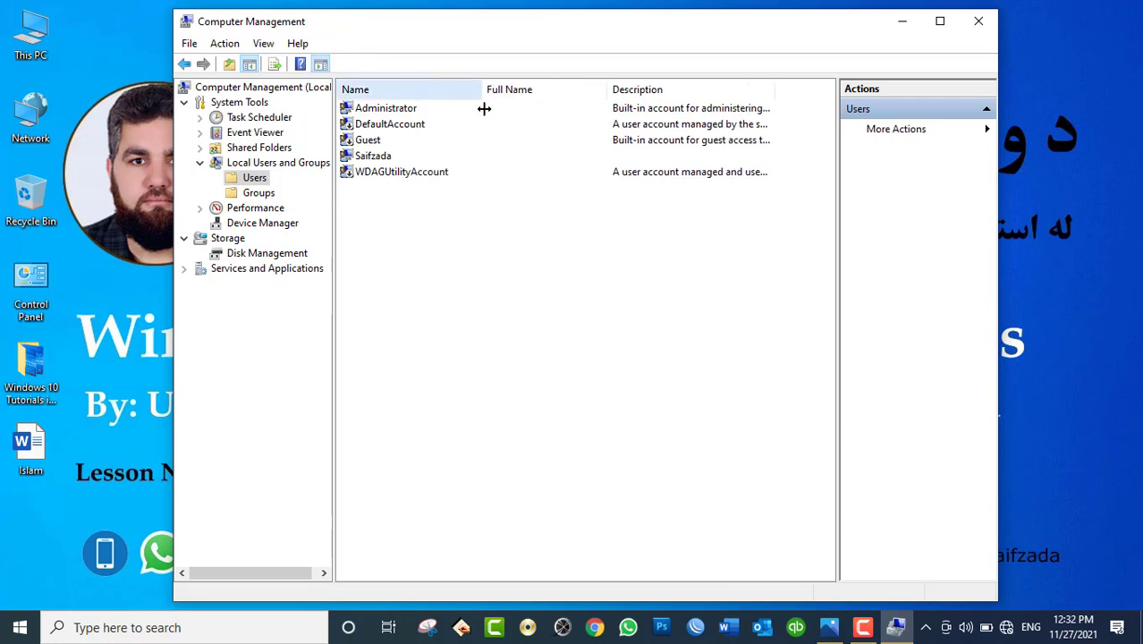
left_click(366, 159)
Step: Open Saifzada's Properties on the Member Of tab and select the Administrators group
right_click(366, 159)
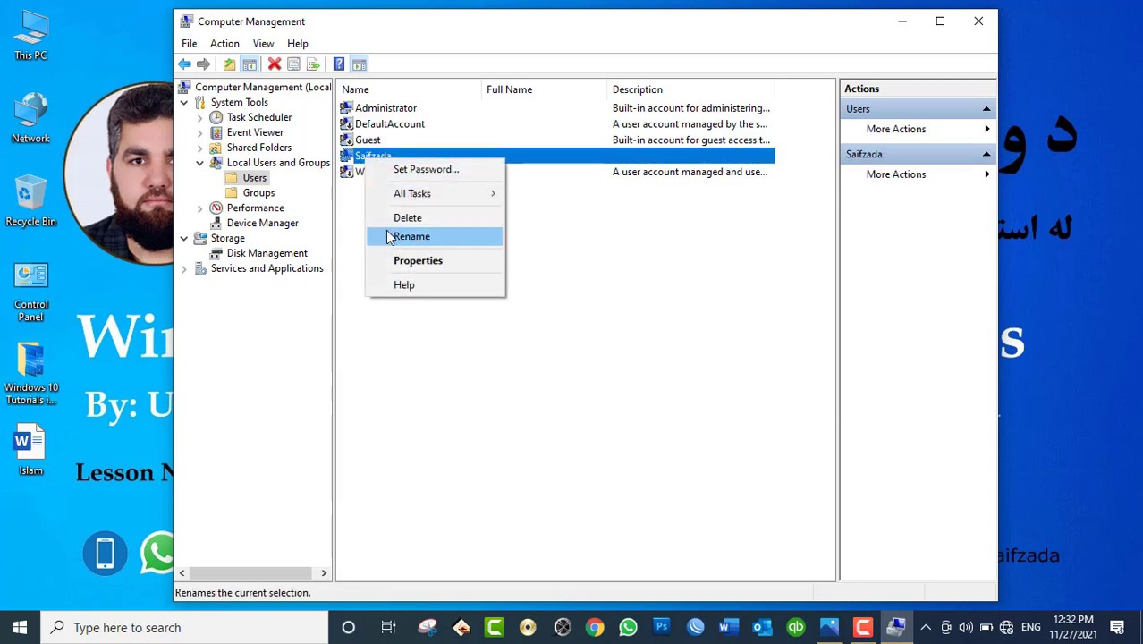
left_click(403, 266)
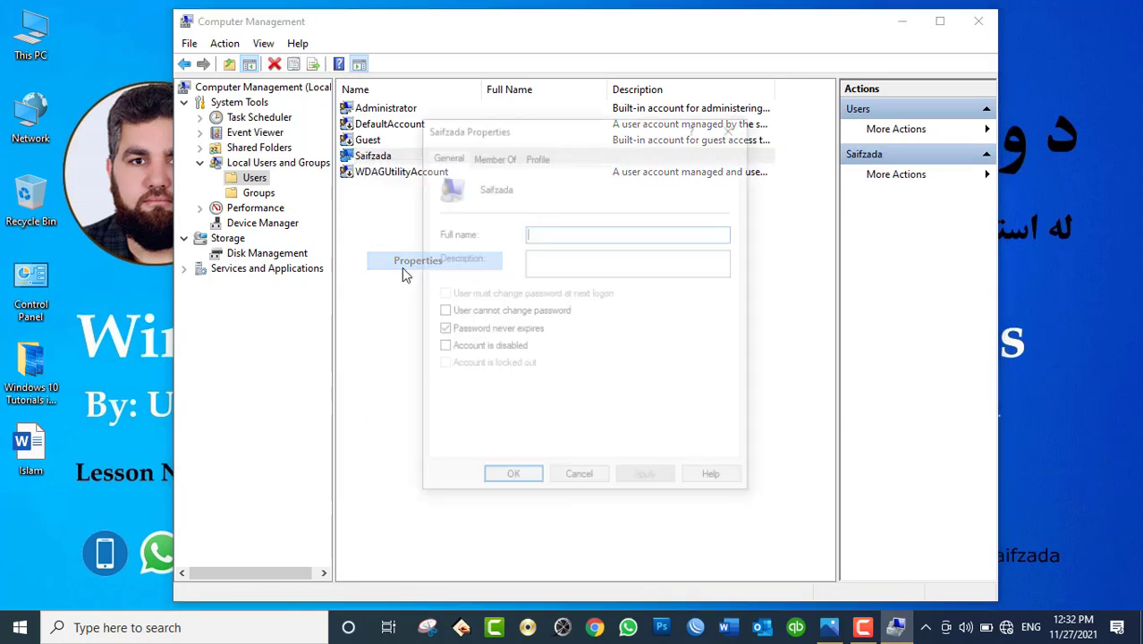
left_click(493, 156)
left_click(481, 199)
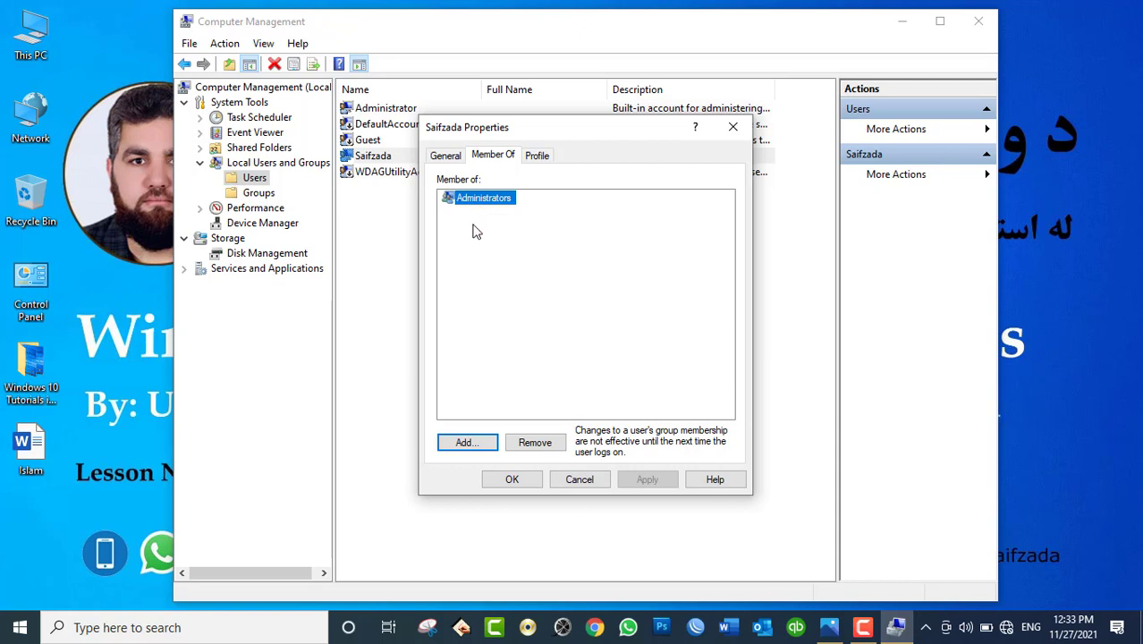
Step: Search all local groups and add the Users group to Saifzada's memberships
left_click(469, 444)
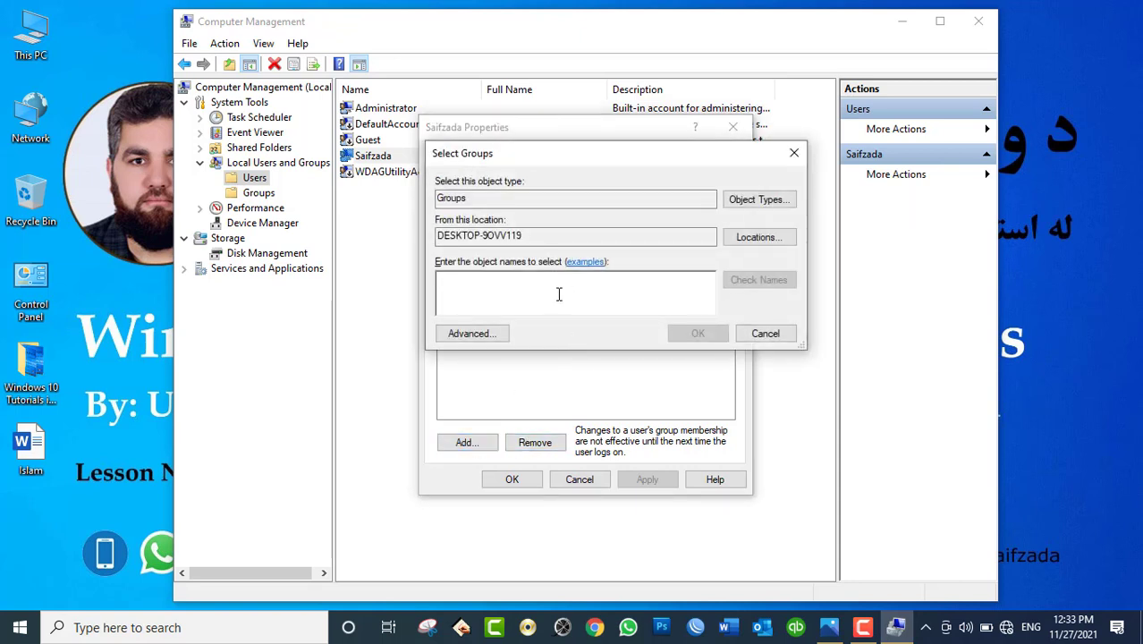
left_click(476, 335)
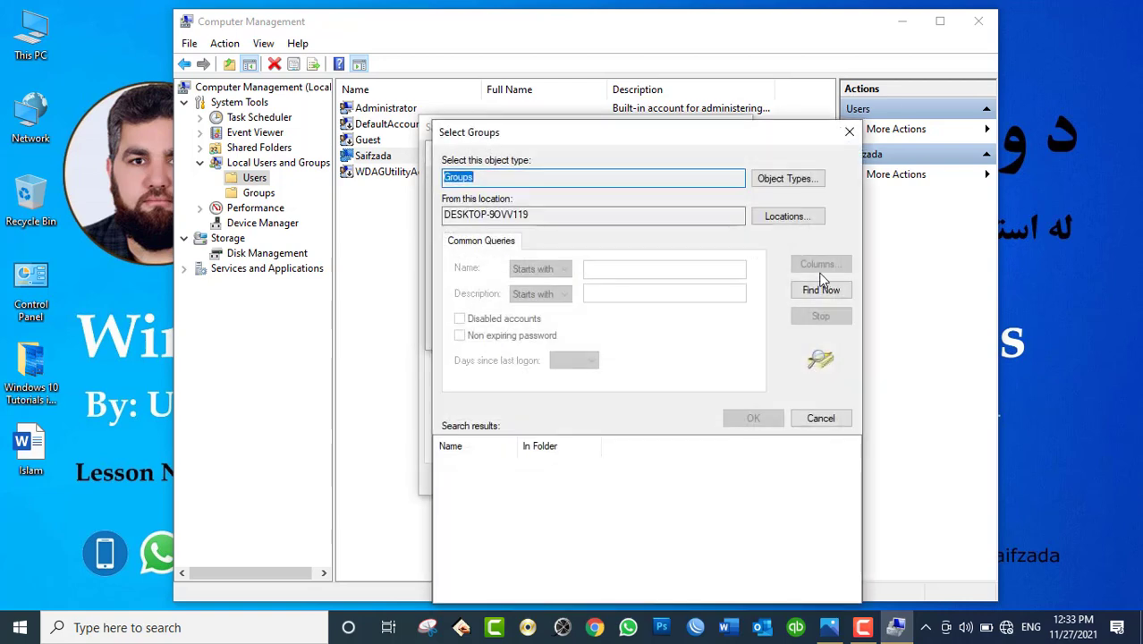
left_click(821, 290)
left_click_drag(725, 56, 709, 25)
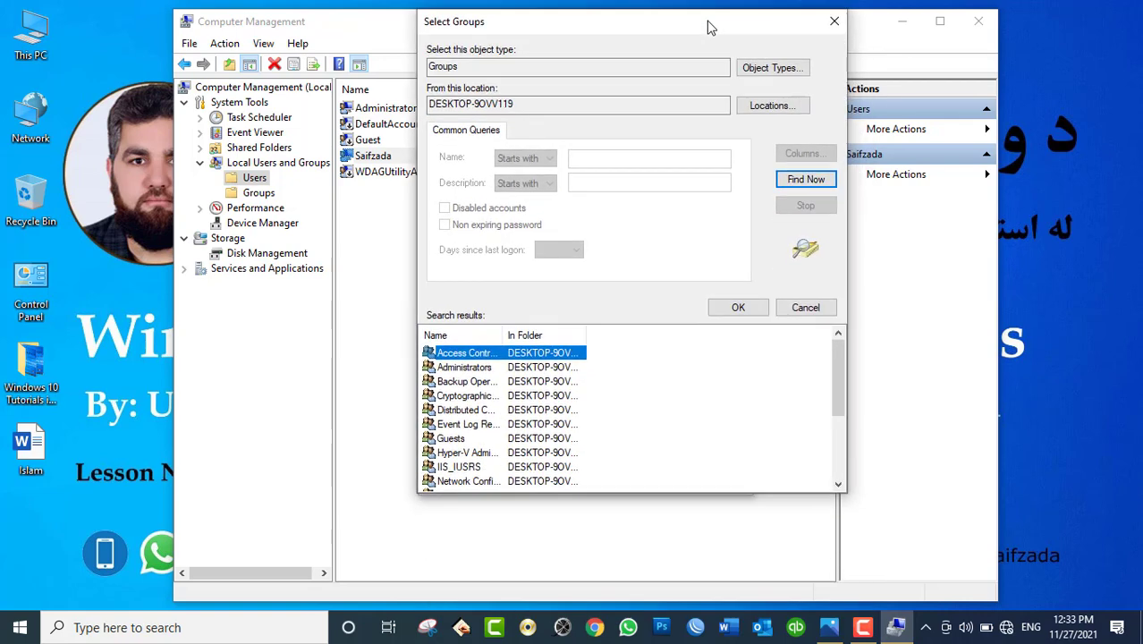
left_click_drag(505, 334, 628, 335)
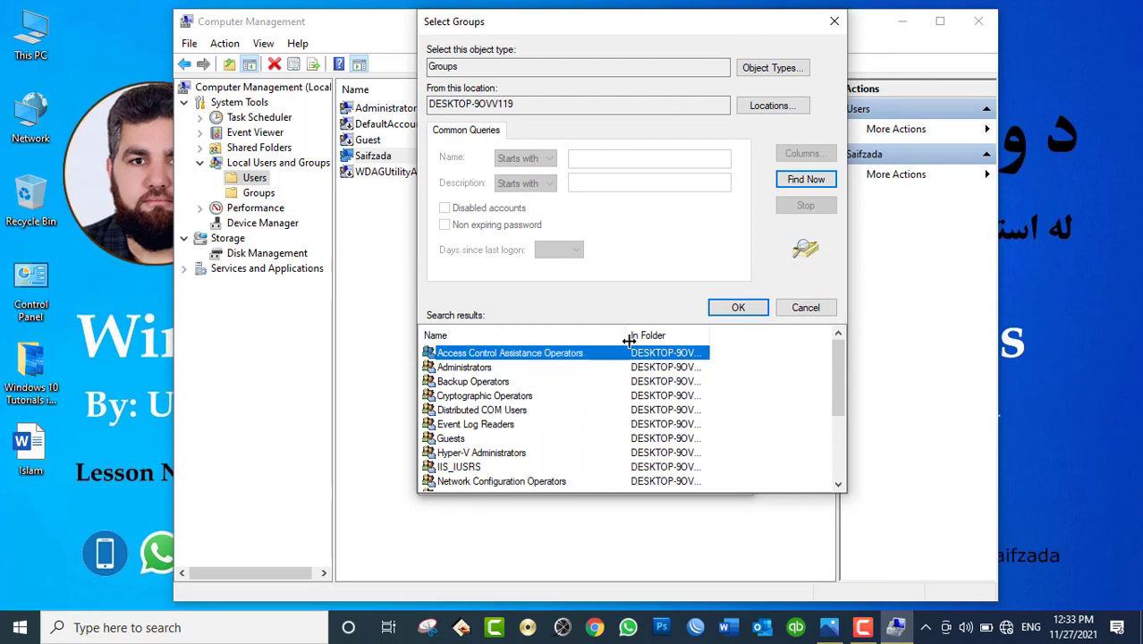
left_click(474, 439)
left_click_drag(839, 388, 840, 449)
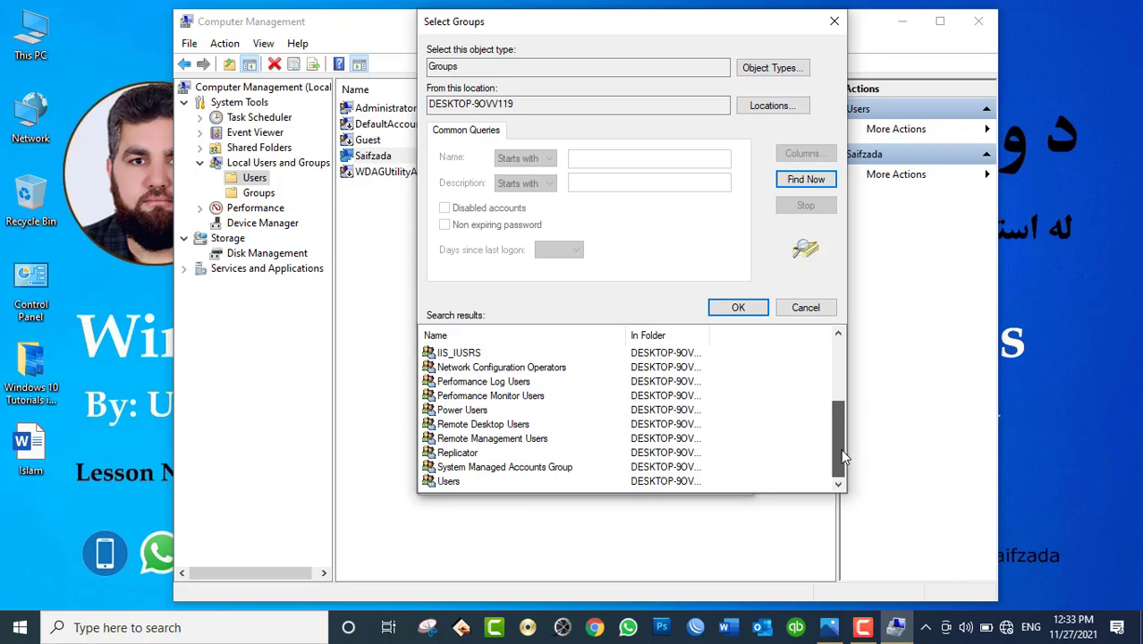
left_click(493, 481)
left_click(744, 307)
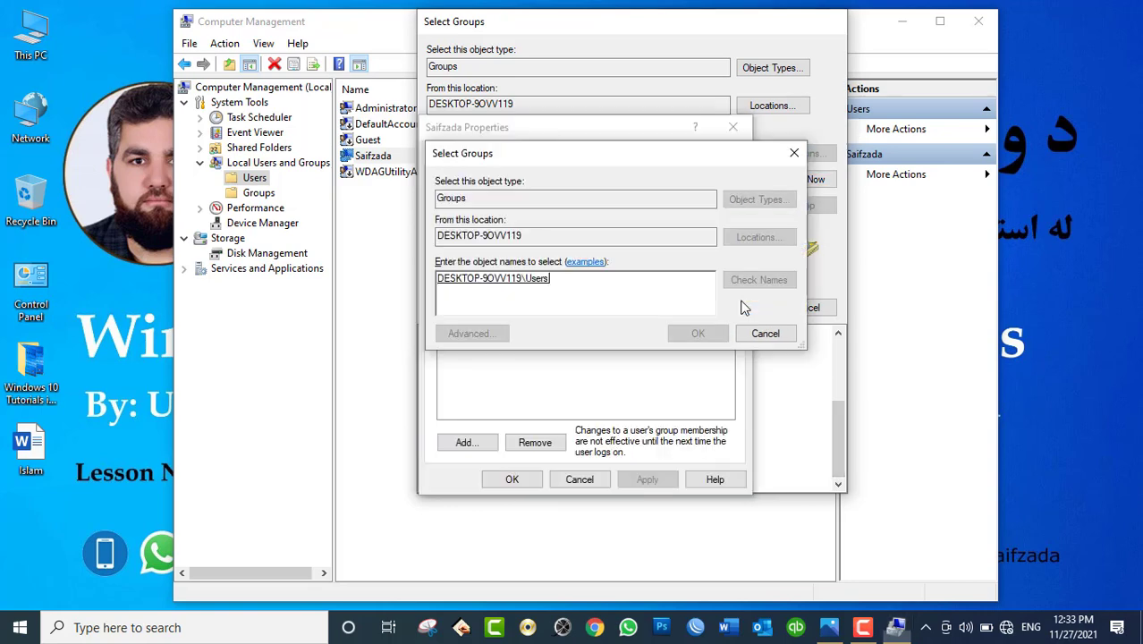
left_click(694, 333)
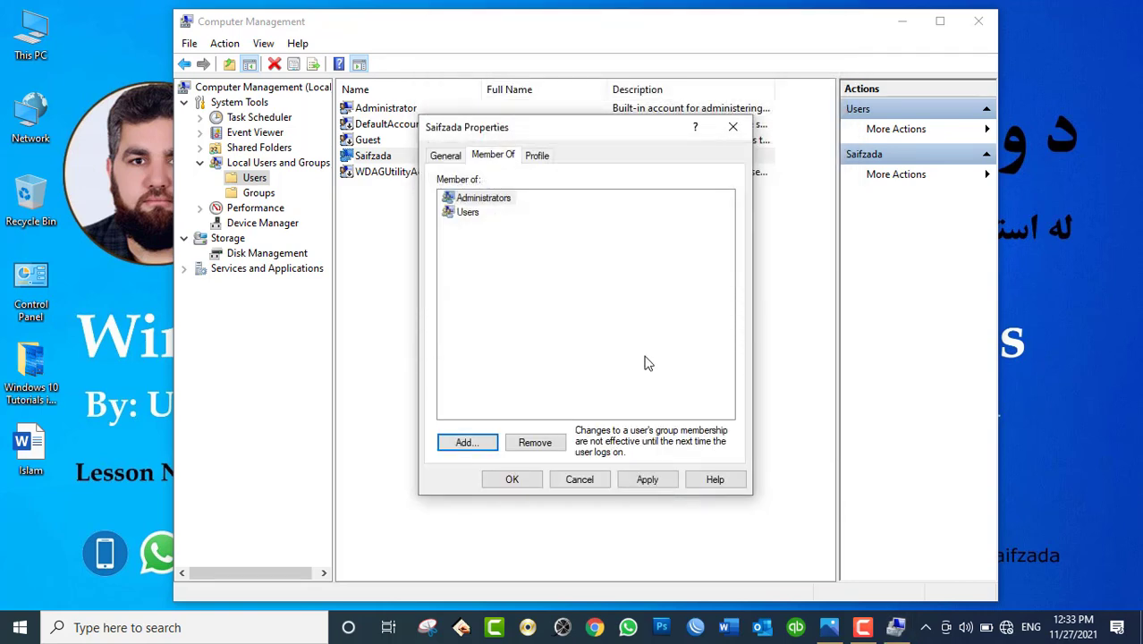
Step: Remove the account from Administrators and apply and save the membership changes
left_click(487, 205)
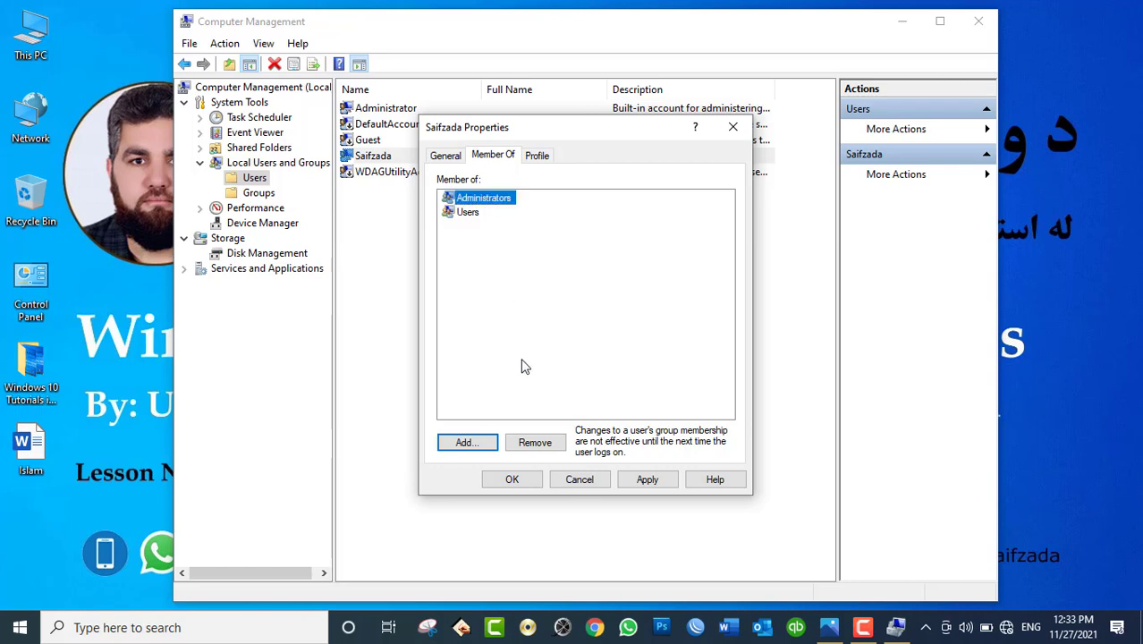
left_click(535, 442)
left_click(642, 481)
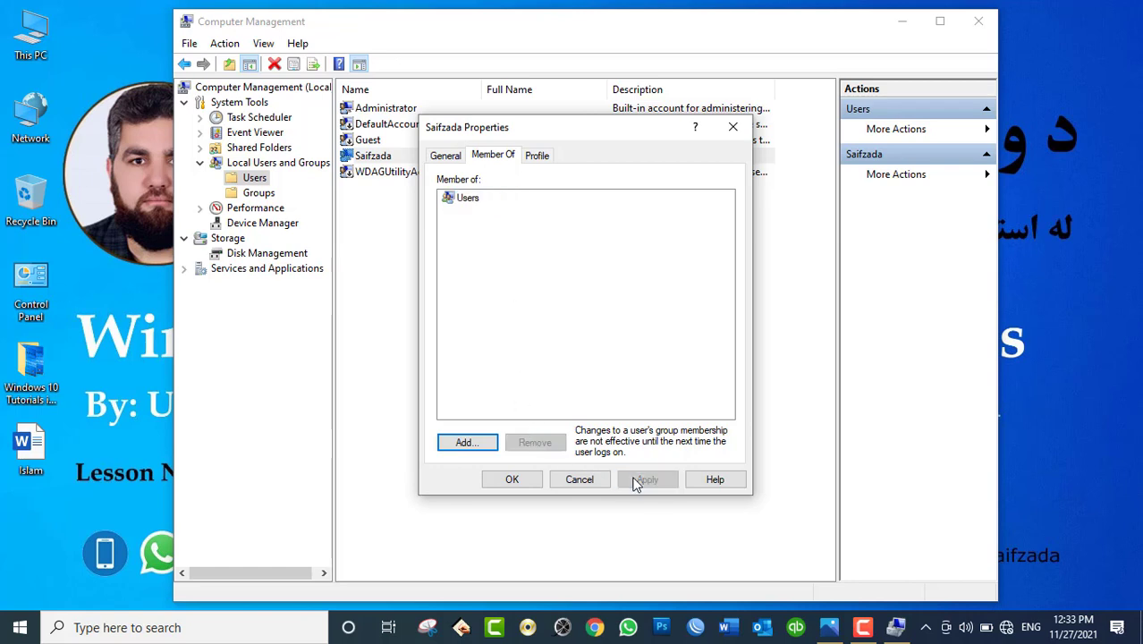
left_click(518, 481)
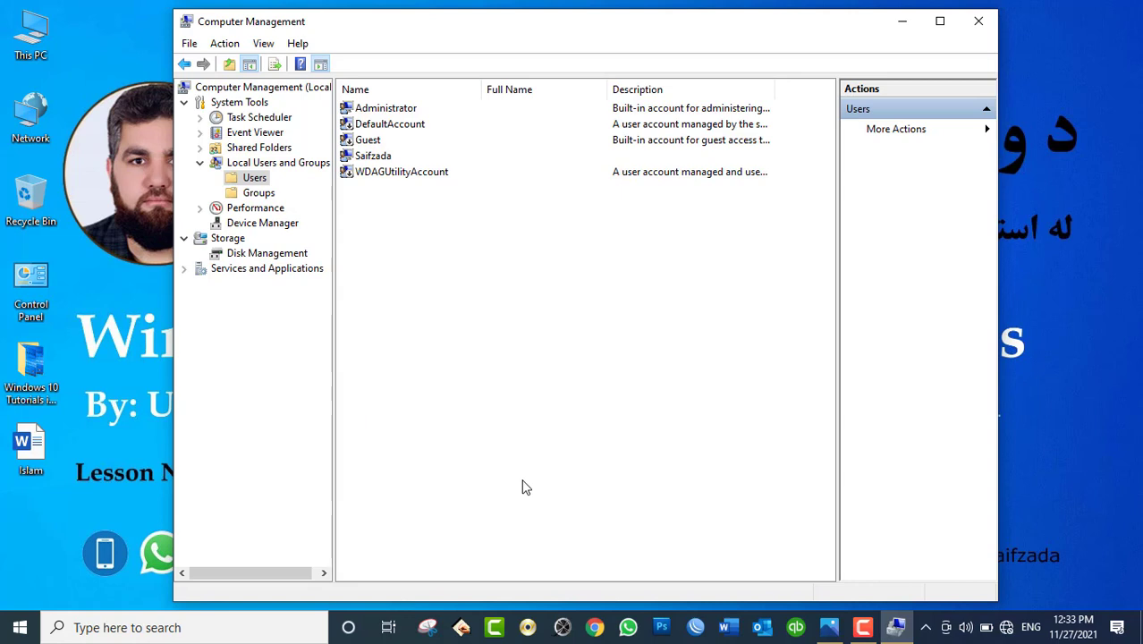
left_click(372, 160)
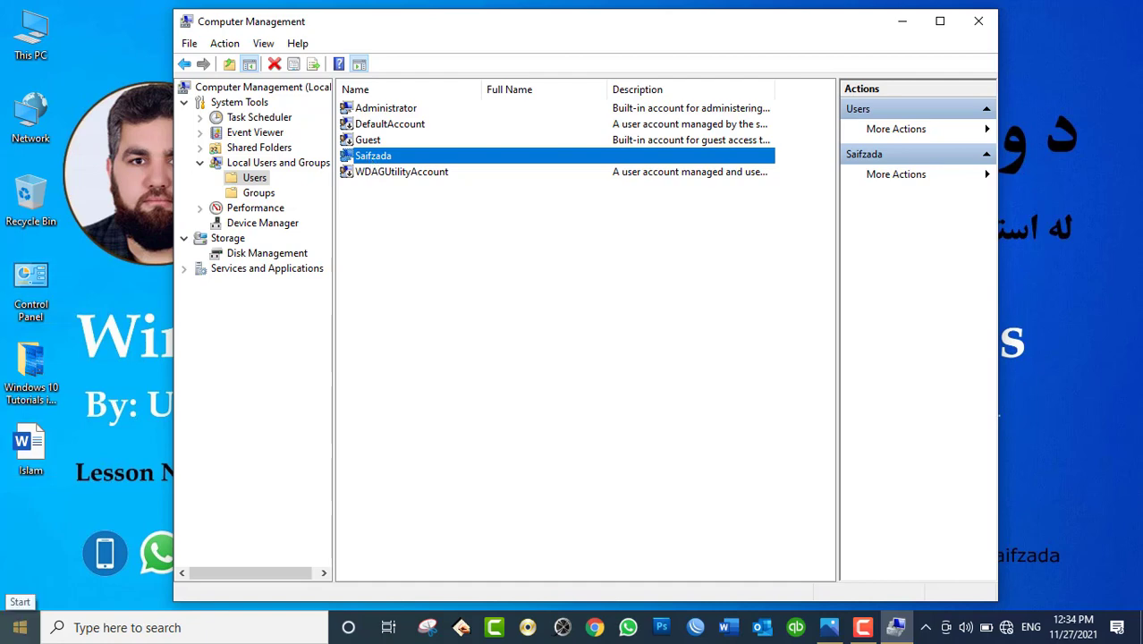
double_click(30, 285)
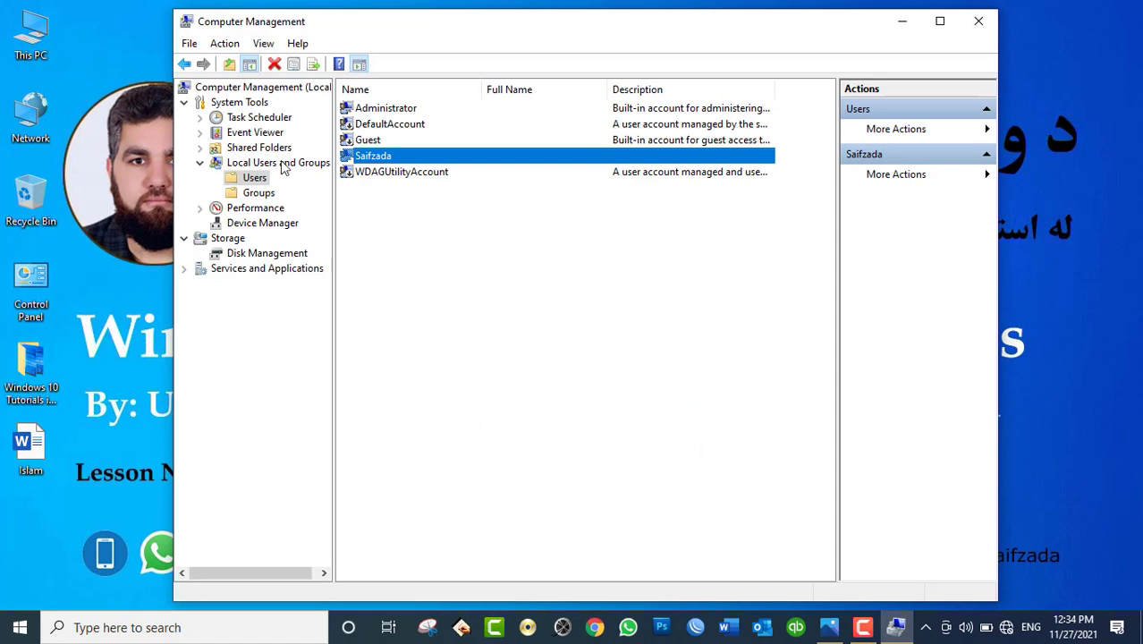
right_click(32, 43)
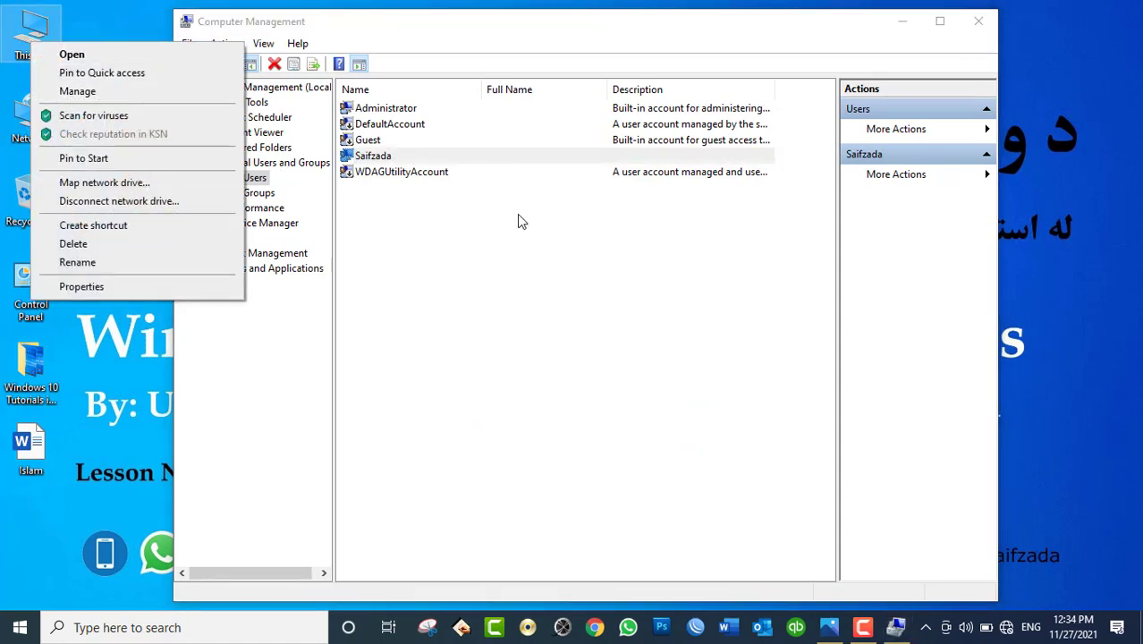
Step: In the account's Member Of tab, try adding group 'administrator' by name, which isn't found
right_click(369, 158)
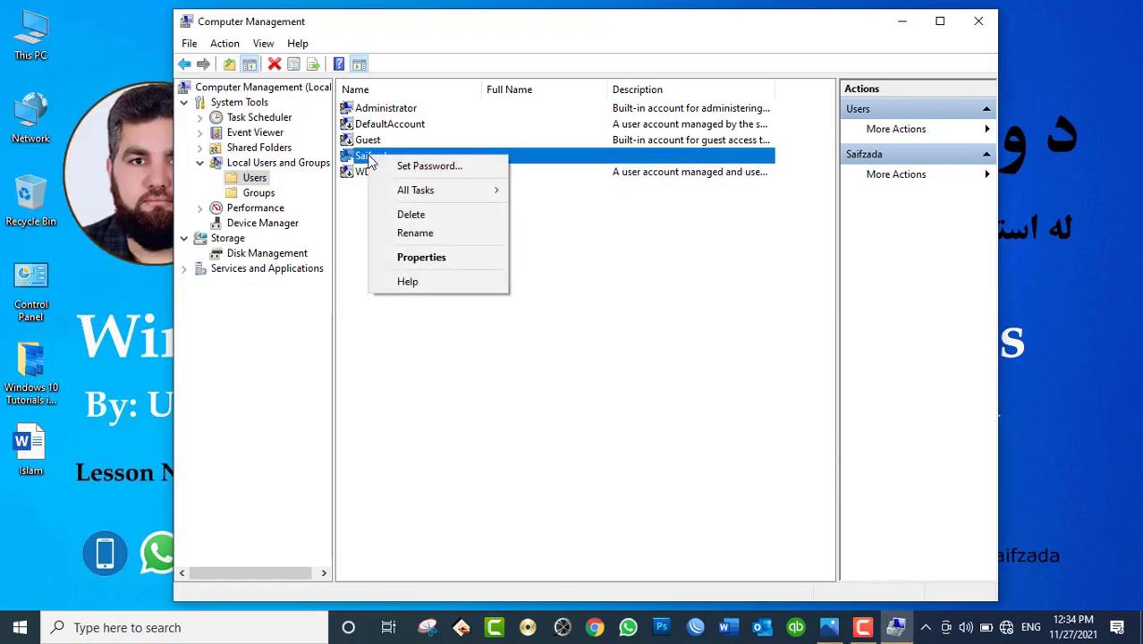
left_click(421, 256)
left_click(493, 157)
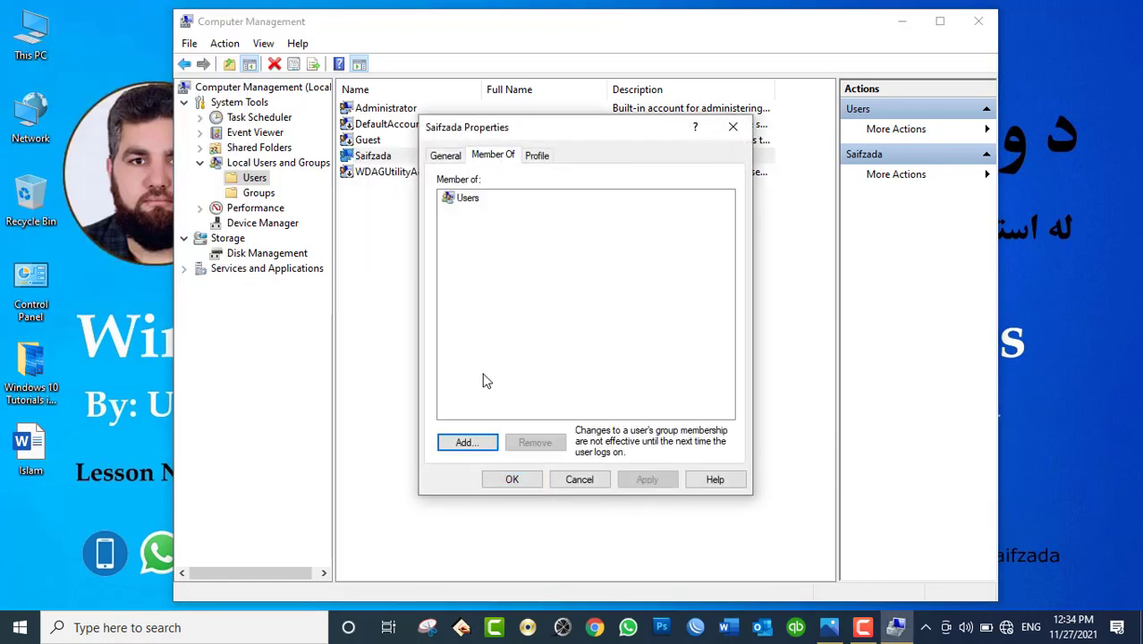
left_click(463, 440)
type("administrator")
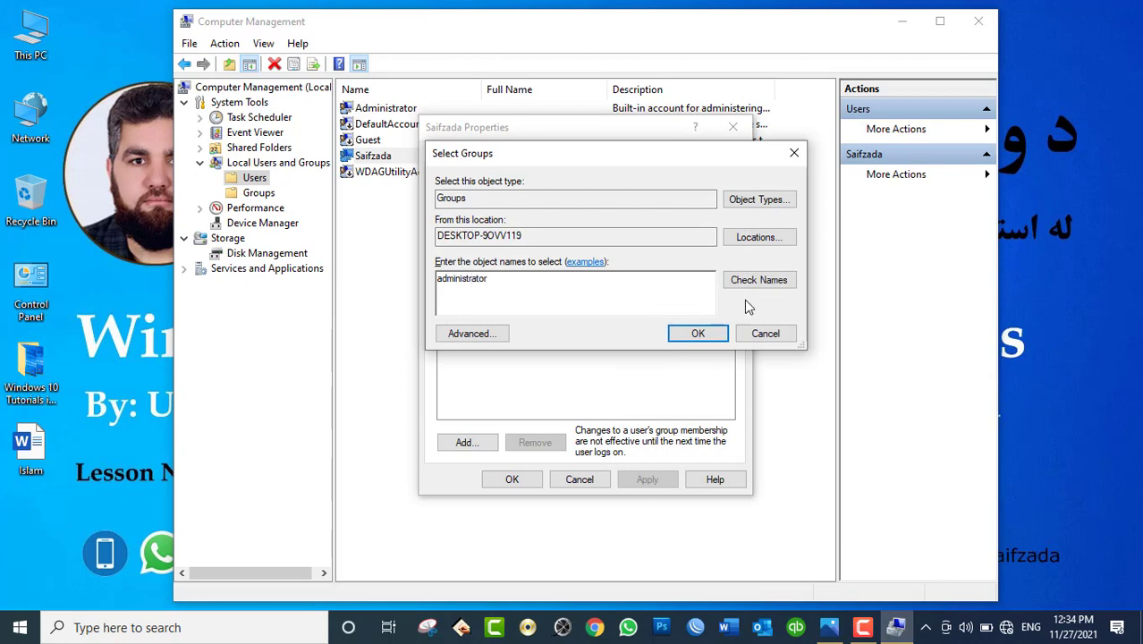
left_click(769, 285)
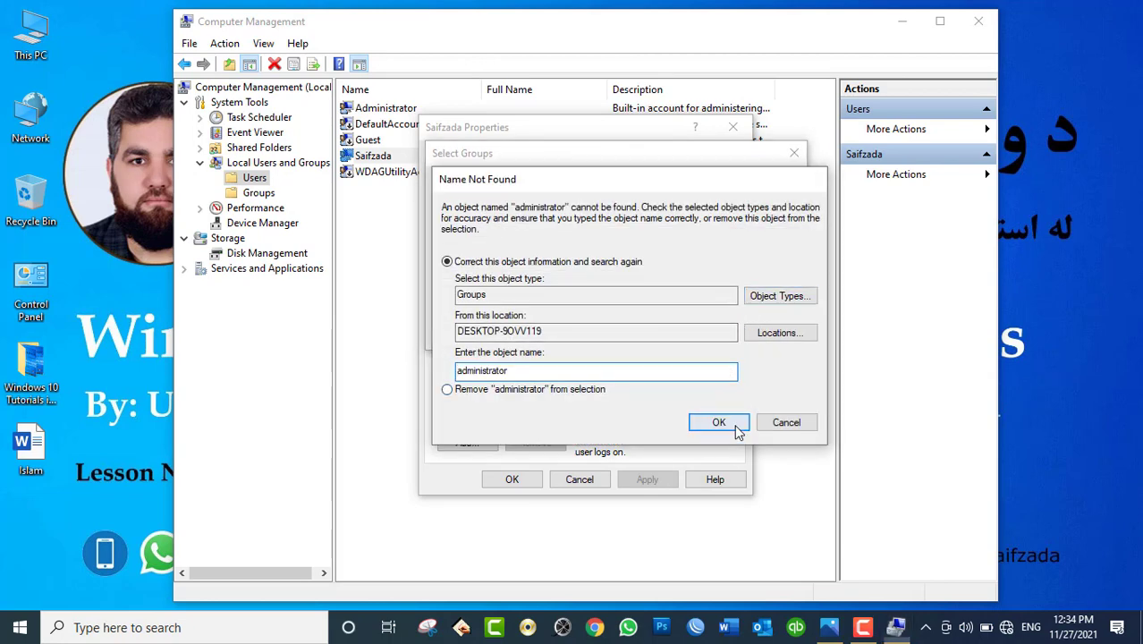
left_click(738, 420)
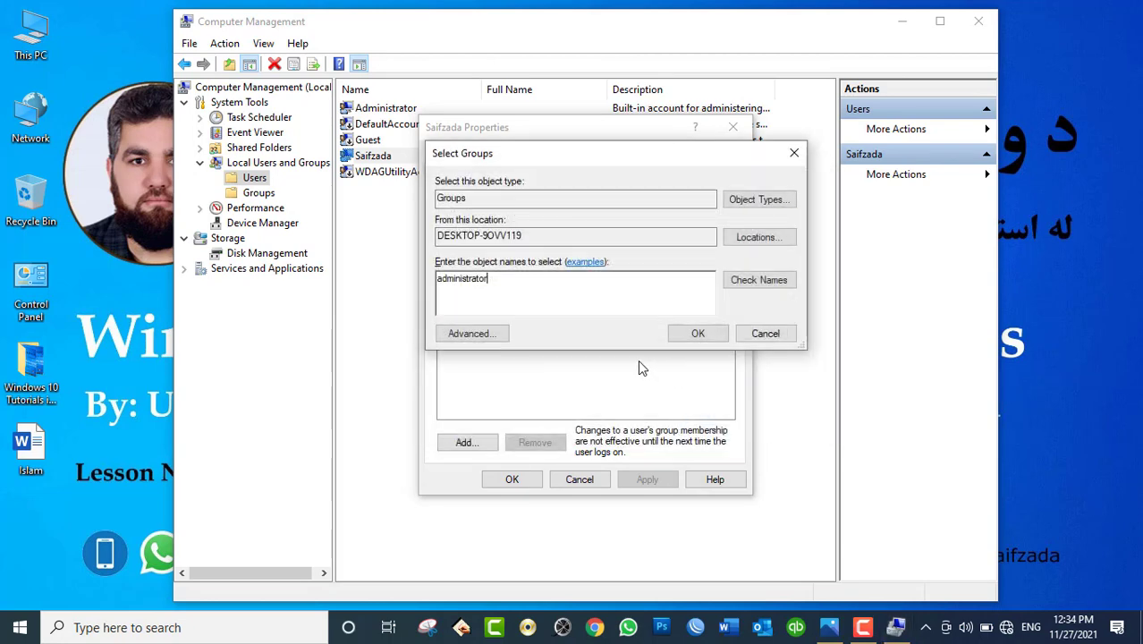
Step: Pick Administrators from the full group list, then clear the entered names after another not-found warning
left_click(523, 333)
left_click(815, 295)
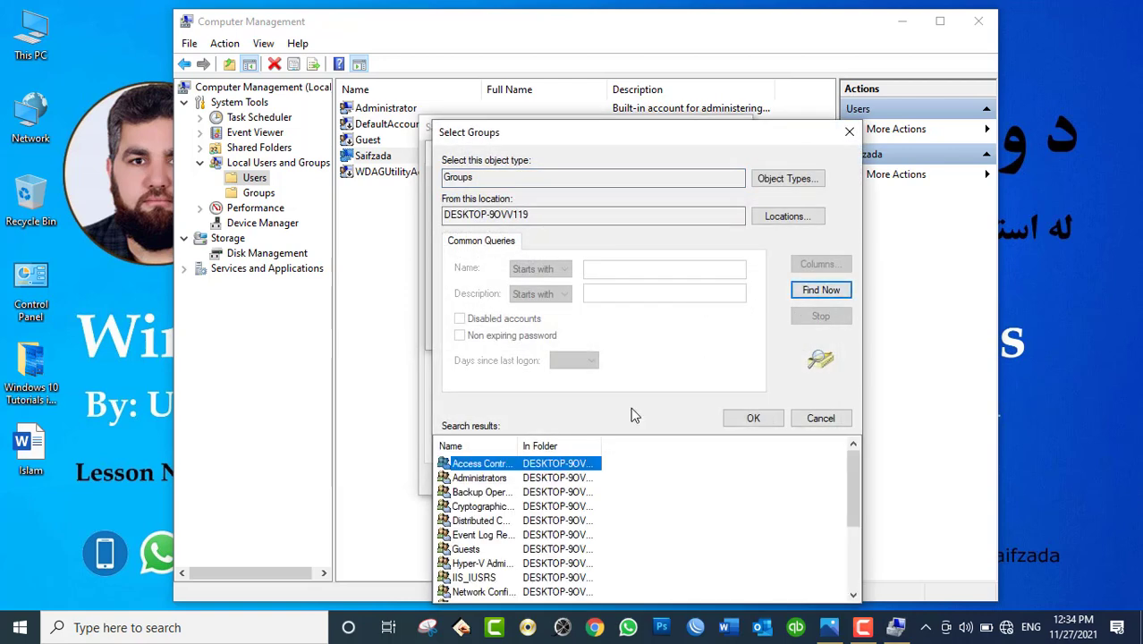
double_click(488, 478)
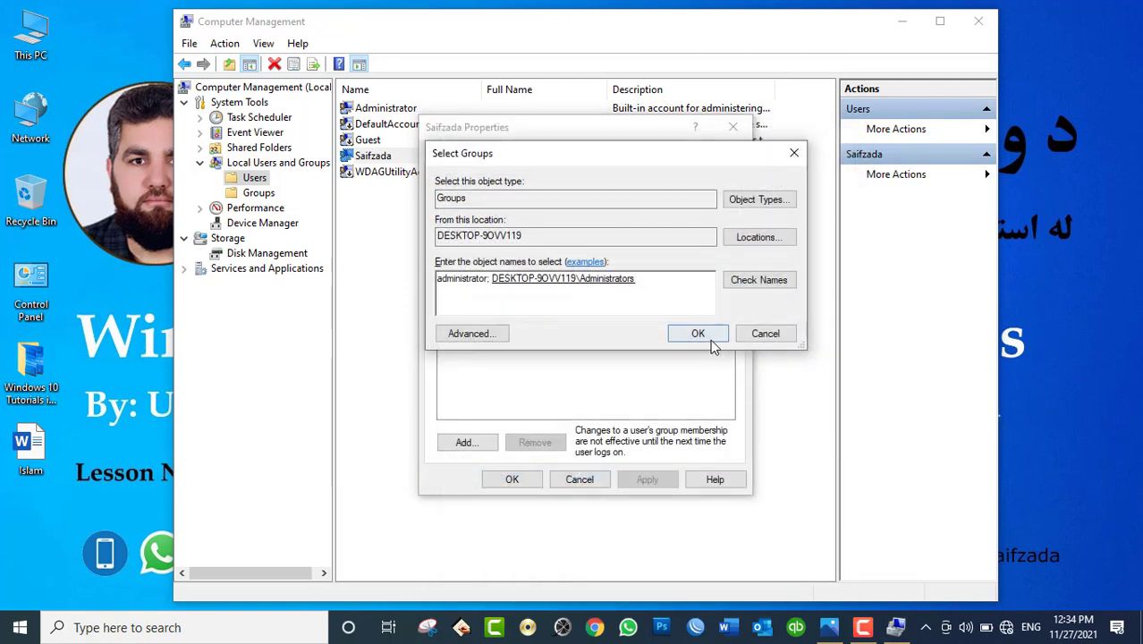
left_click(715, 336)
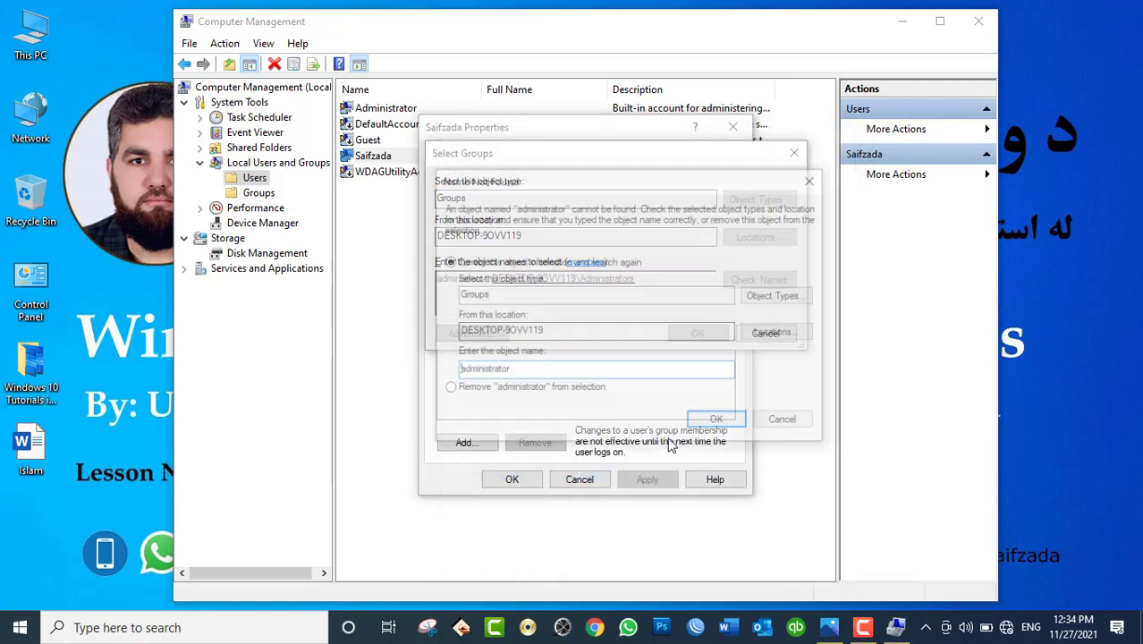
left_click(787, 422)
left_click(645, 281)
key("BackSpace")
key("BackSpace")
key("BackSpace")
key("BackSpace")
key("BackSpace")
key("BackSpace")
key("BackSpace")
key("BackSpace")
key("BackSpace")
key("BackSpace")
key("BackSpace")
key("BackSpace")
key("BackSpace")
key("BackSpace")
key("BackSpace")
key("BackSpace")
key("BackSpace")
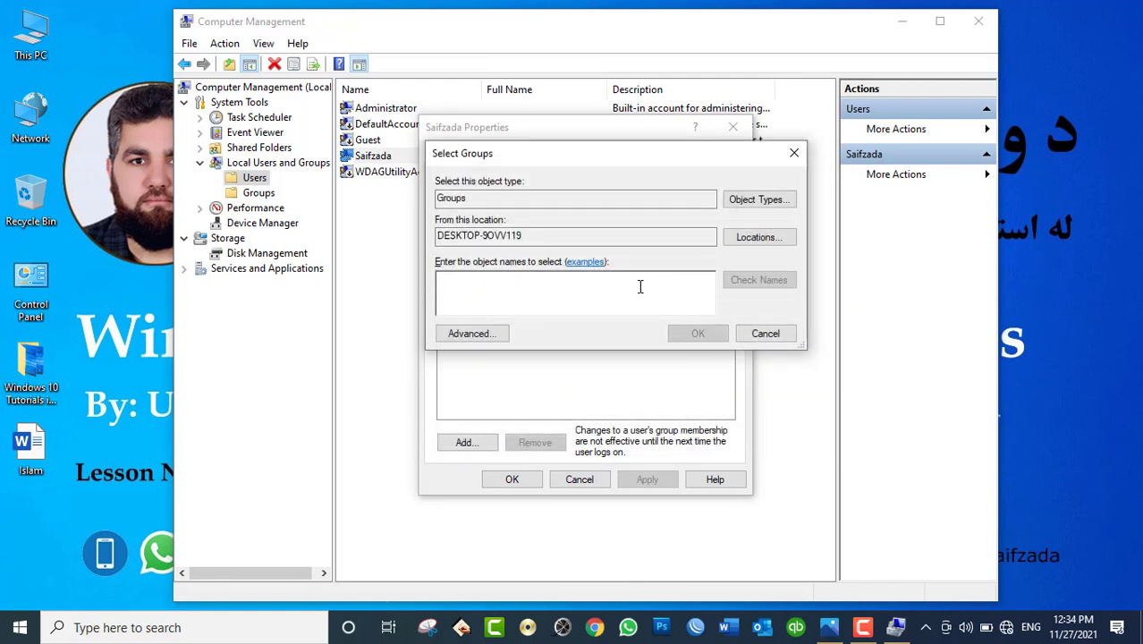
Step: Select Administrators from the local group search and add it to the account's memberships
left_click(474, 334)
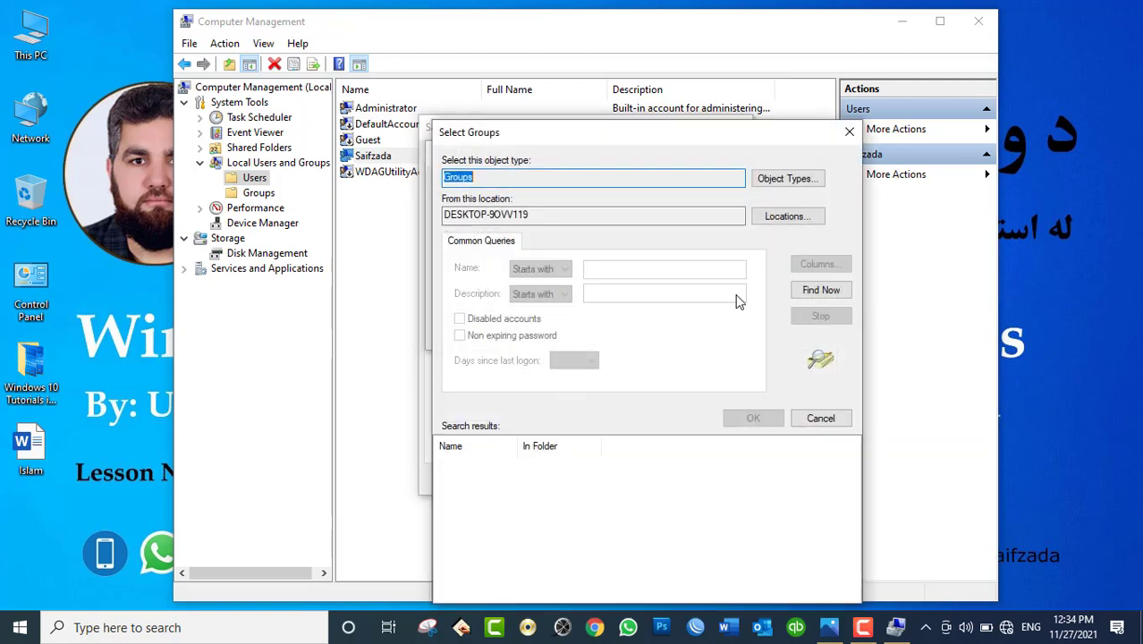
left_click(819, 290)
double_click(501, 479)
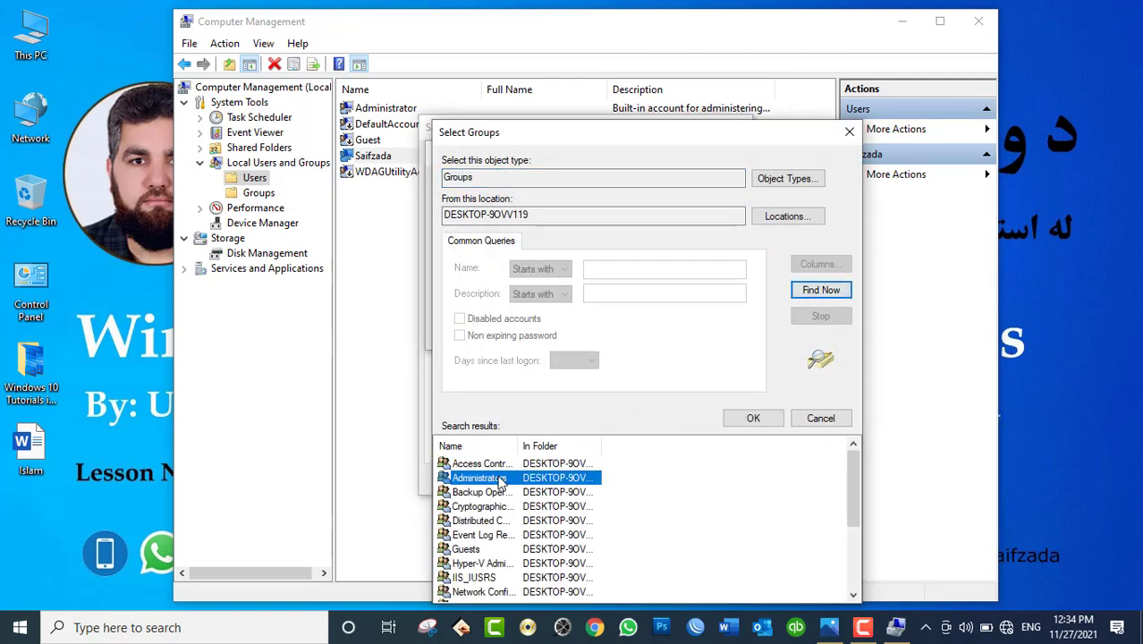
left_click(694, 335)
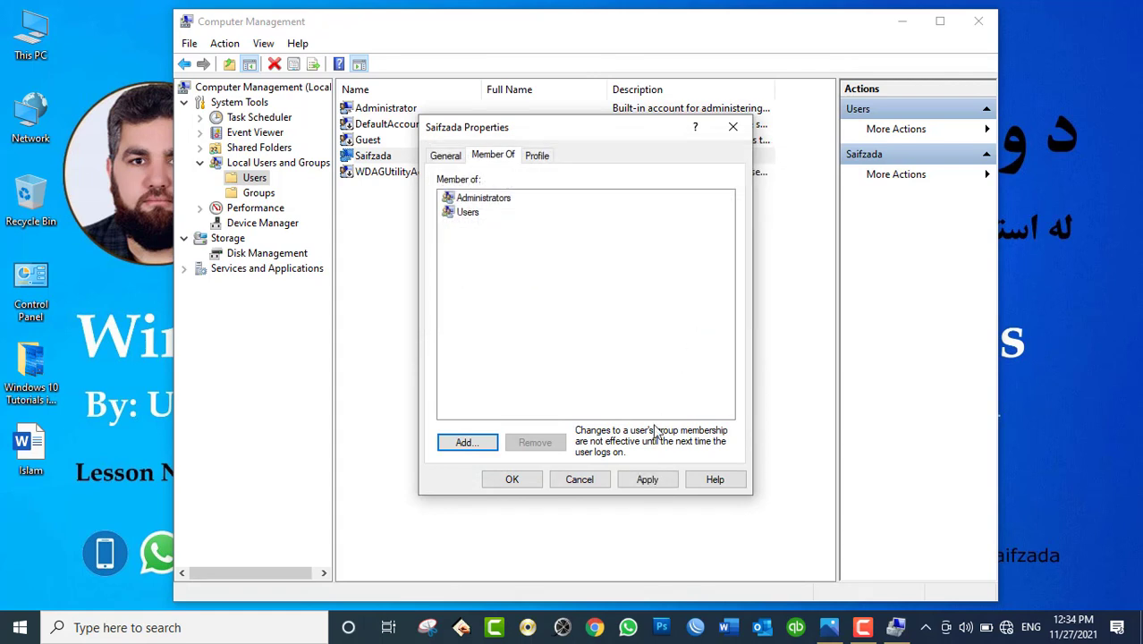
Step: Remove the account from the Users group and apply and save the changes
left_click(467, 213)
left_click(532, 442)
left_click(644, 478)
left_click(527, 479)
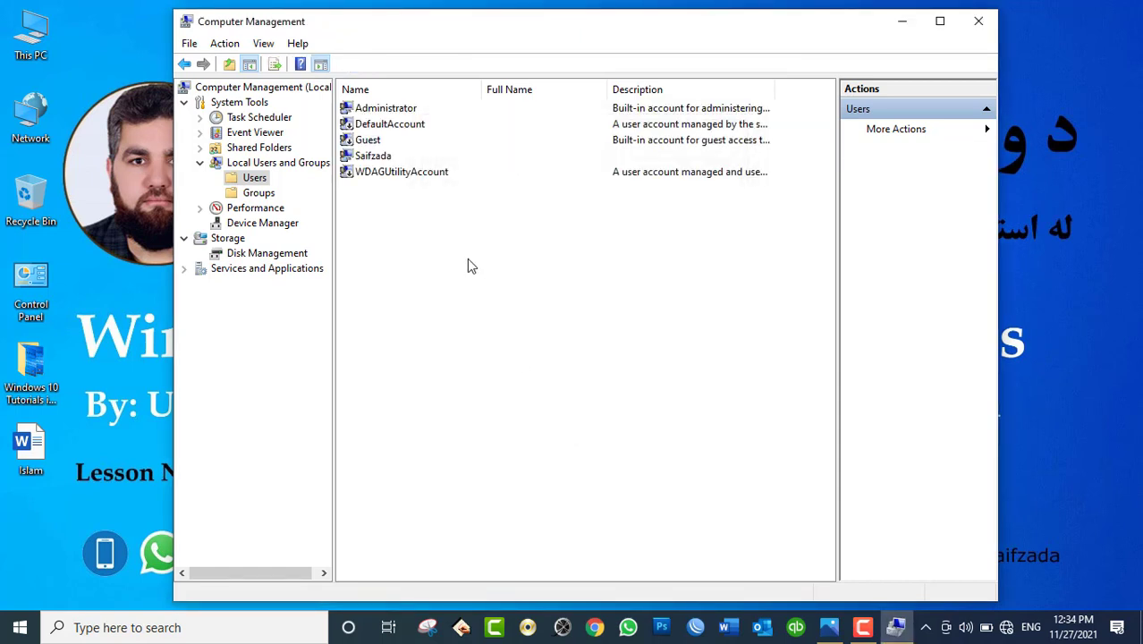
Step: Cancel a Set Password for Saifzada without changes, then close Computer Management
right_click(376, 161)
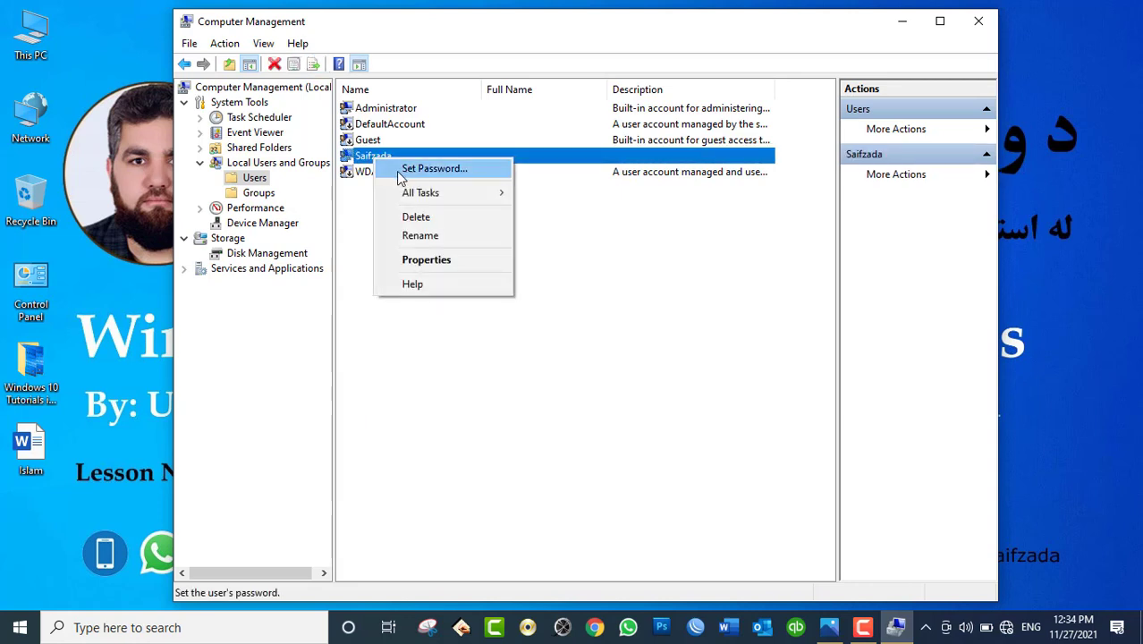
left_click(398, 172)
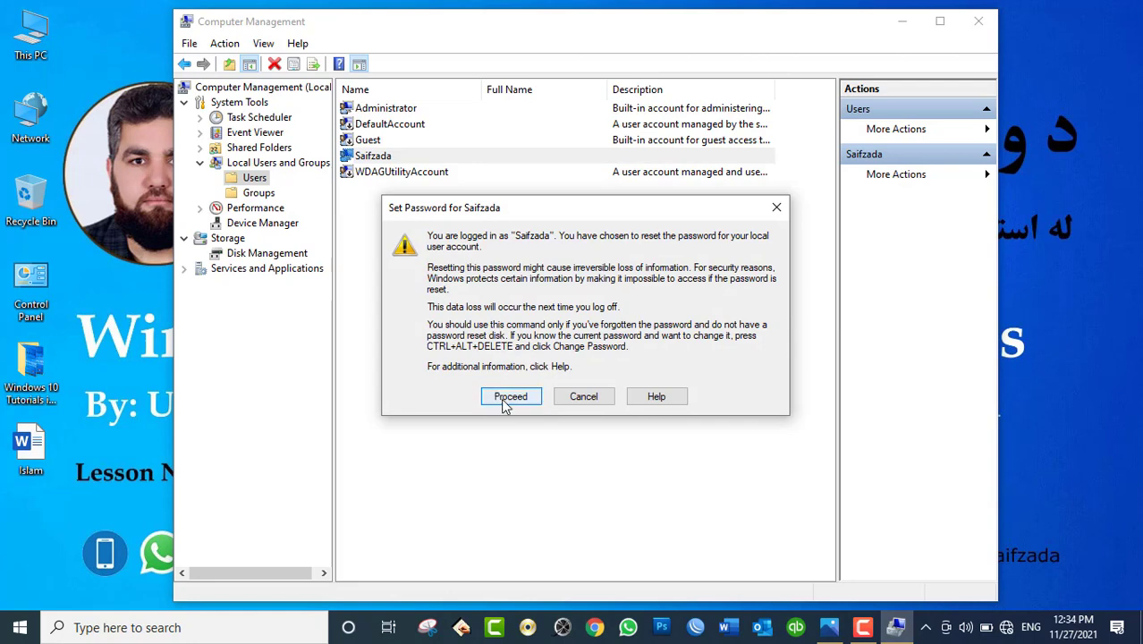
left_click(509, 397)
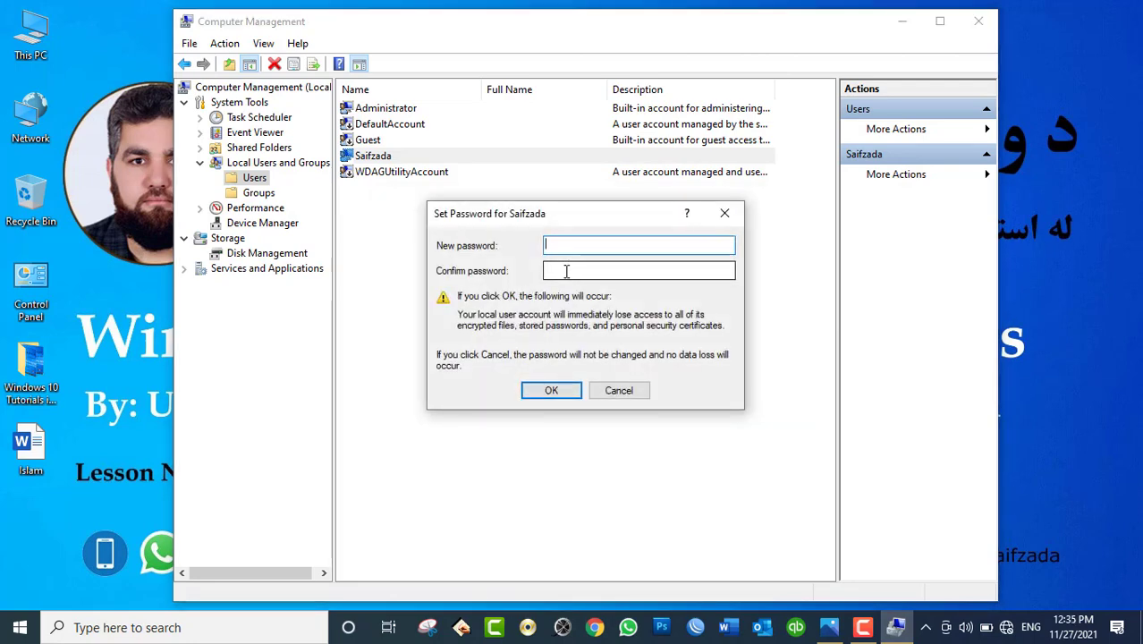
left_click(617, 389)
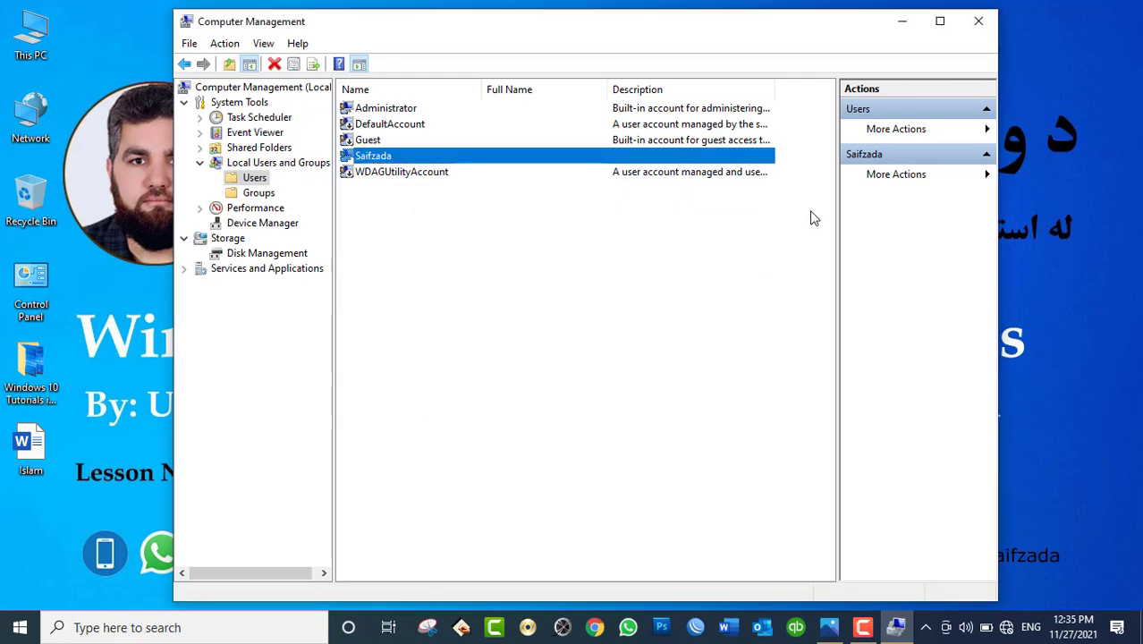
left_click(981, 21)
Step: Refresh the desktop, then search 'cmd' and run Command Prompt as administrator
right_click(553, 108)
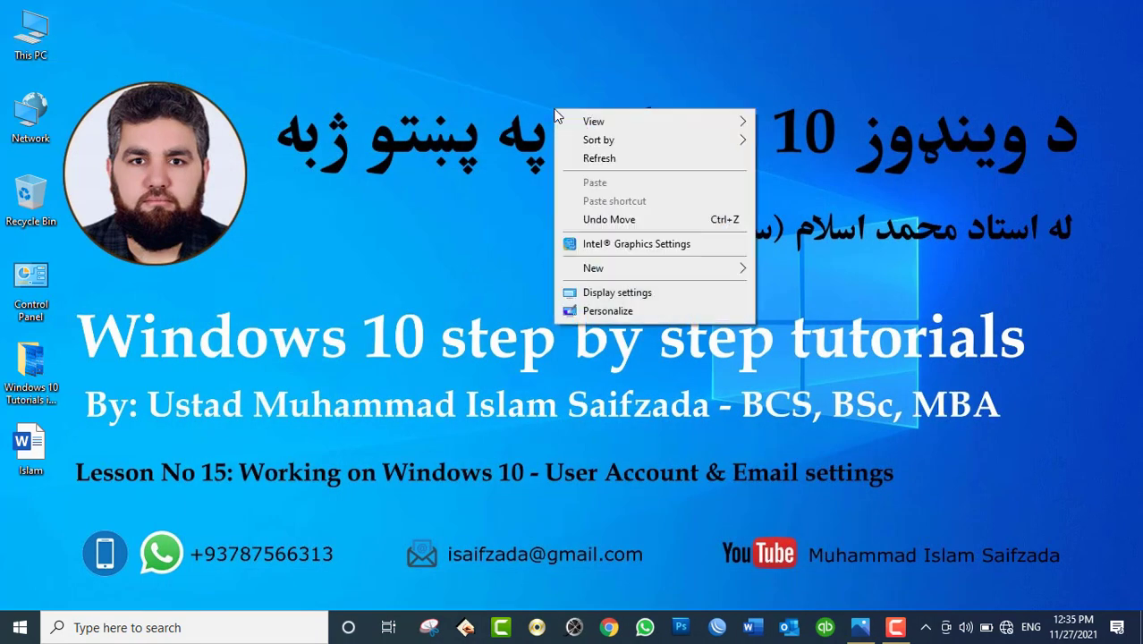
left_click(578, 156)
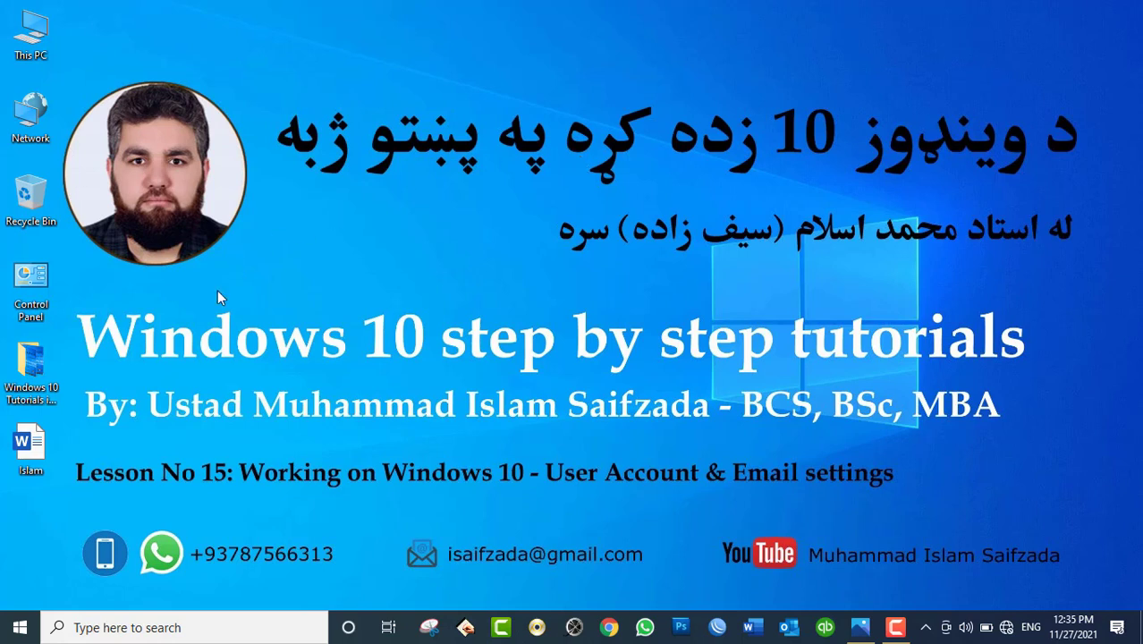
left_click(107, 629)
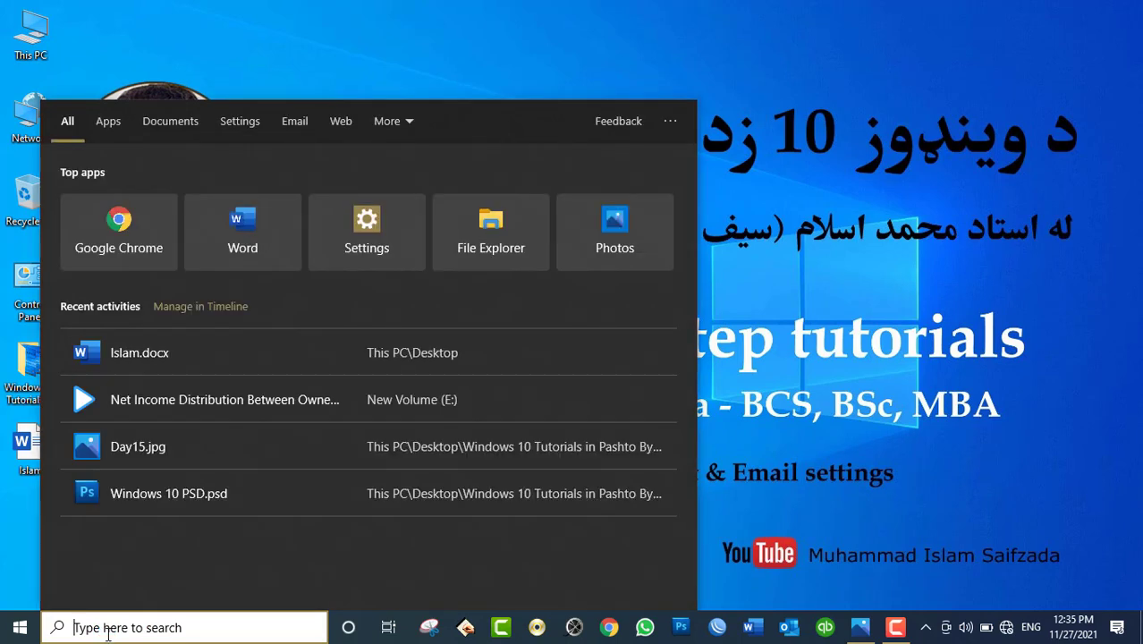
type("cmd")
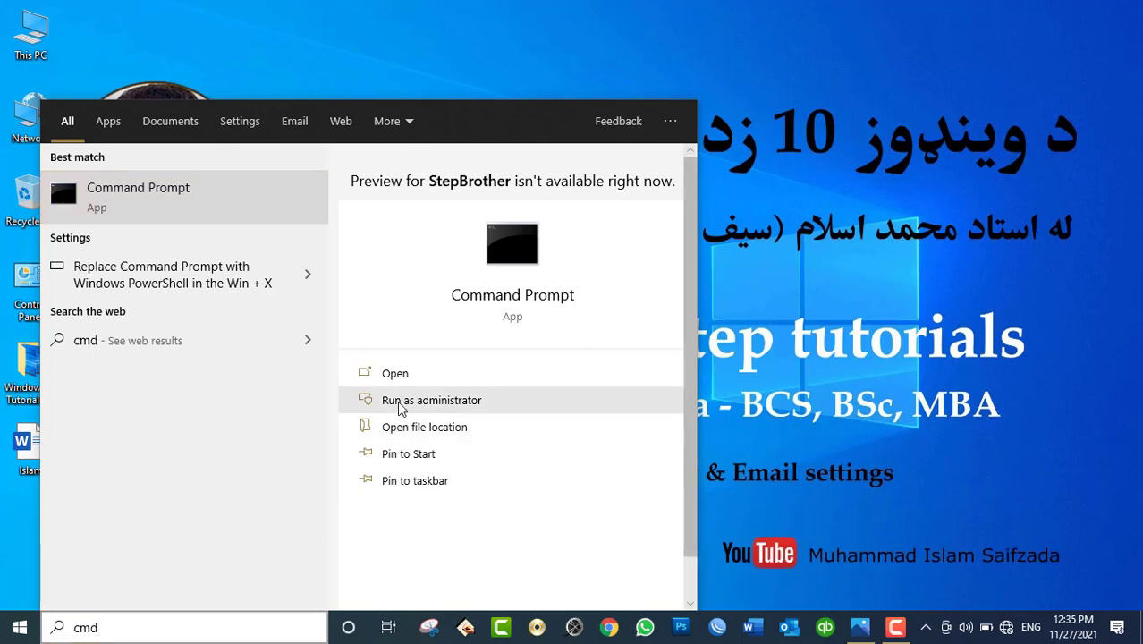
left_click(515, 400)
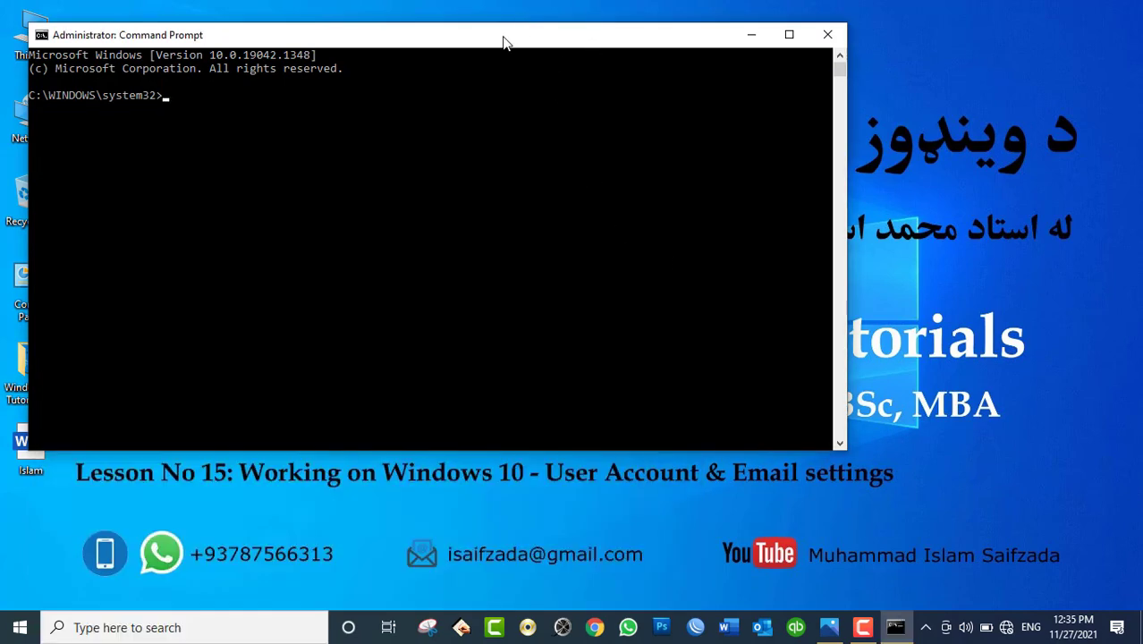
Step: Run 'net user' to list the existing local user accounts
left_click_drag(504, 42, 751, 57)
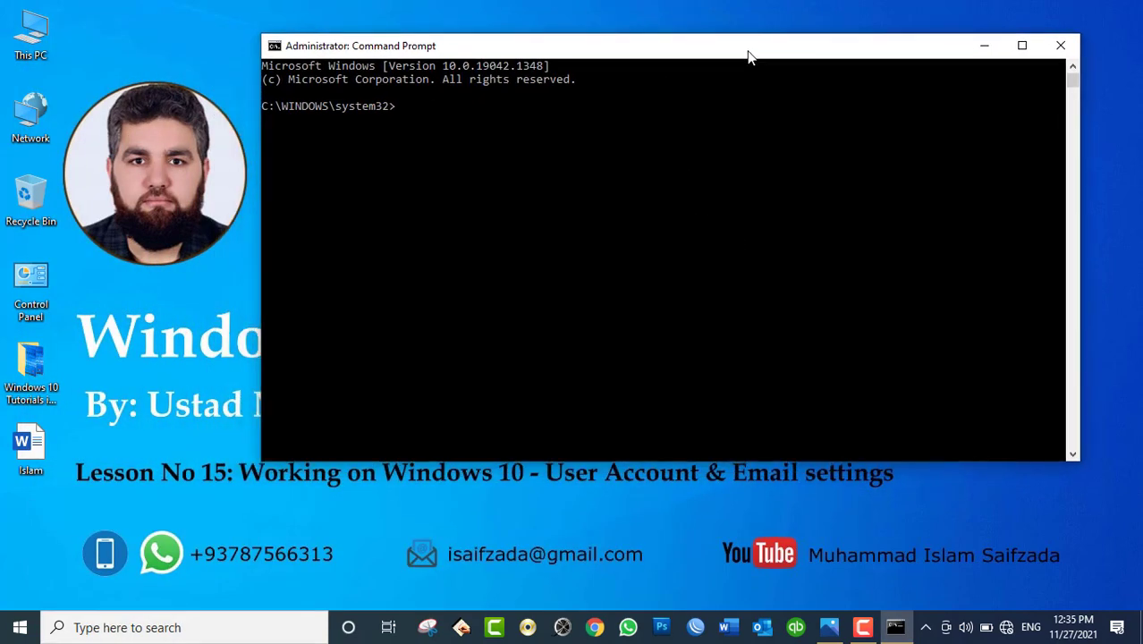
type("net user")
key("Return")
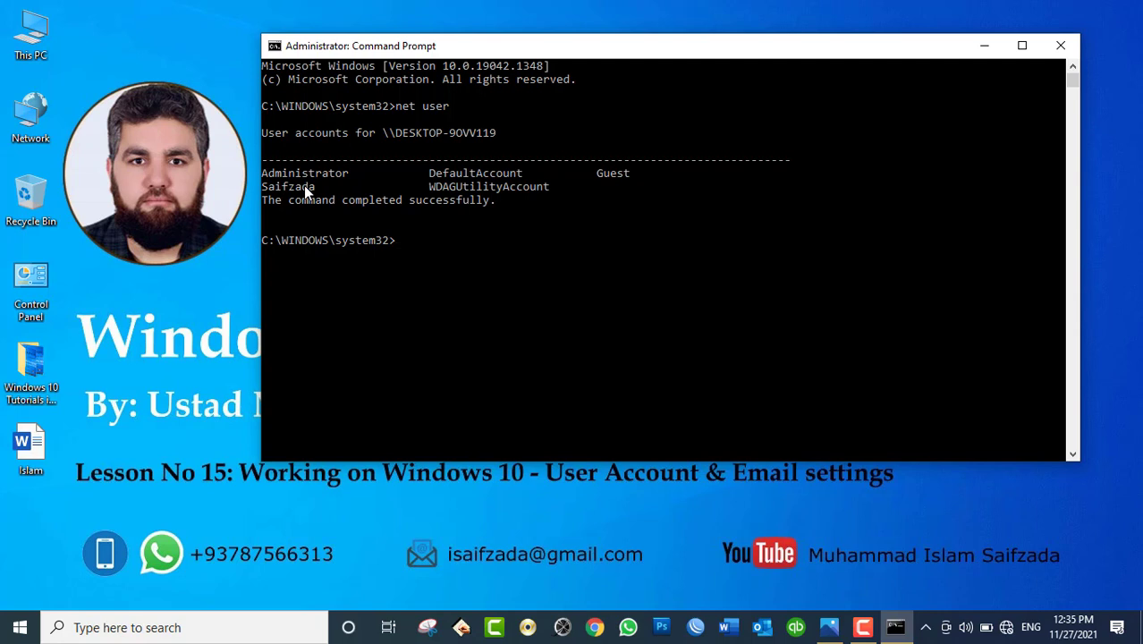
Step: Create user ali with 'net user ali /add' and rerun 'net user' to confirm it
type("net user ali /add")
key("Return")
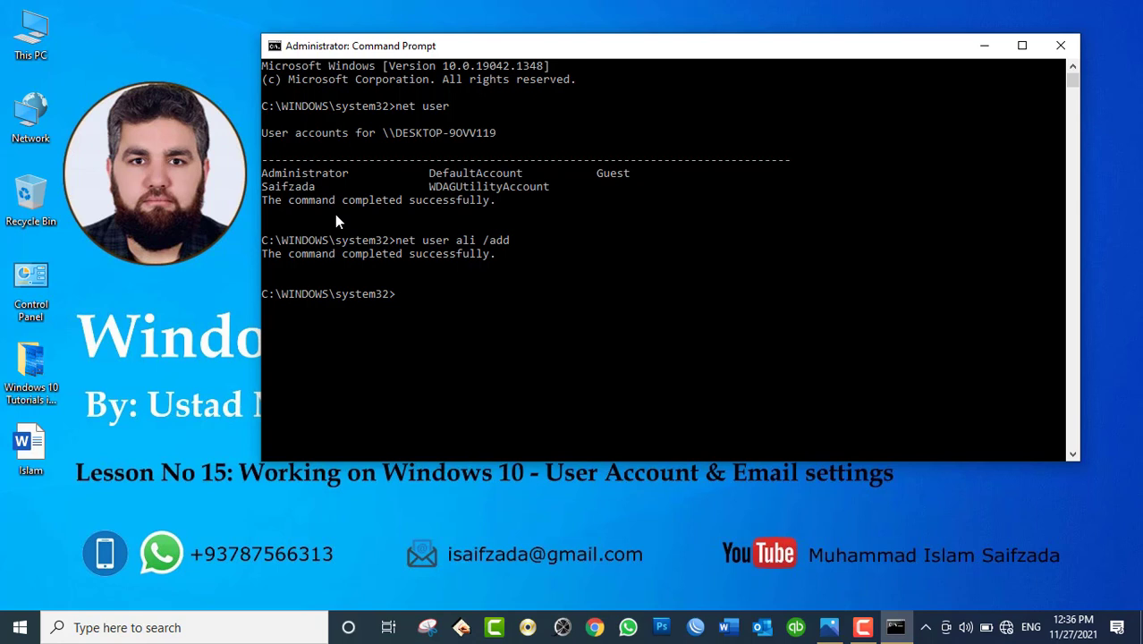
type("net user")
key("Return")
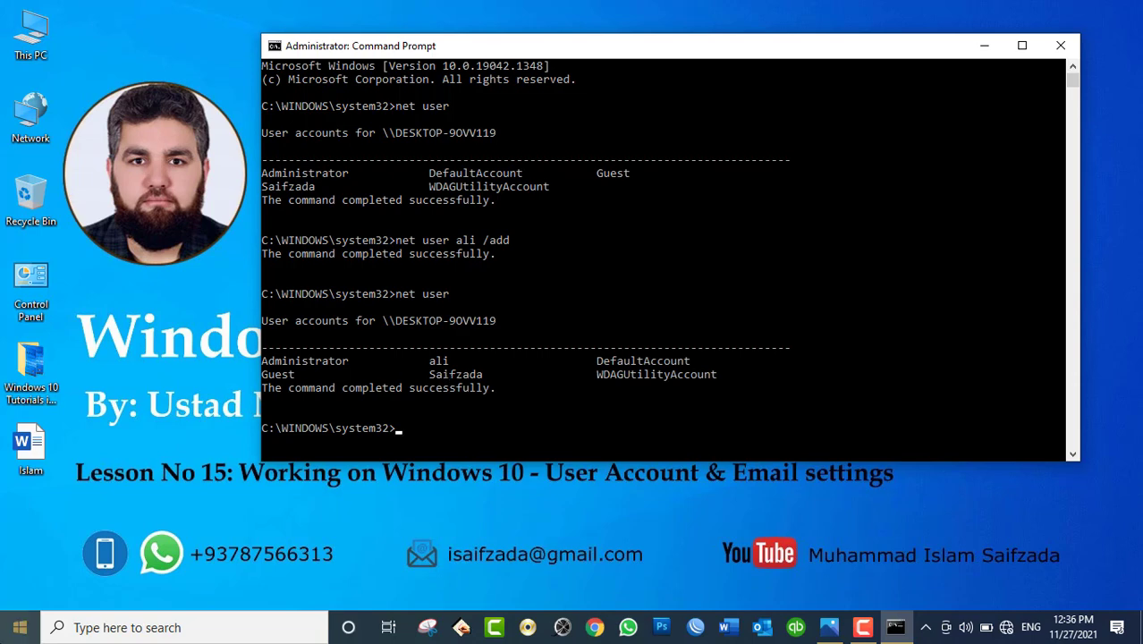
left_click(19, 627)
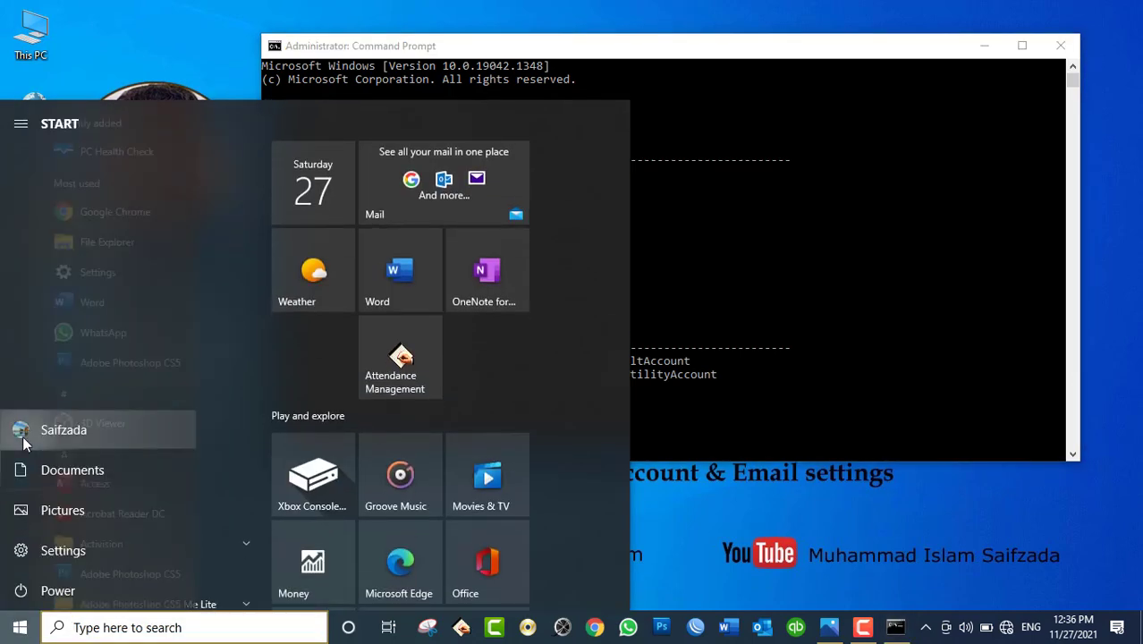
Step: Check the Start menu's account list for ali, then close the menu
left_click(23, 430)
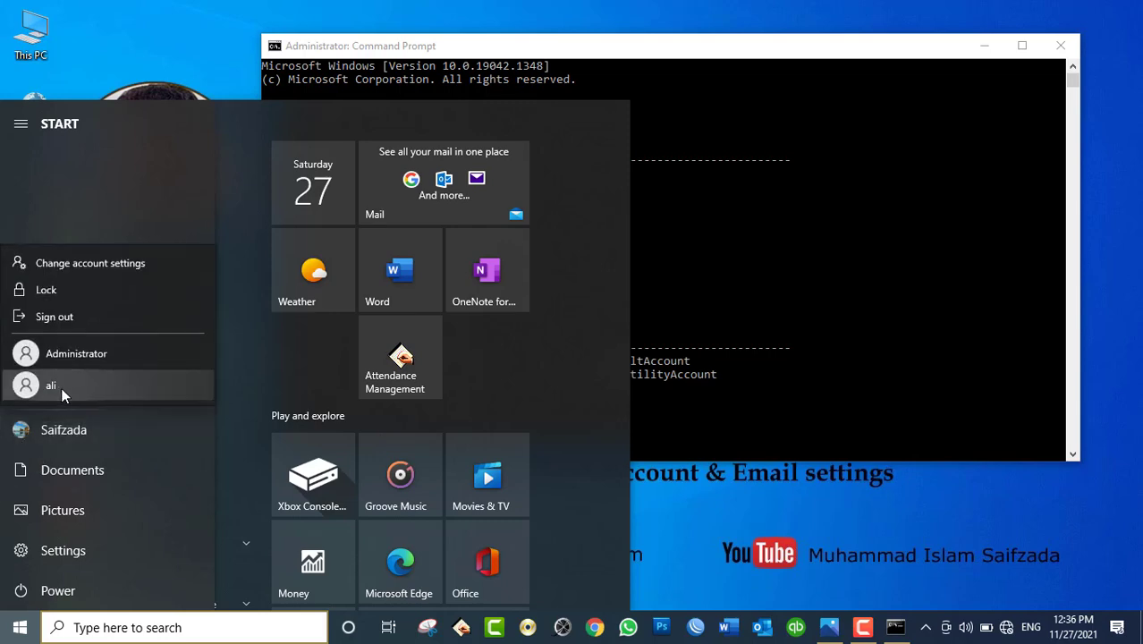
left_click(726, 279)
left_click(723, 275)
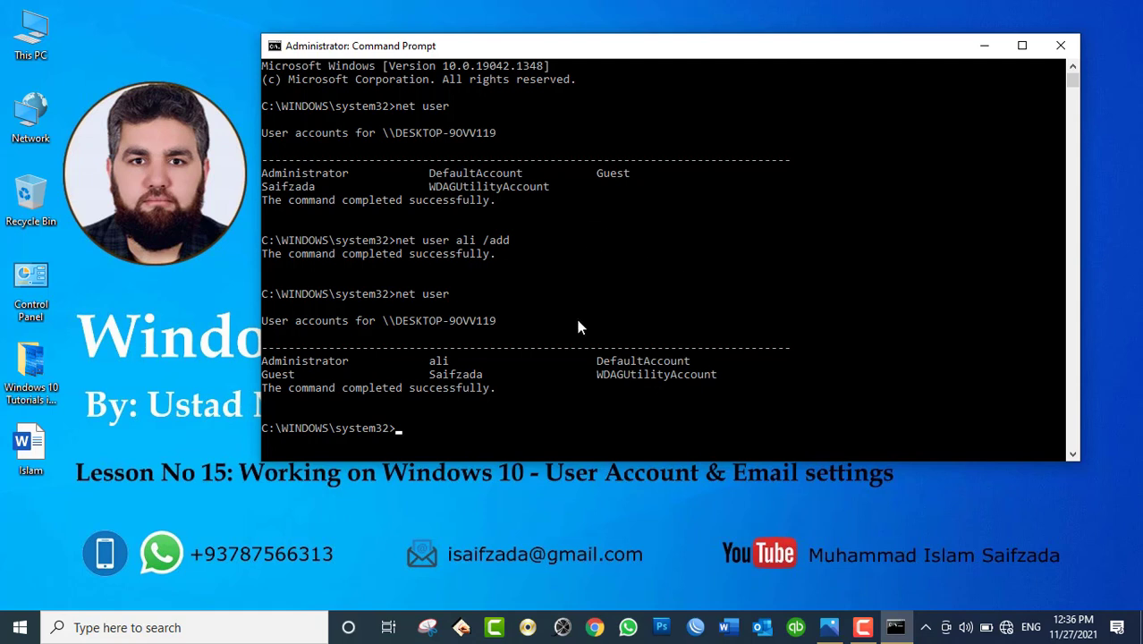
Step: Run 'net user ali *', then enter and confirm a new password for ali
type("net user ali *")
key("Return")
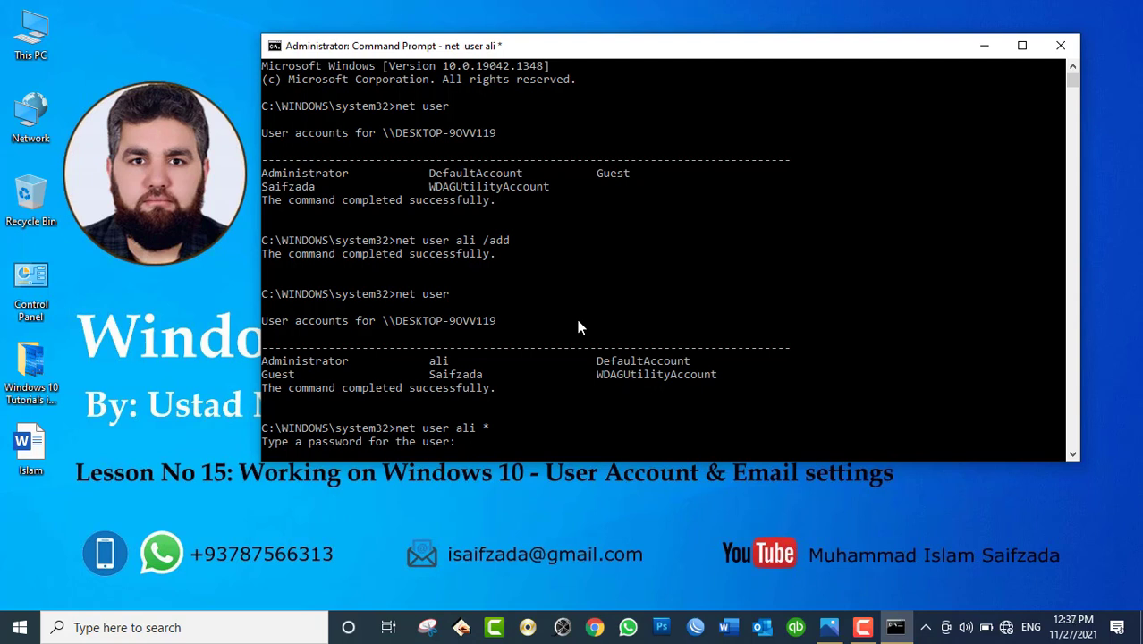
key("Return")
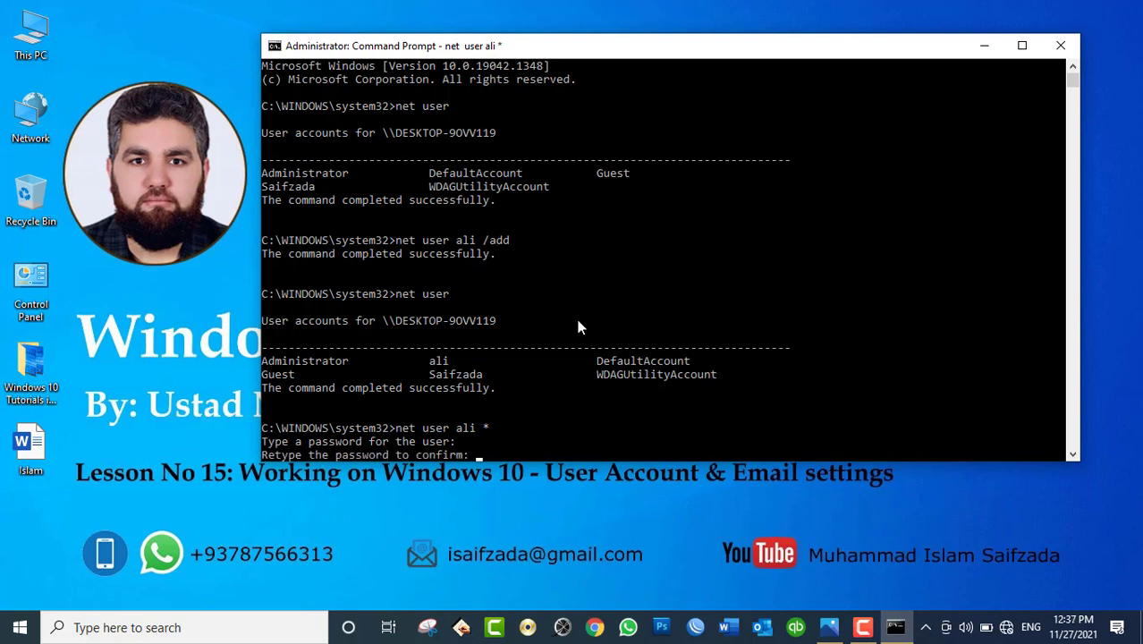
key("Return")
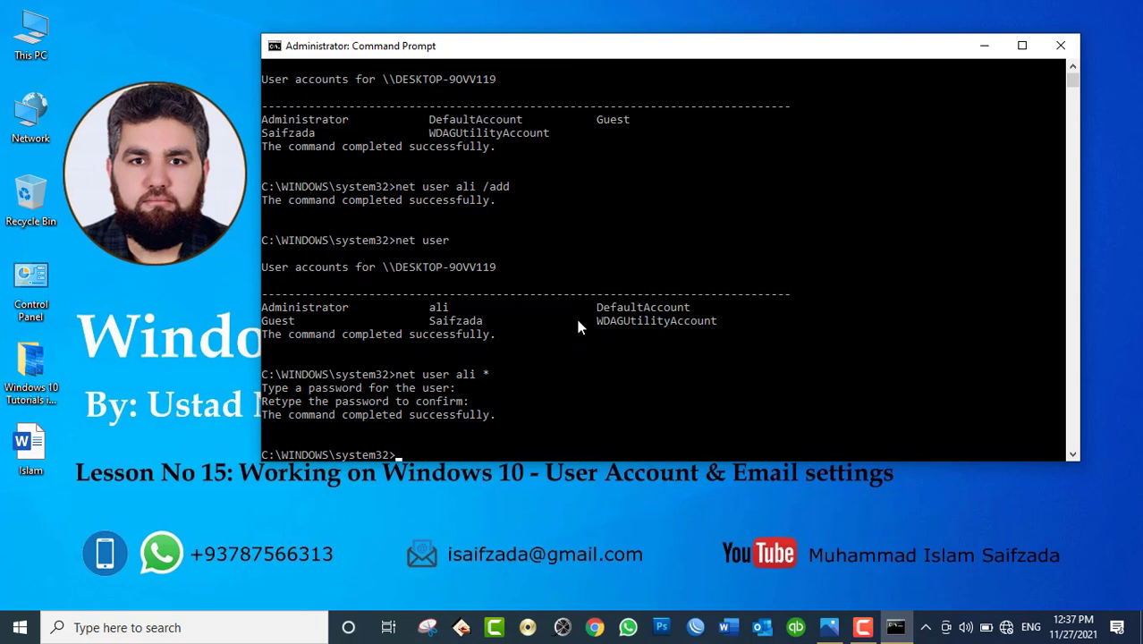
left_click(20, 627)
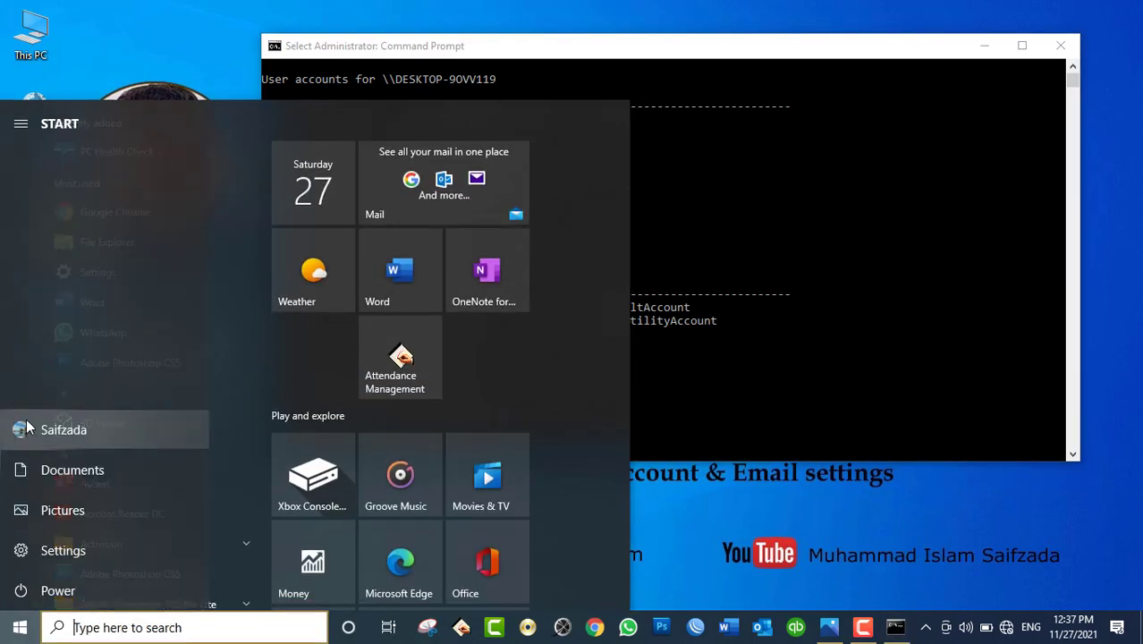
left_click(27, 429)
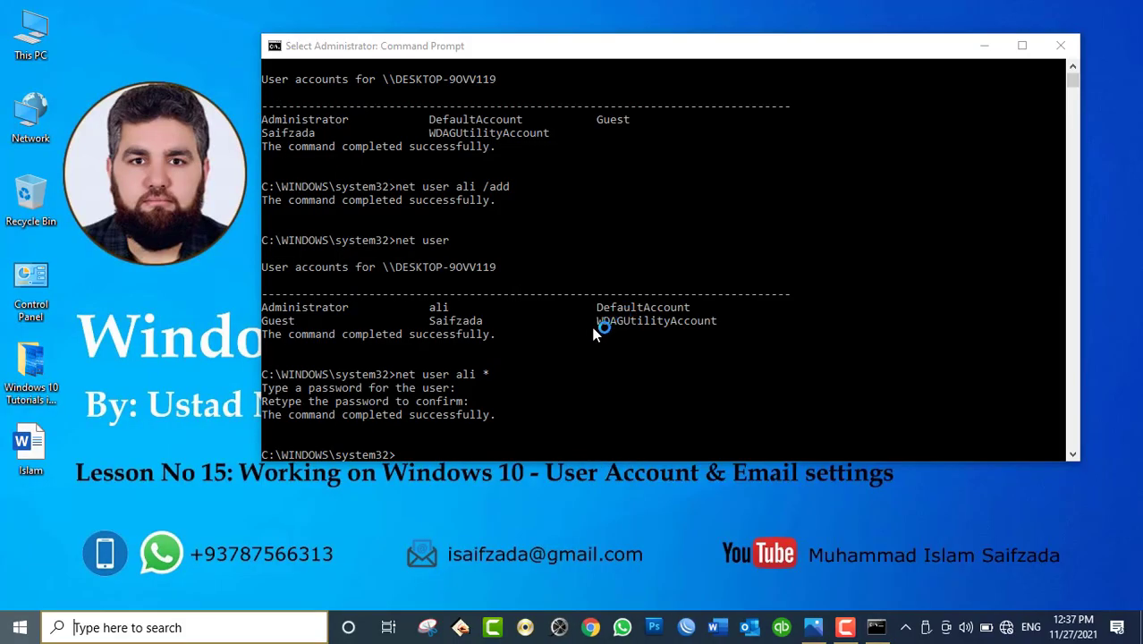
key("super")
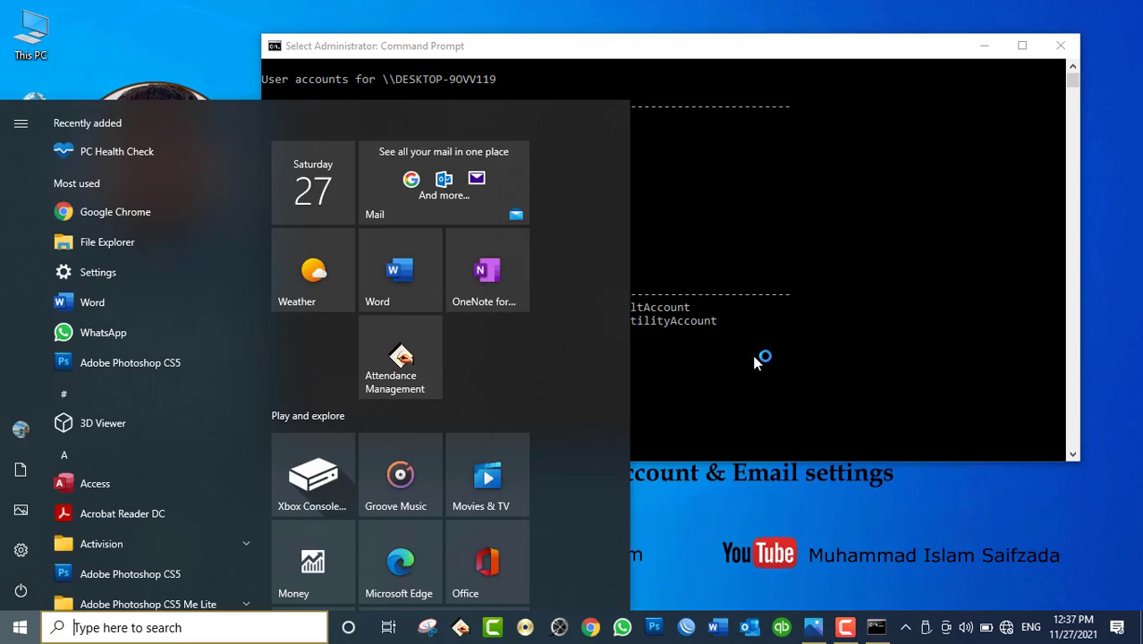
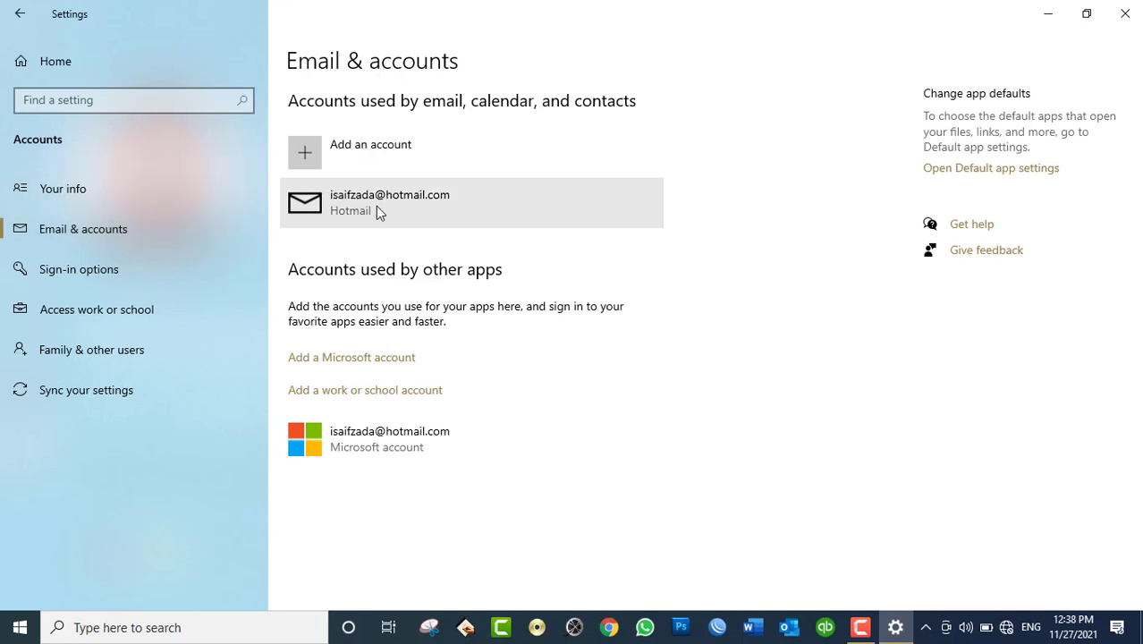
Step: Select the Hotmail account, open the Add an account dialog and move it aside
left_click(376, 205)
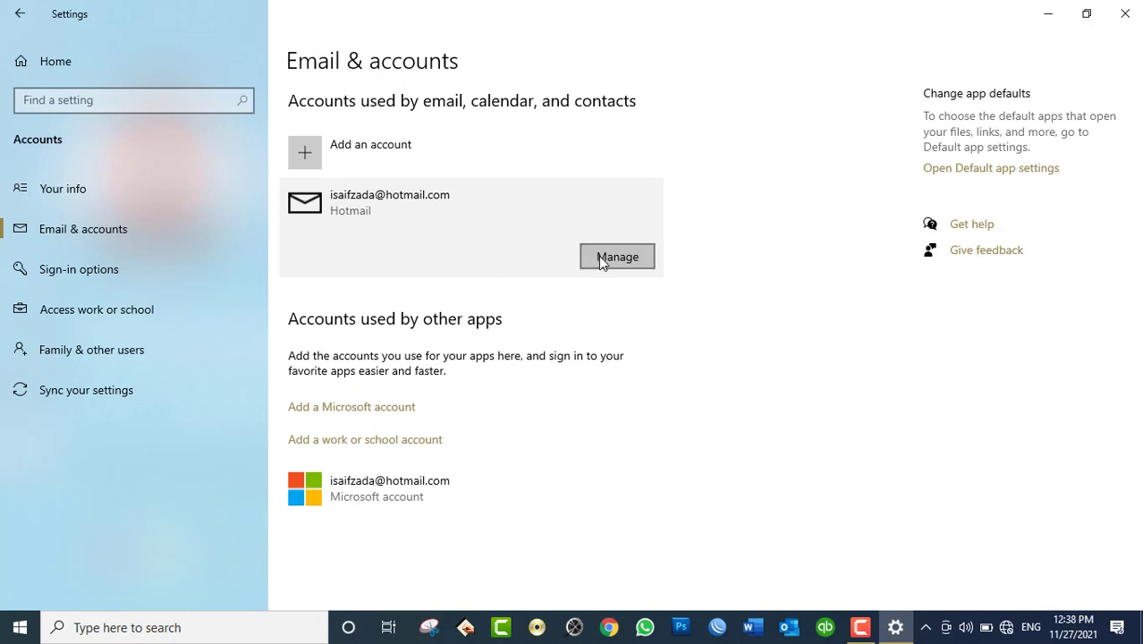
left_click(342, 147)
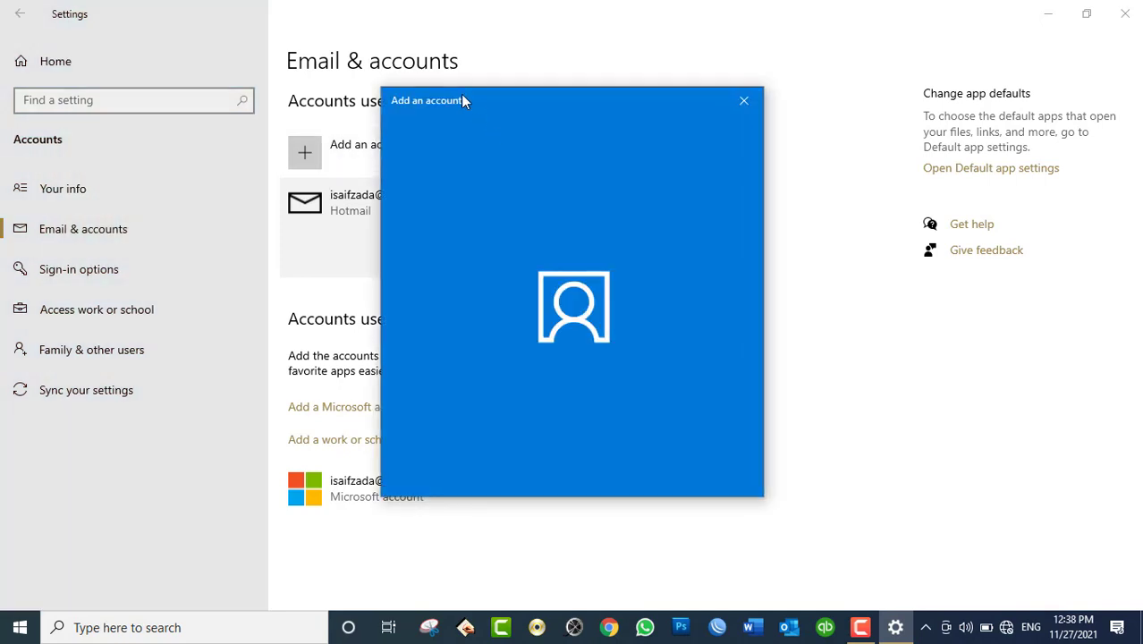
left_click_drag(518, 102, 617, 79)
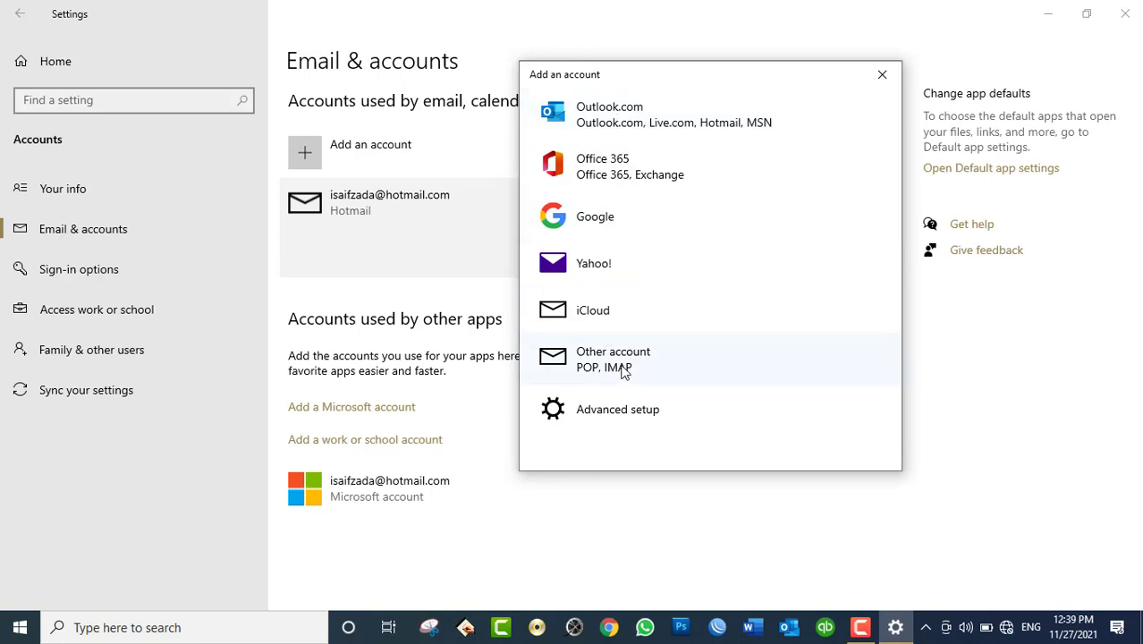
Step: Choose Other account (POP, IMAP), enter the work email address and password, and submit sign-in
left_click(624, 372)
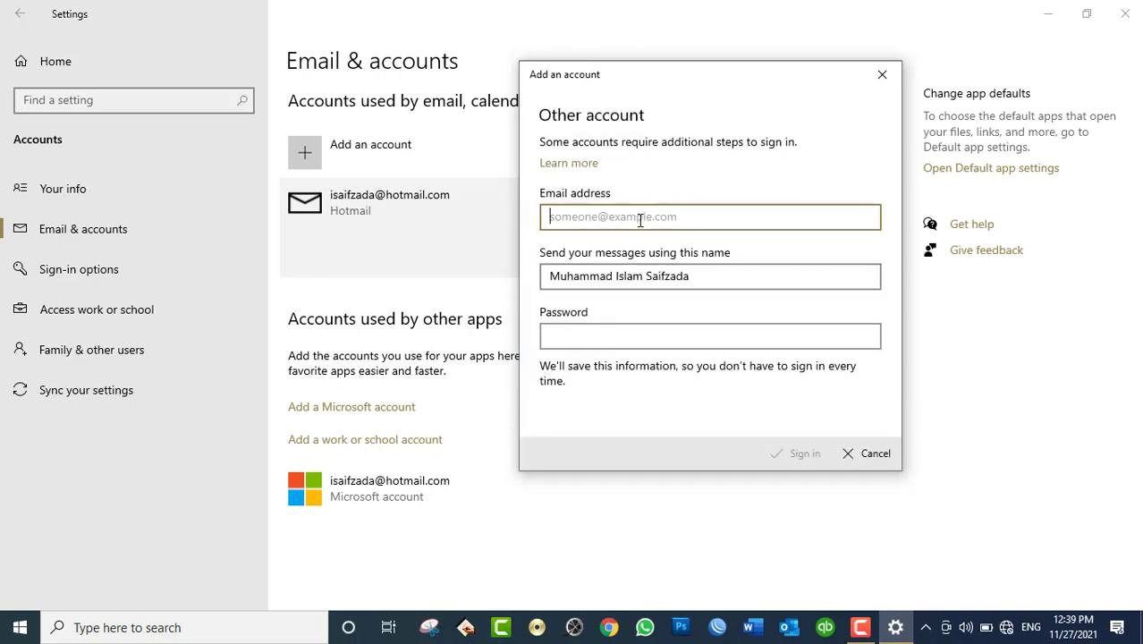
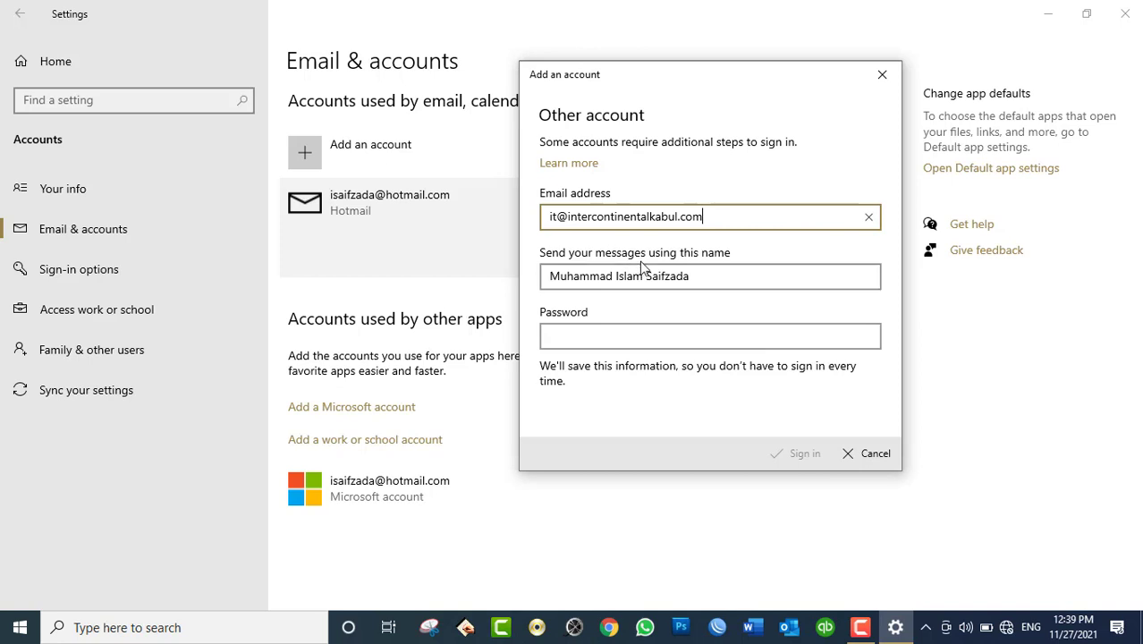
left_click_drag(690, 277, 545, 277)
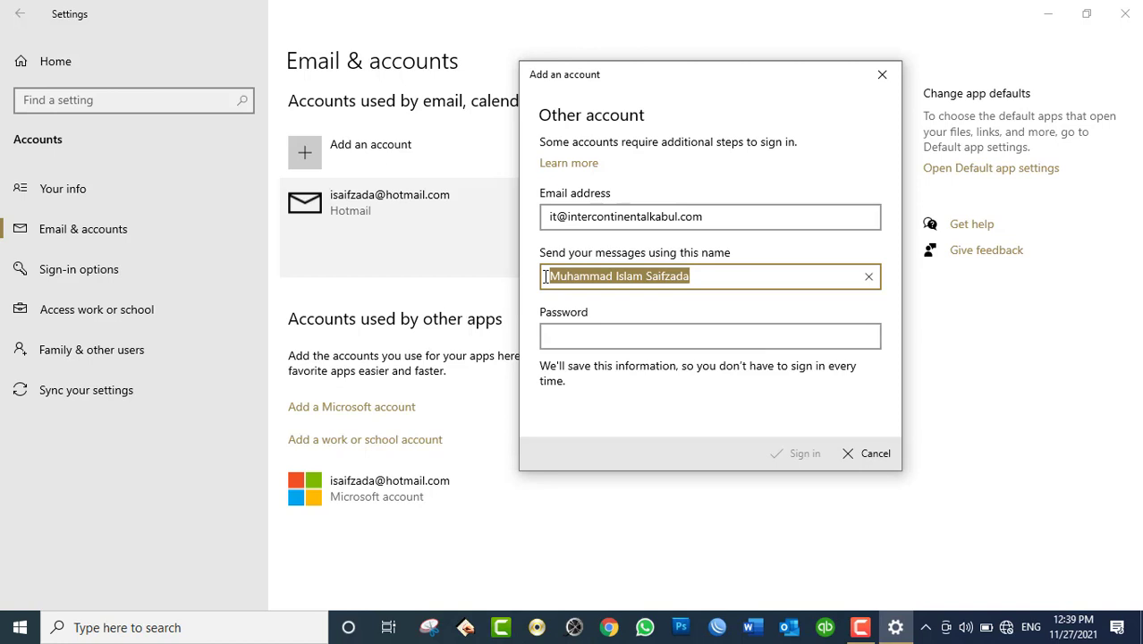
left_click(718, 334)
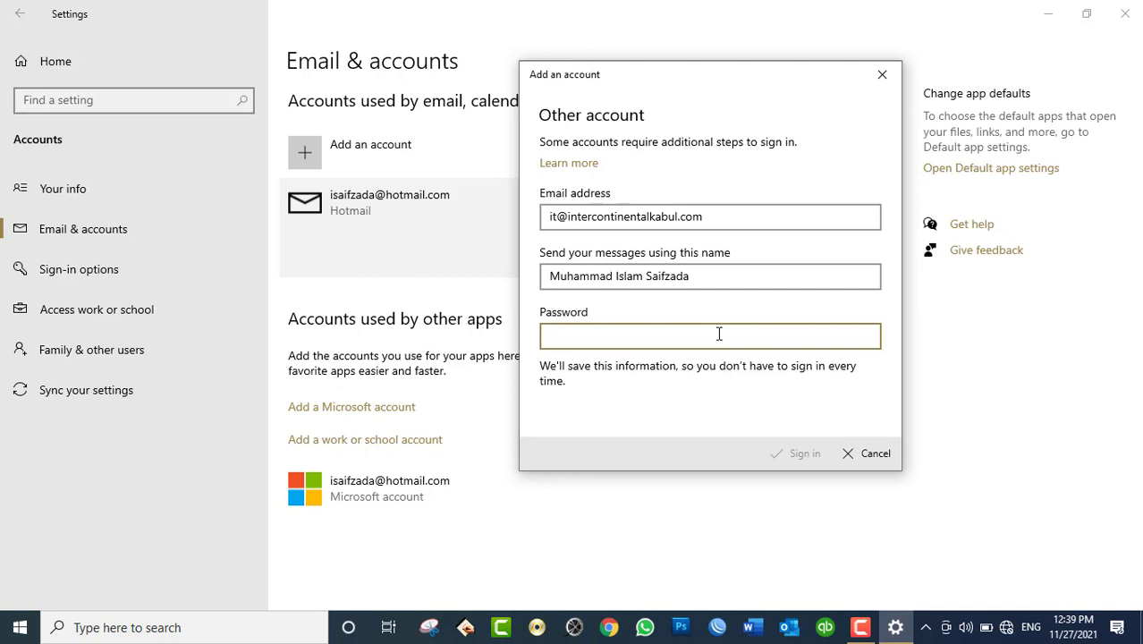
type("••••••••••••••")
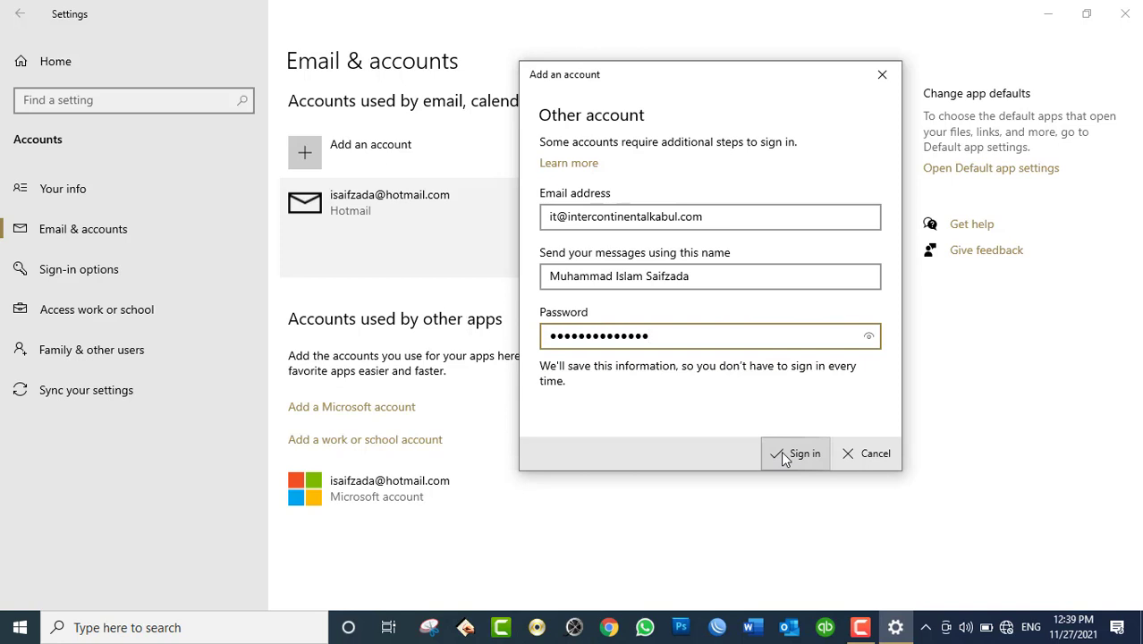
left_click(783, 456)
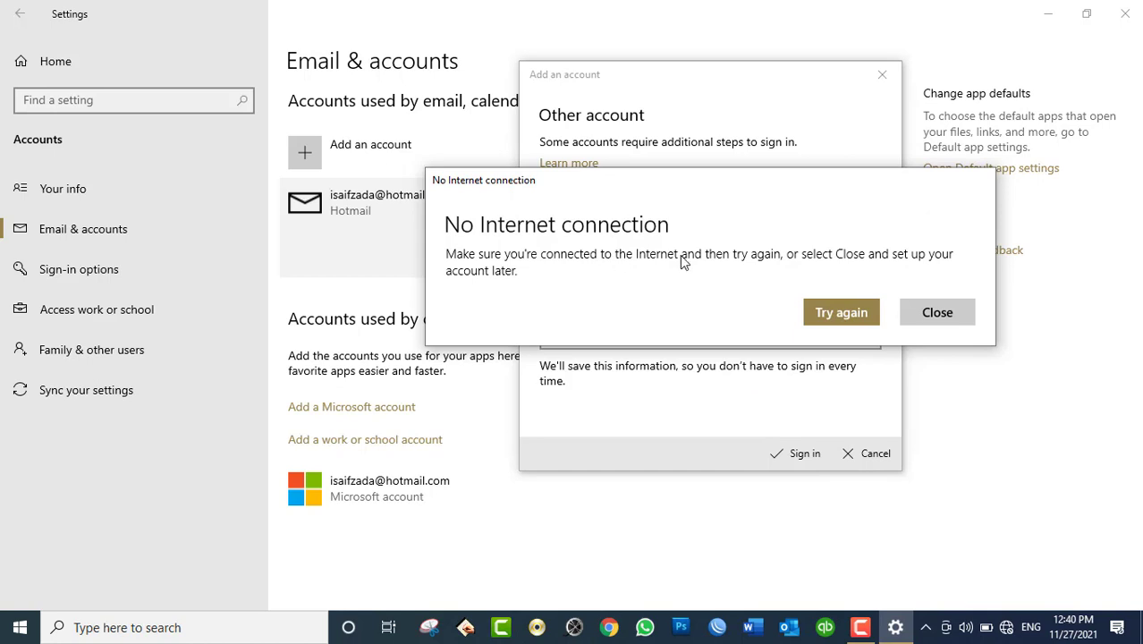
Step: Turn Wi-Fi on and connect to the HIK-LS-254 network
left_click(1011, 631)
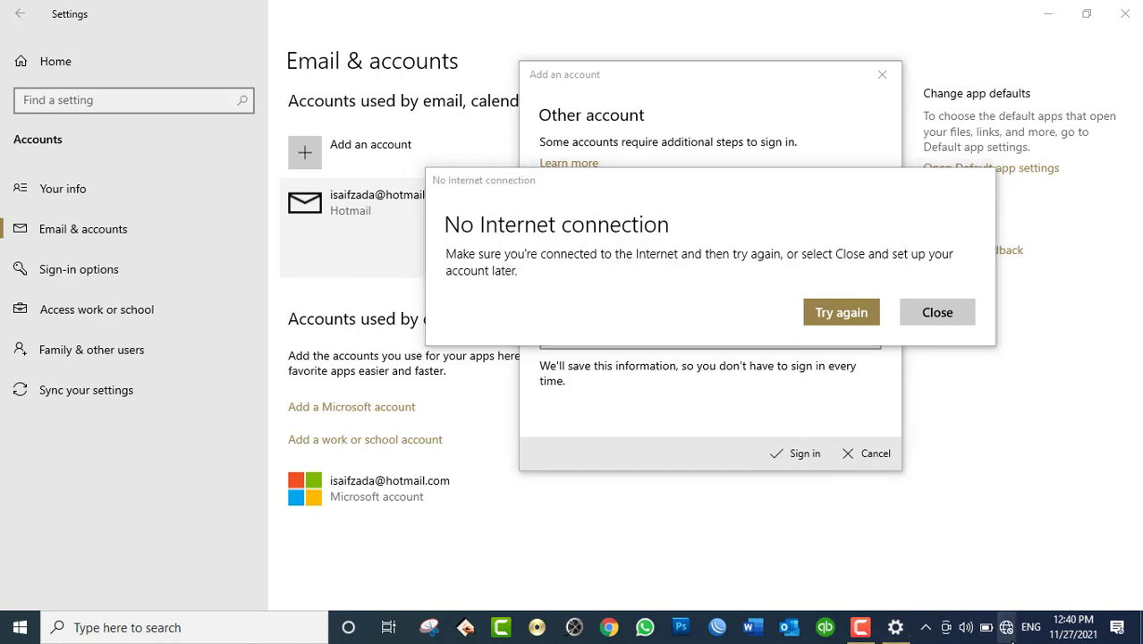
left_click(1007, 629)
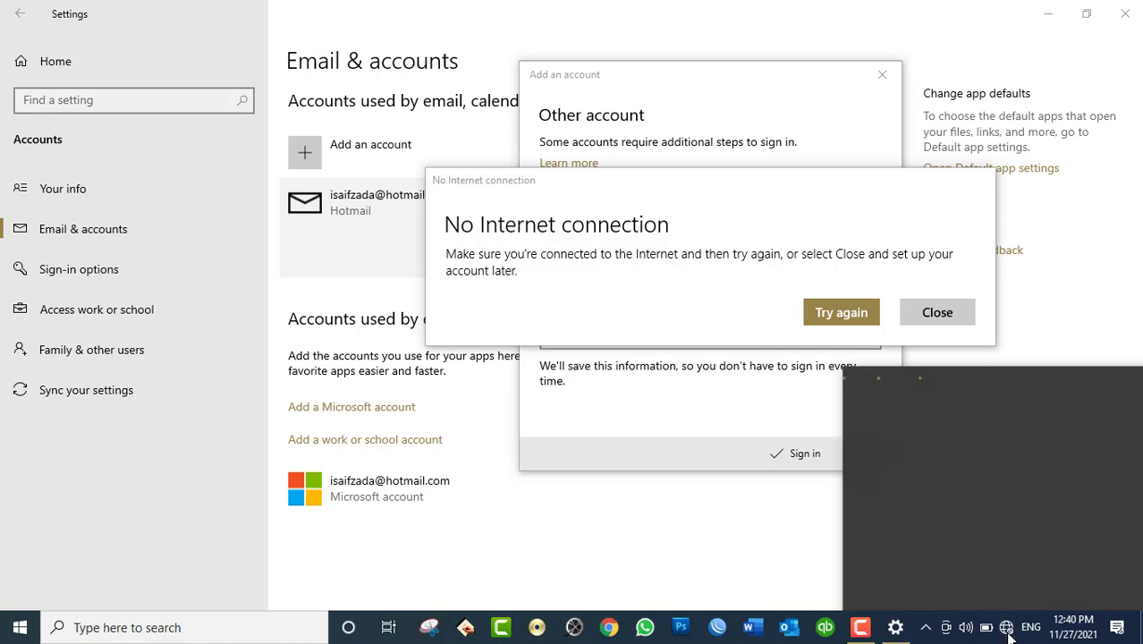
left_click(879, 597)
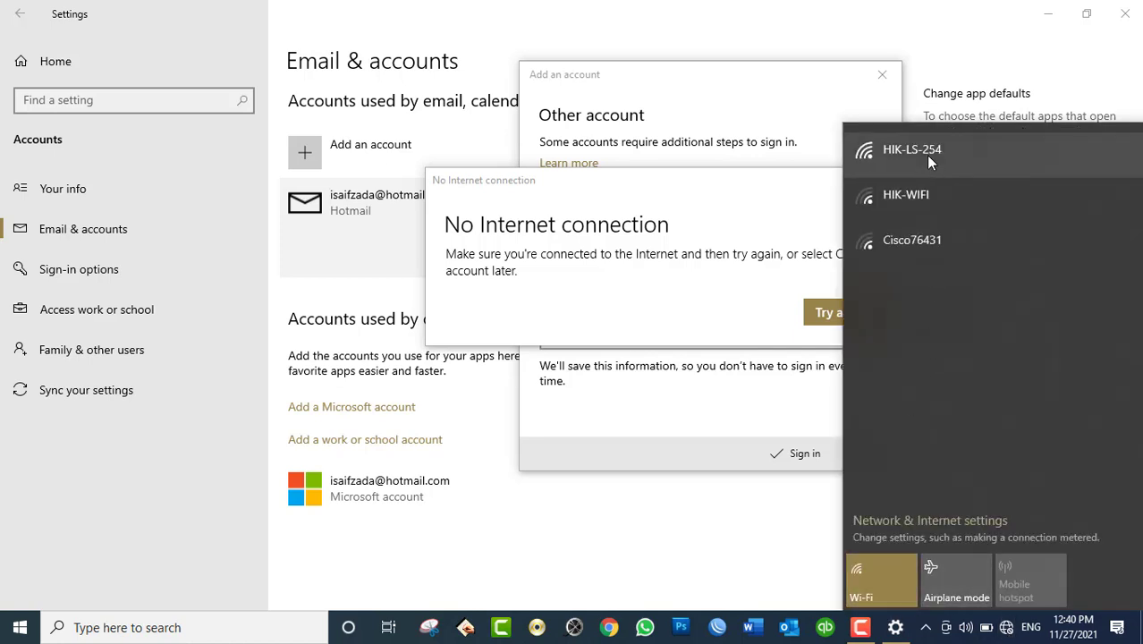
left_click(926, 154)
left_click(1043, 270)
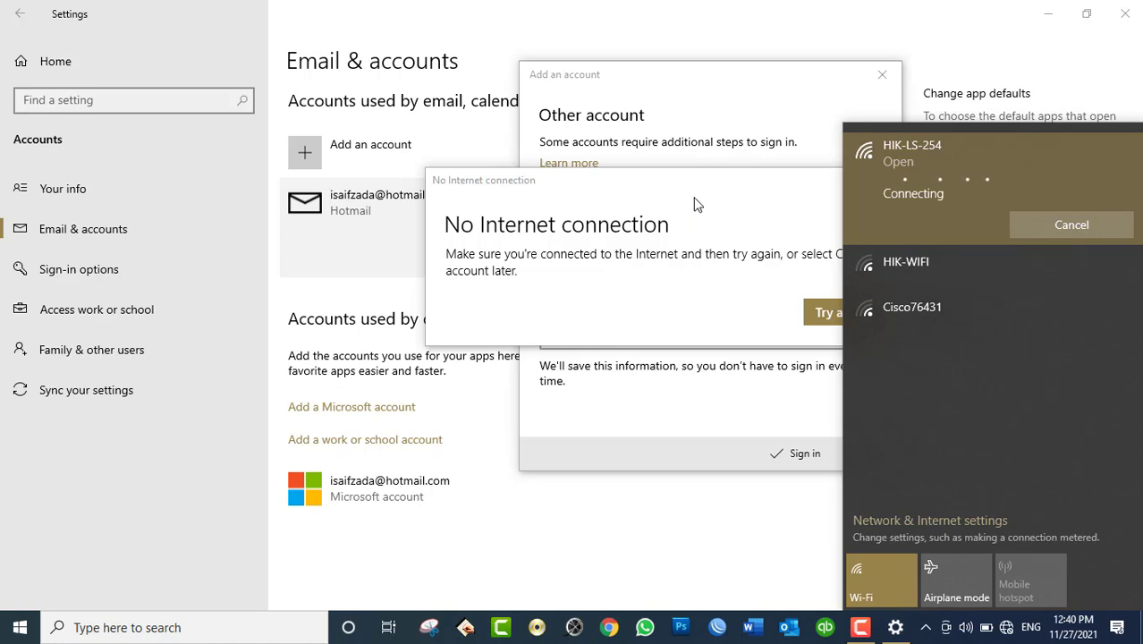
left_click(703, 204)
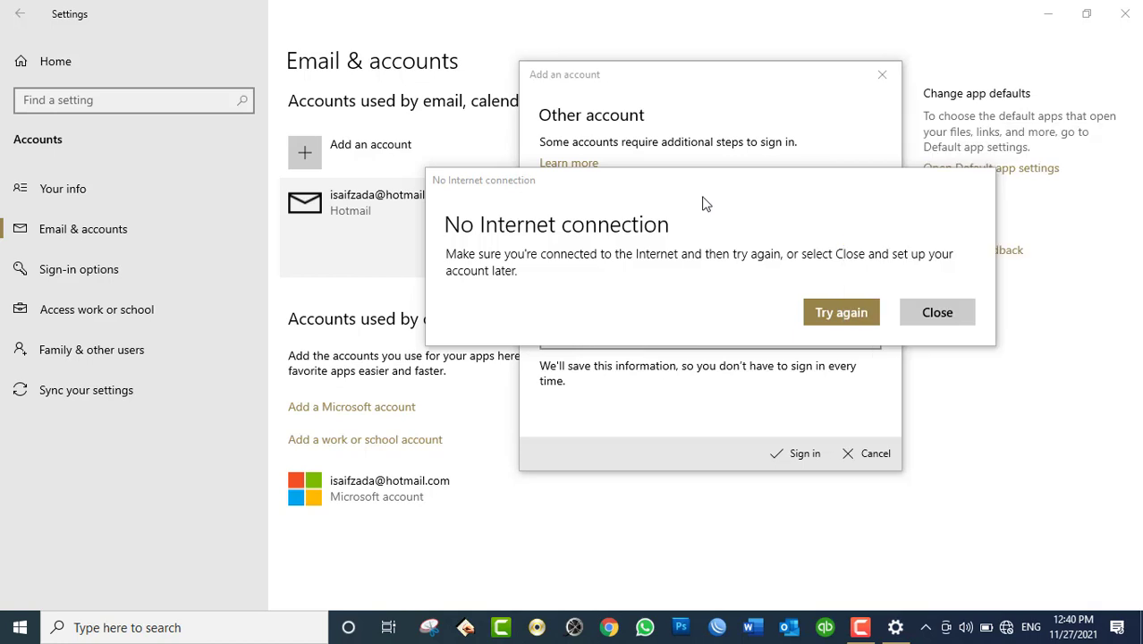
left_click(1006, 628)
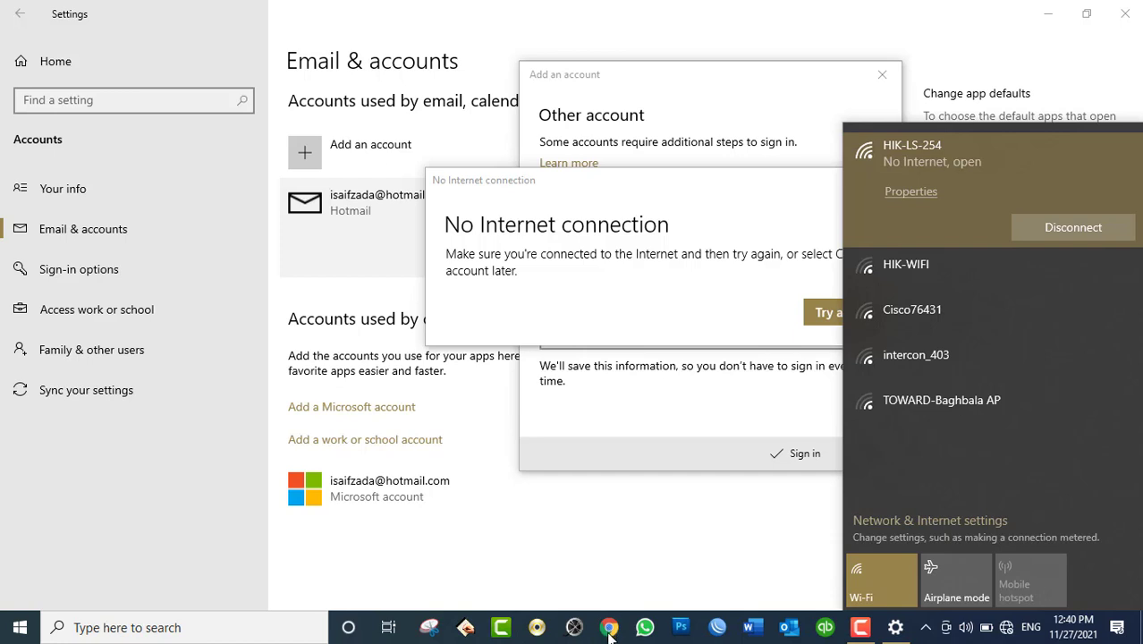
left_click(592, 595)
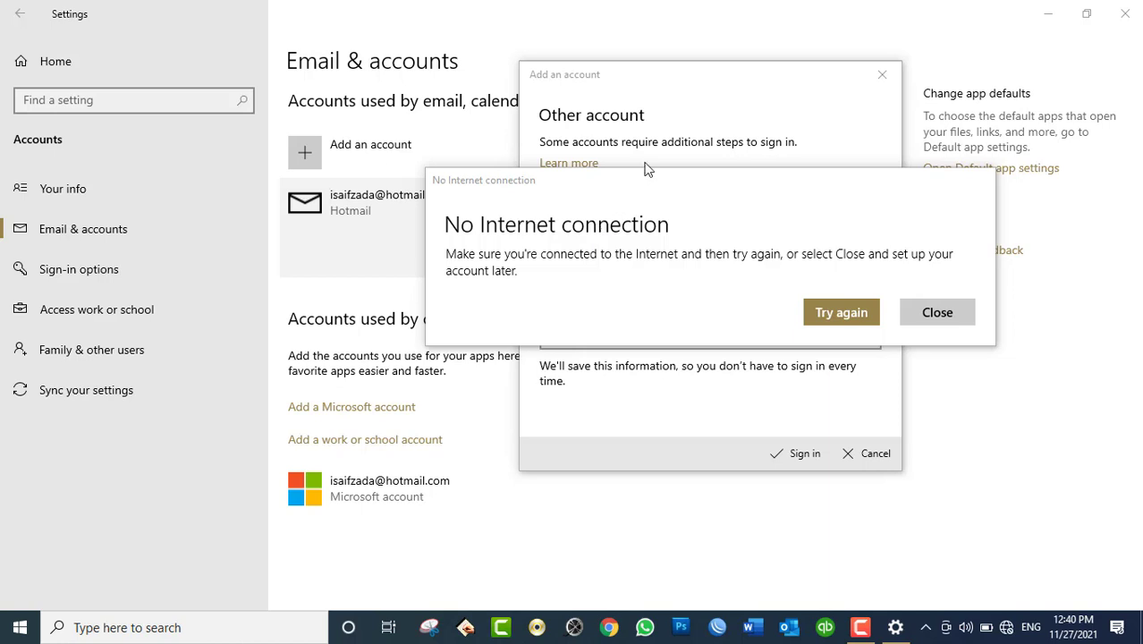
Step: Retry the account sign-in, then connect to the open HIK-WIFI network and return to the form
left_click(819, 311)
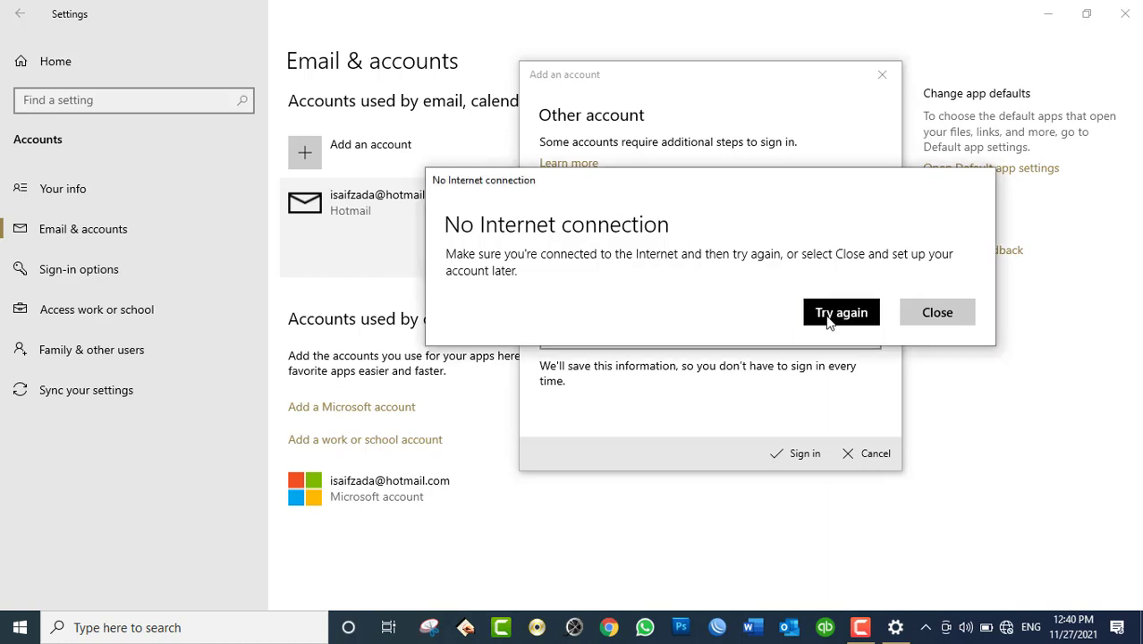
left_click(794, 454)
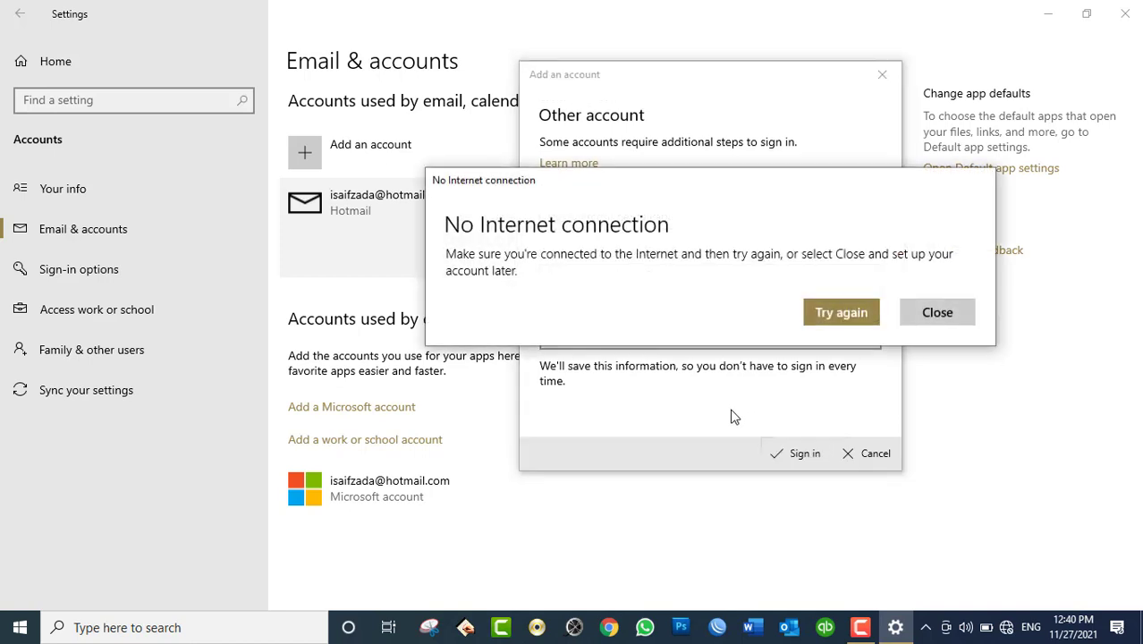
left_click(1006, 627)
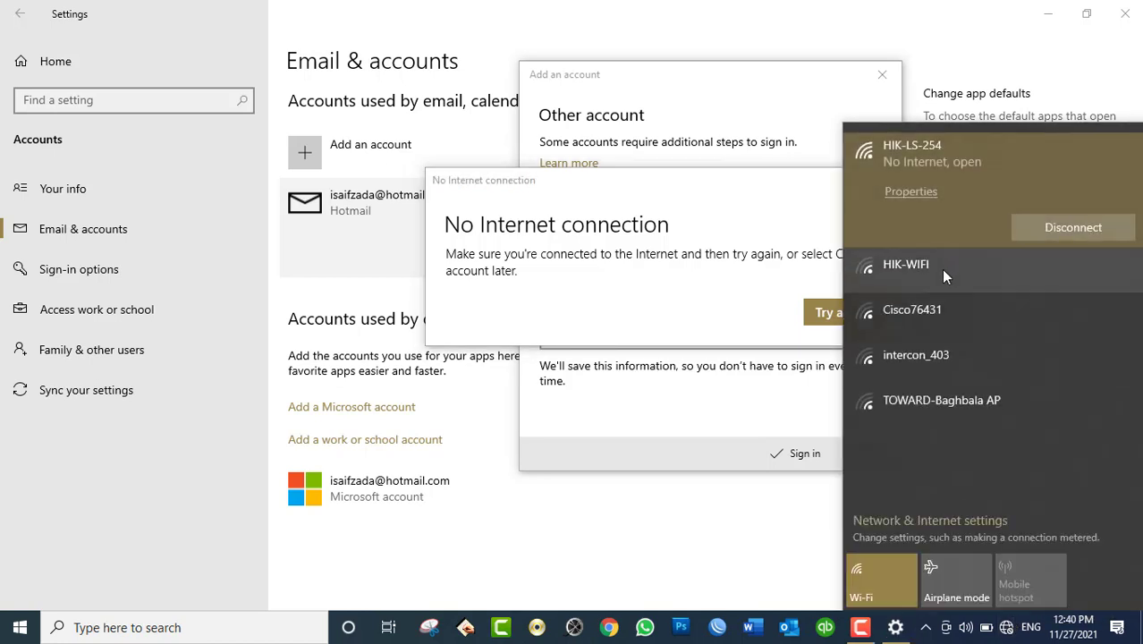
left_click(940, 267)
left_click(1056, 311)
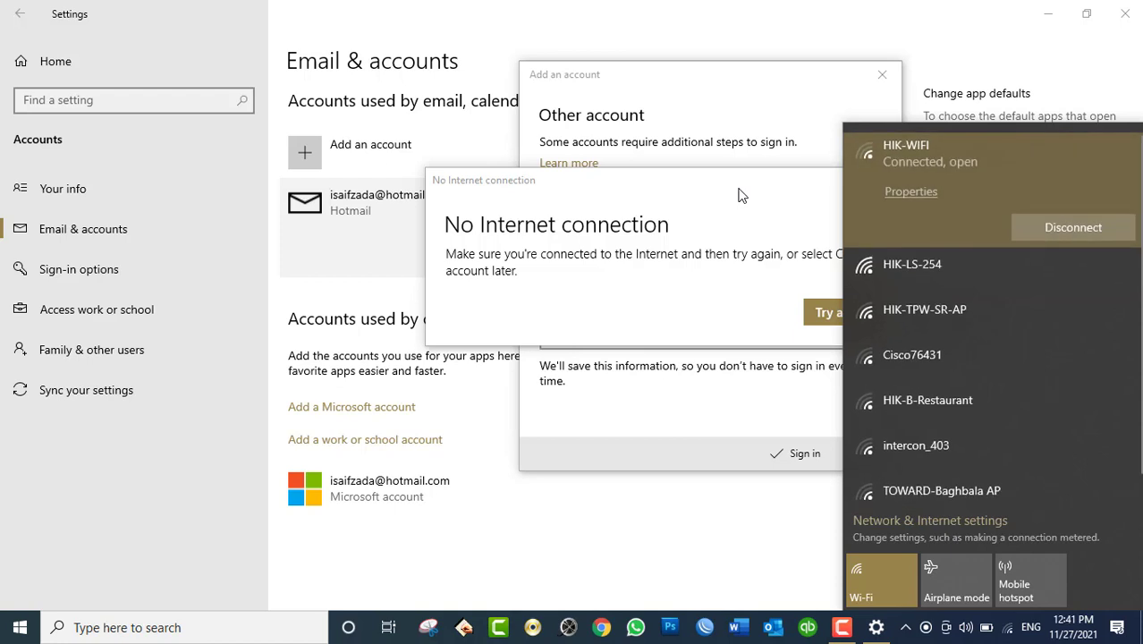
left_click(715, 228)
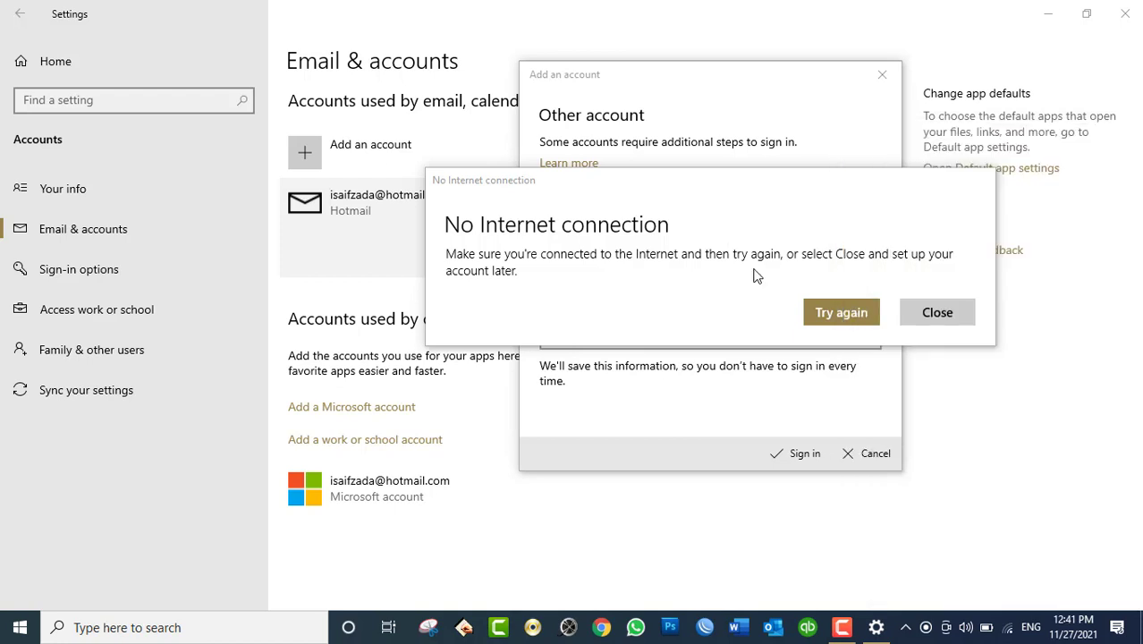
left_click(848, 319)
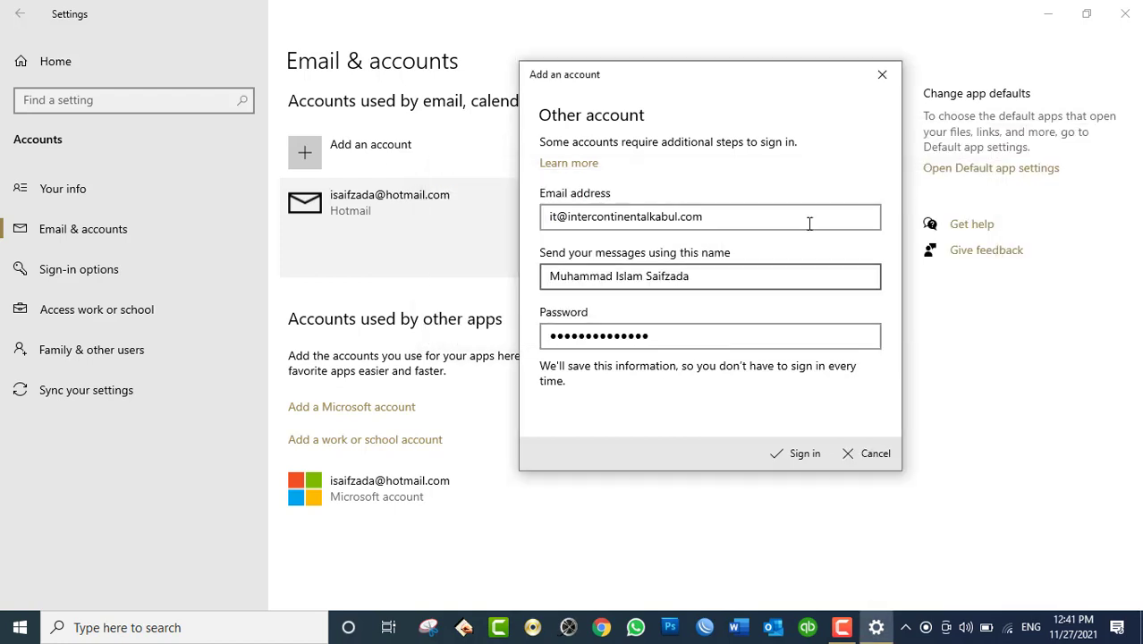
Step: Sign in, finish the setup with Done, and select the new Intercontinentalkabul account
left_click(807, 457)
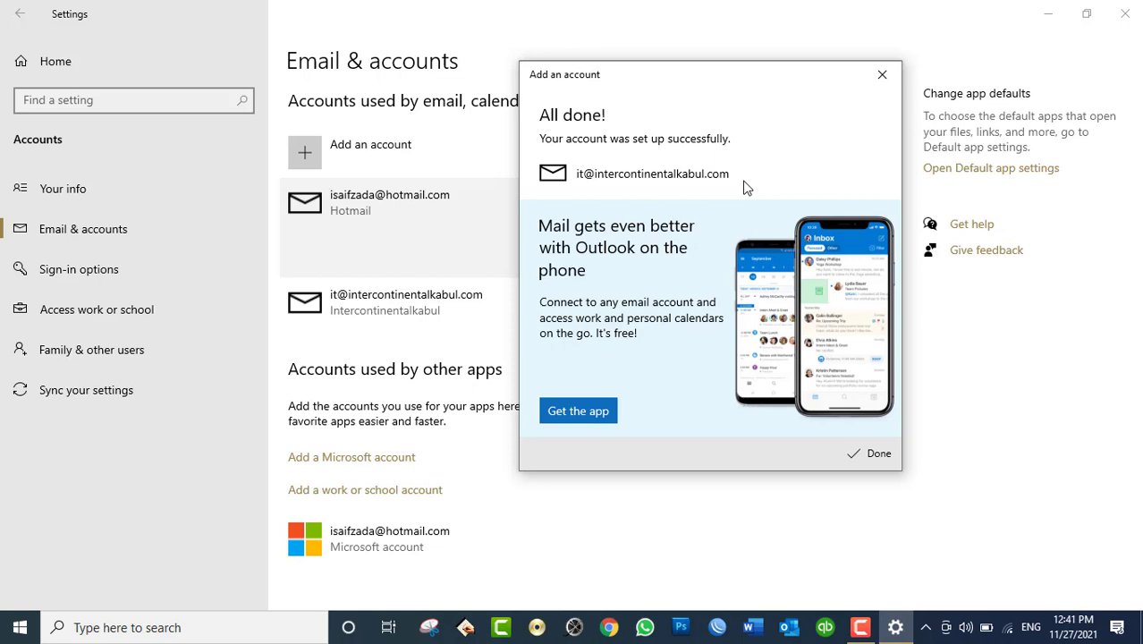
left_click(874, 454)
left_click(483, 308)
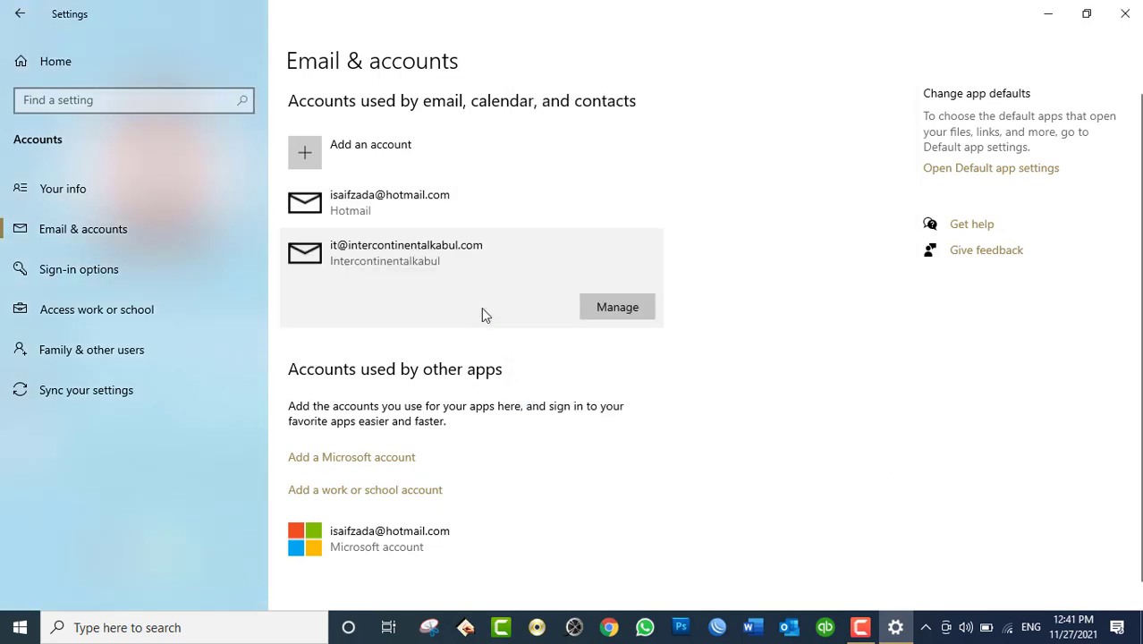
Step: Delete the Intercontinentalkabul account through Manage, then select the Hotmail account
left_click(608, 315)
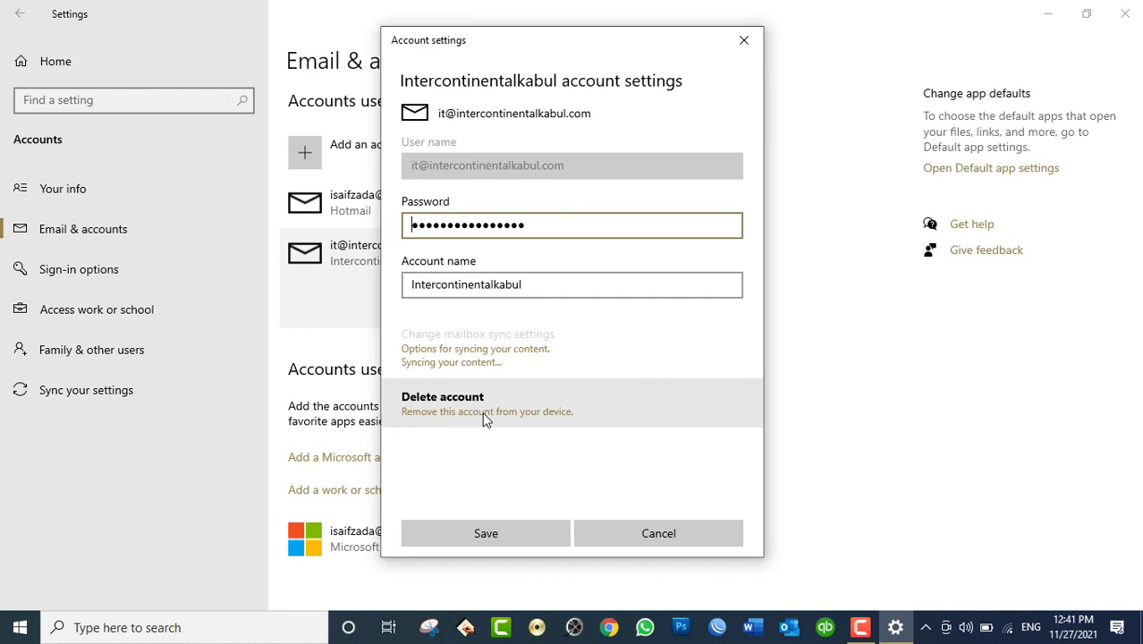
left_click(486, 417)
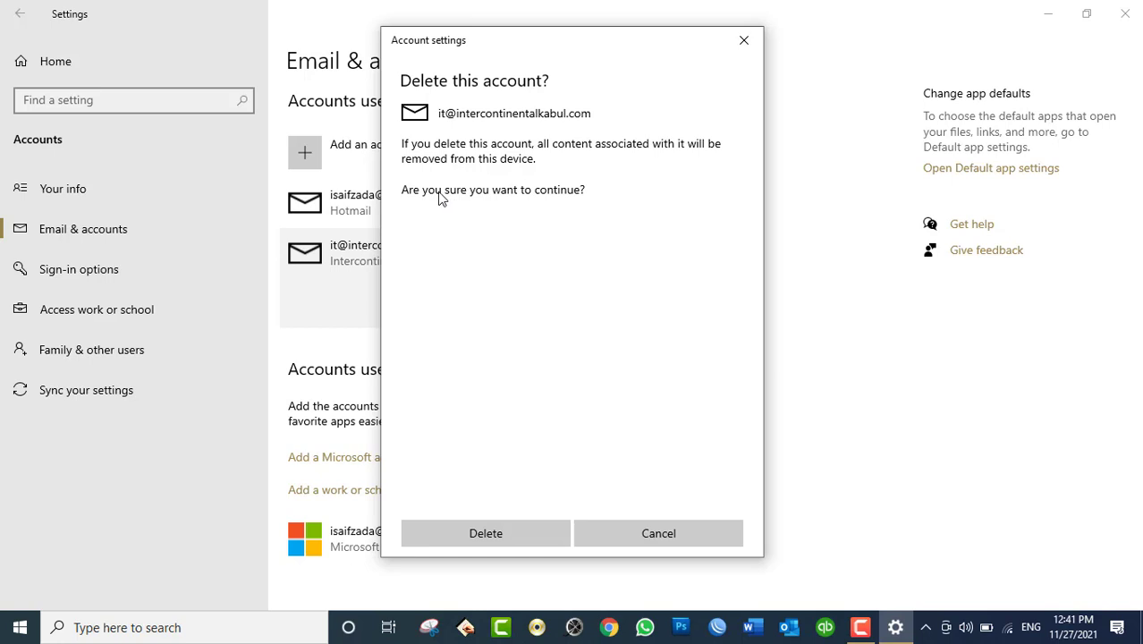
left_click(502, 534)
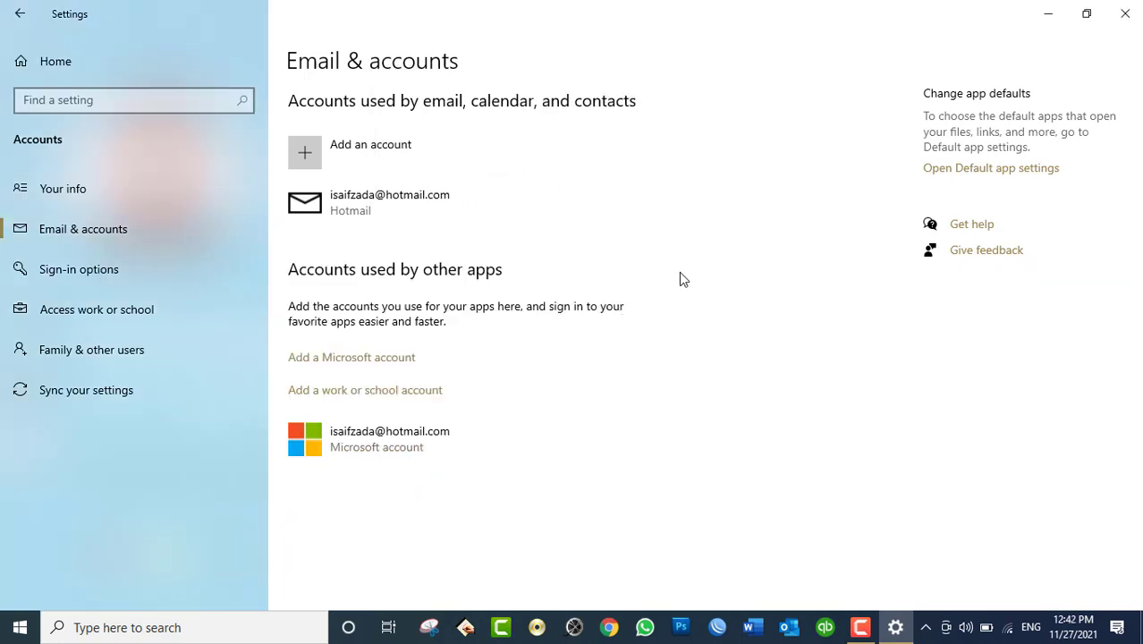
left_click(459, 212)
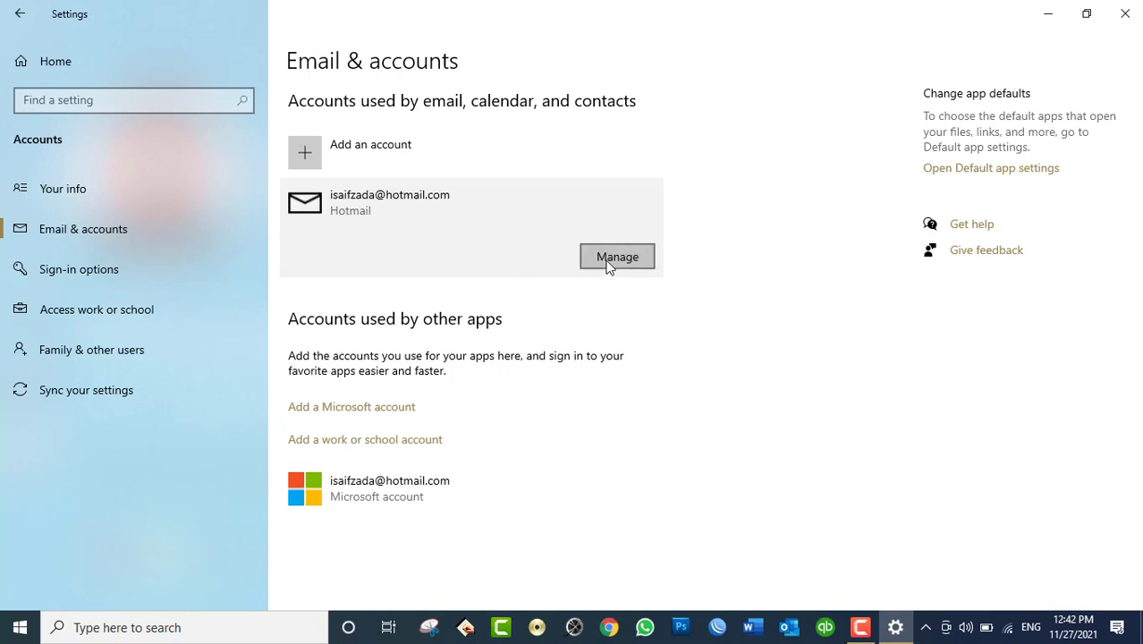
Step: Delete the Hotmail account from this device through Manage and dismiss the confirmation
left_click(608, 265)
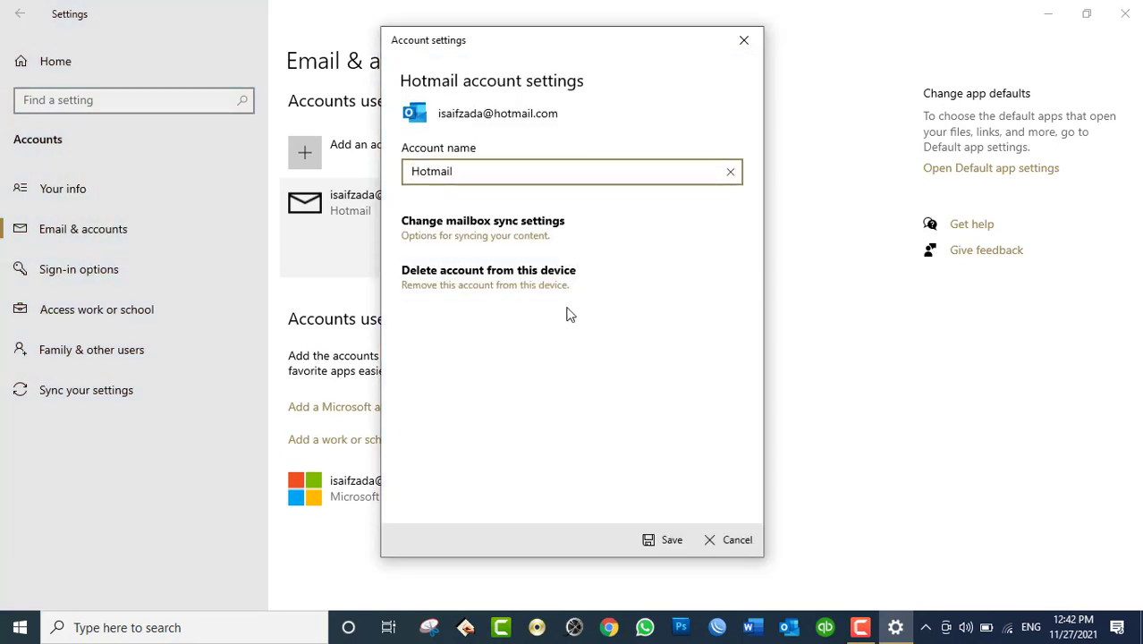
left_click(481, 283)
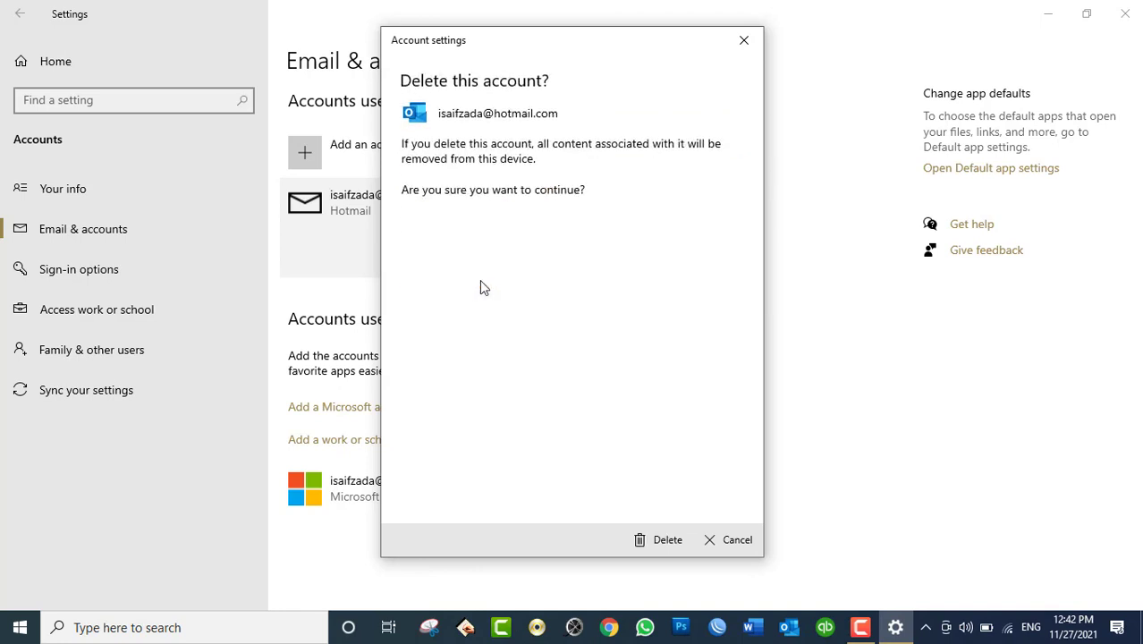
left_click(652, 541)
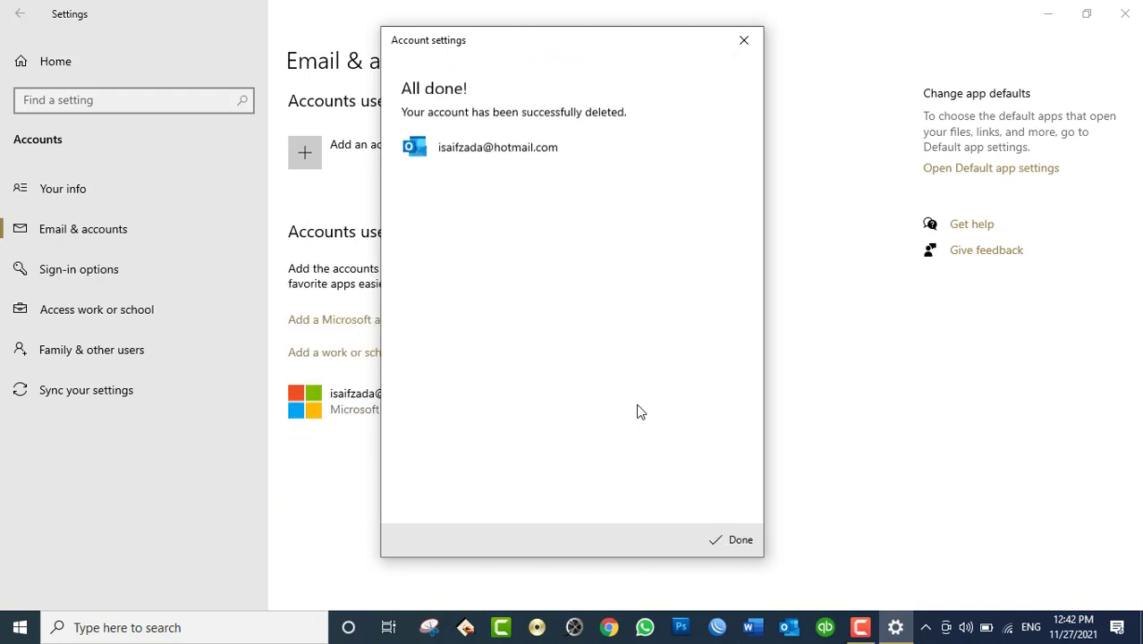
left_click(727, 542)
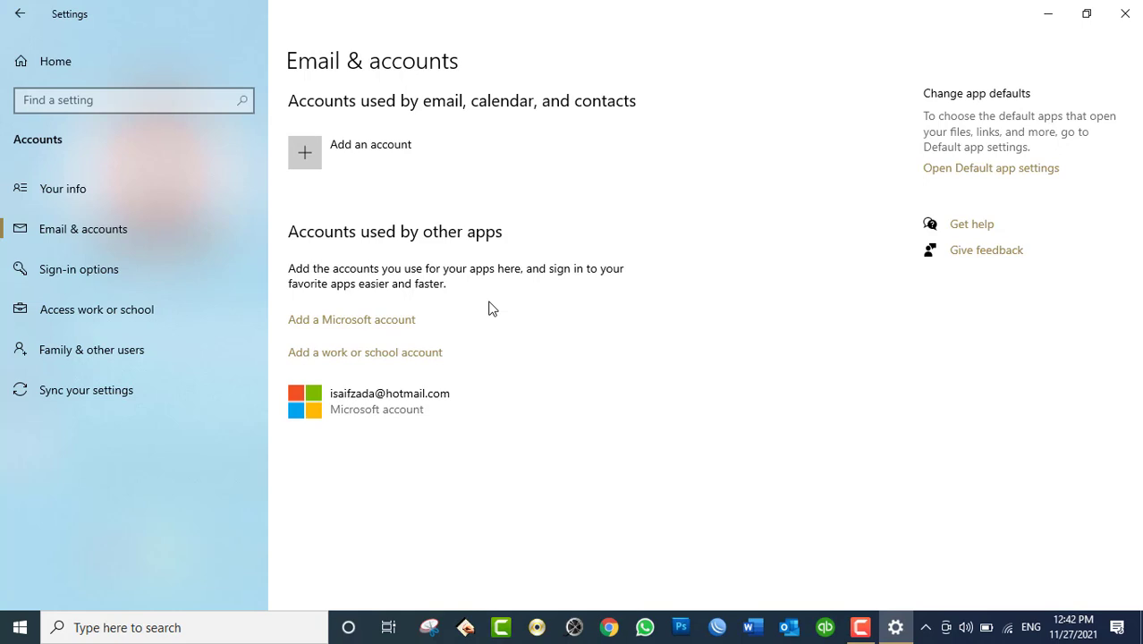
Step: Search for 'email' from the Start menu and launch the Mail app
key("super")
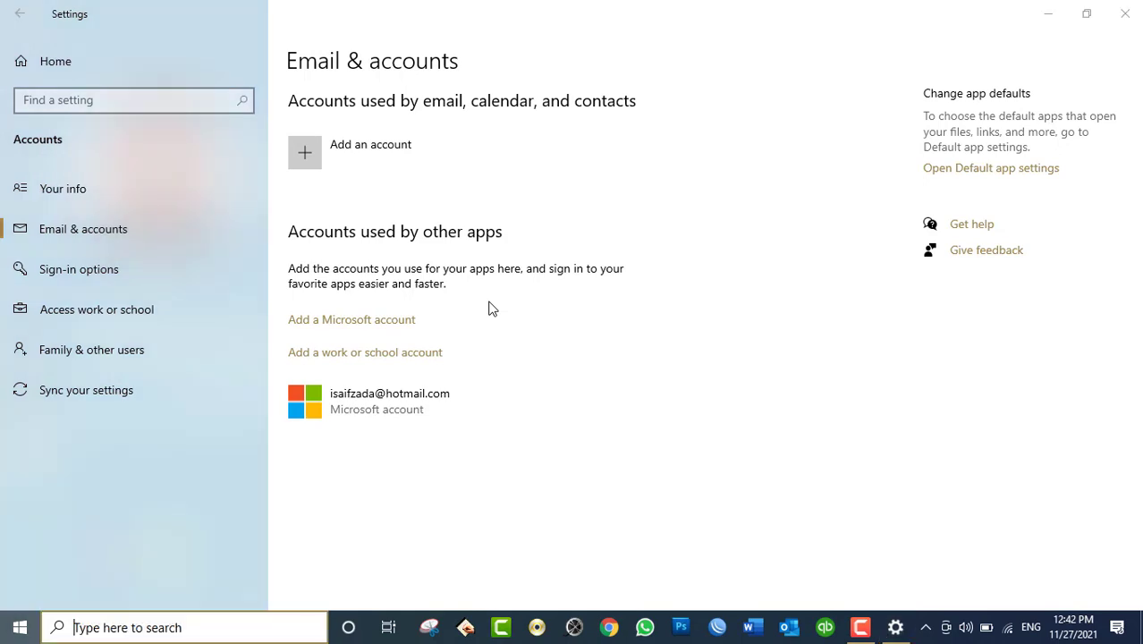
type("em")
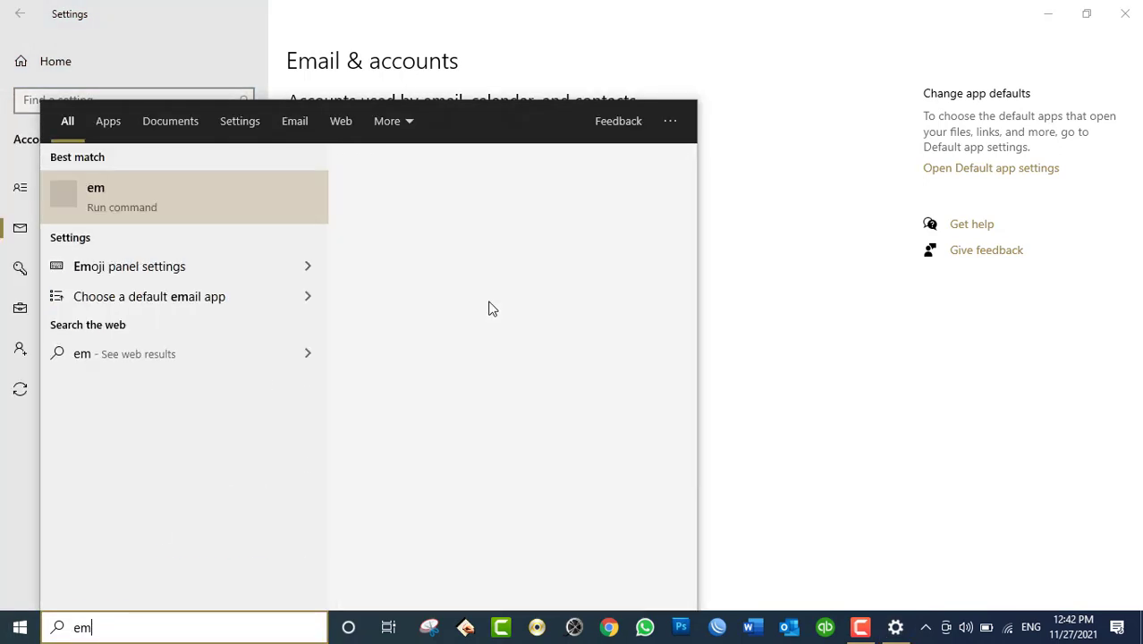
type("ail")
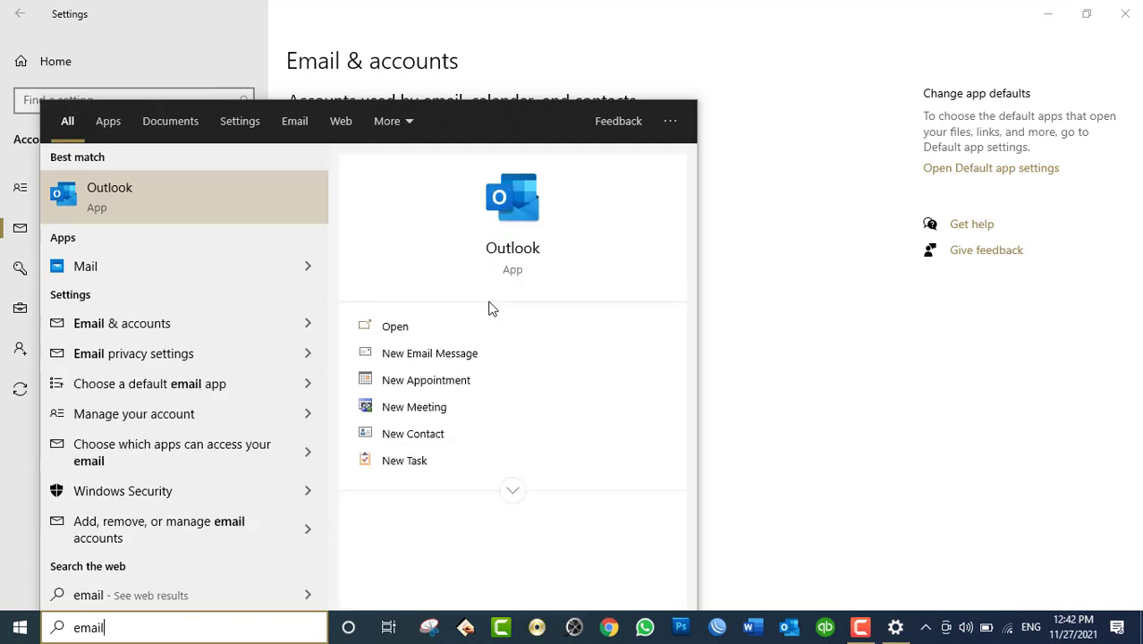
key("Down")
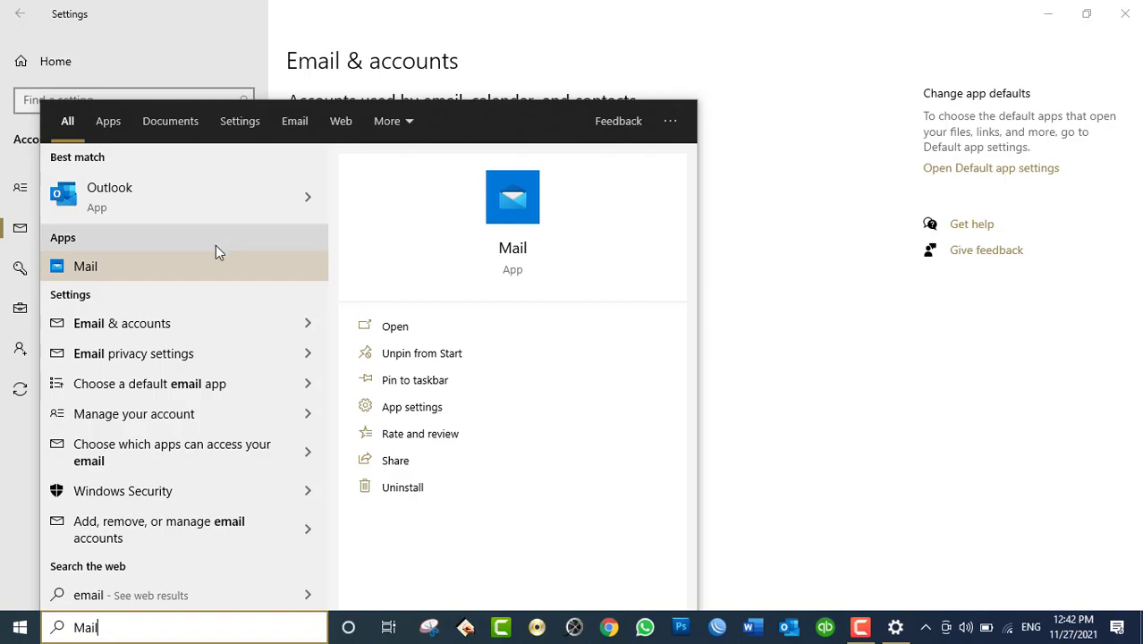
left_click(173, 265)
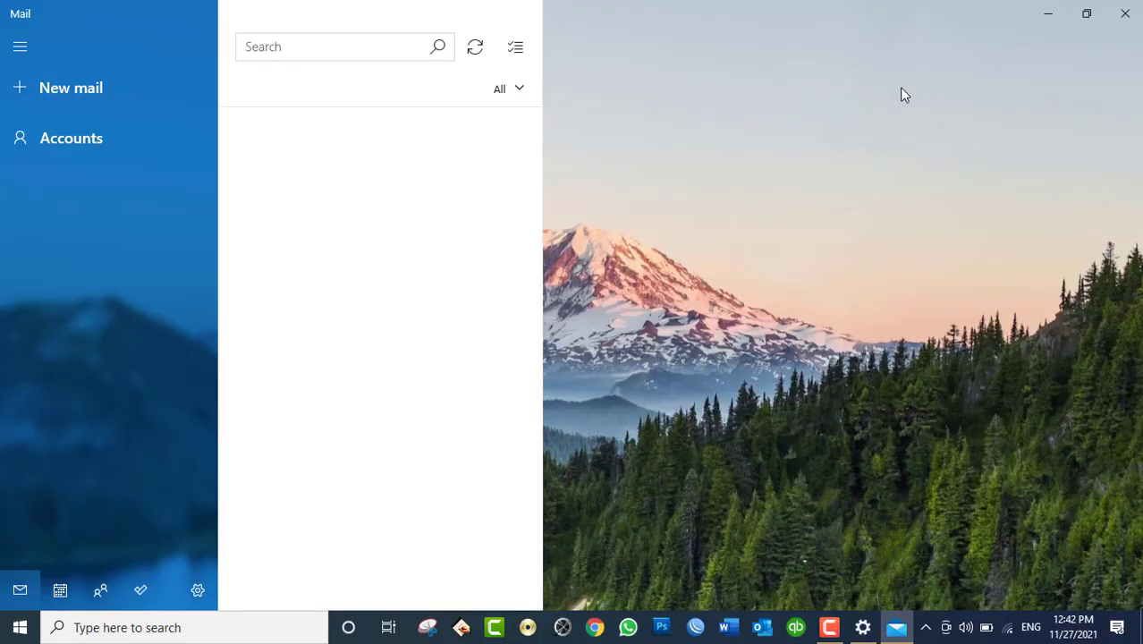
Step: Close Mail and re-add the suggested Outlook.com (Hotmail) account through Add an account
left_click(1125, 13)
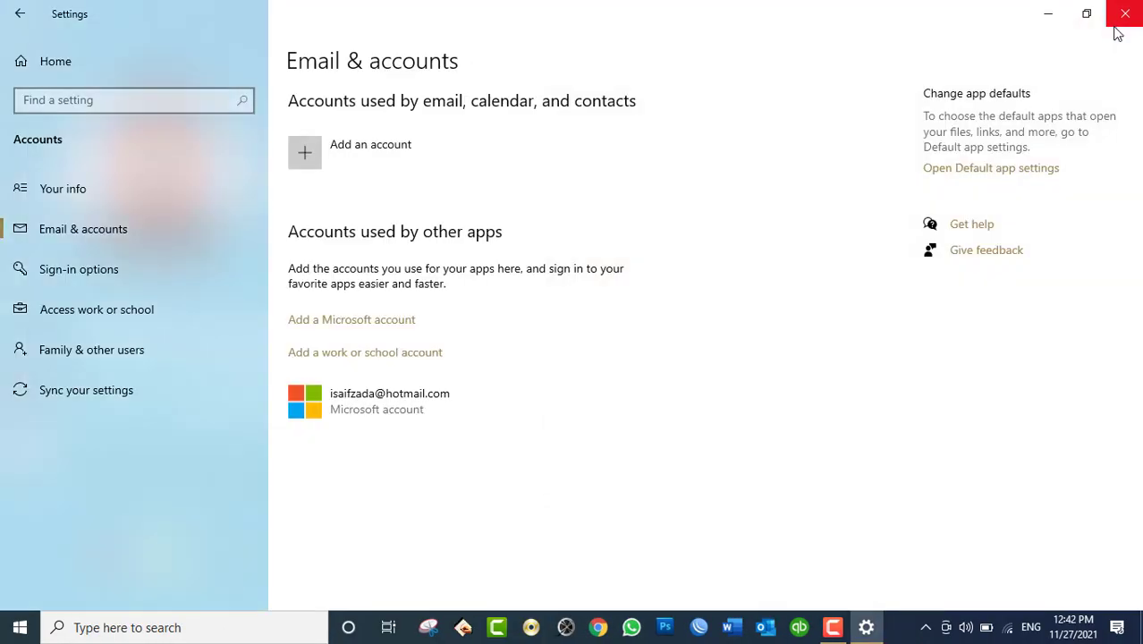
left_click(310, 153)
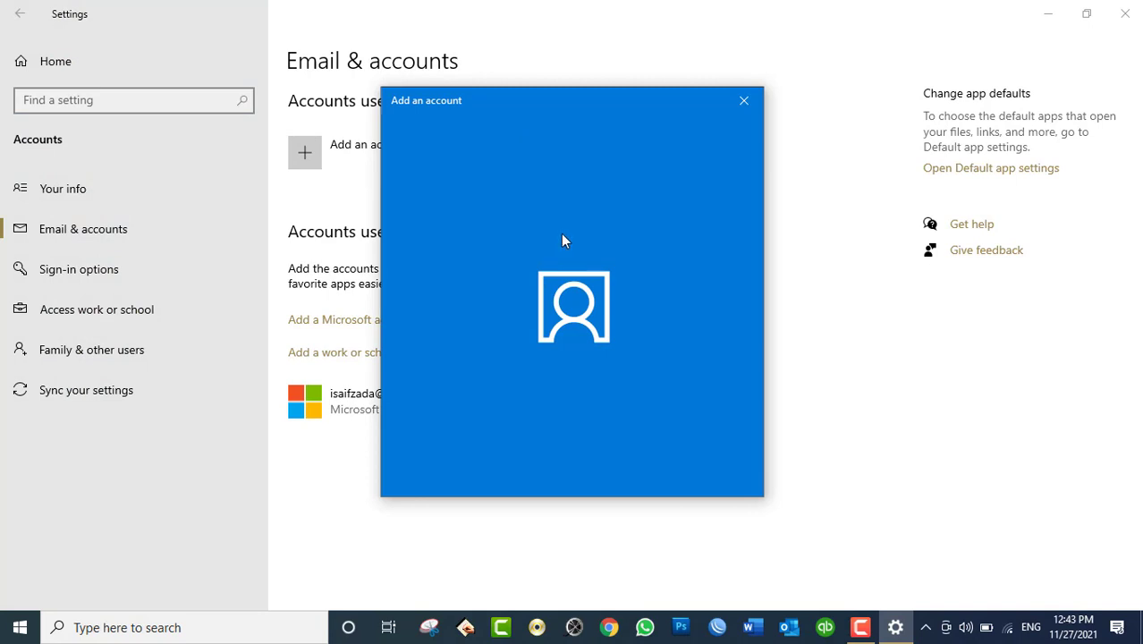
left_click_drag(523, 103, 776, 145)
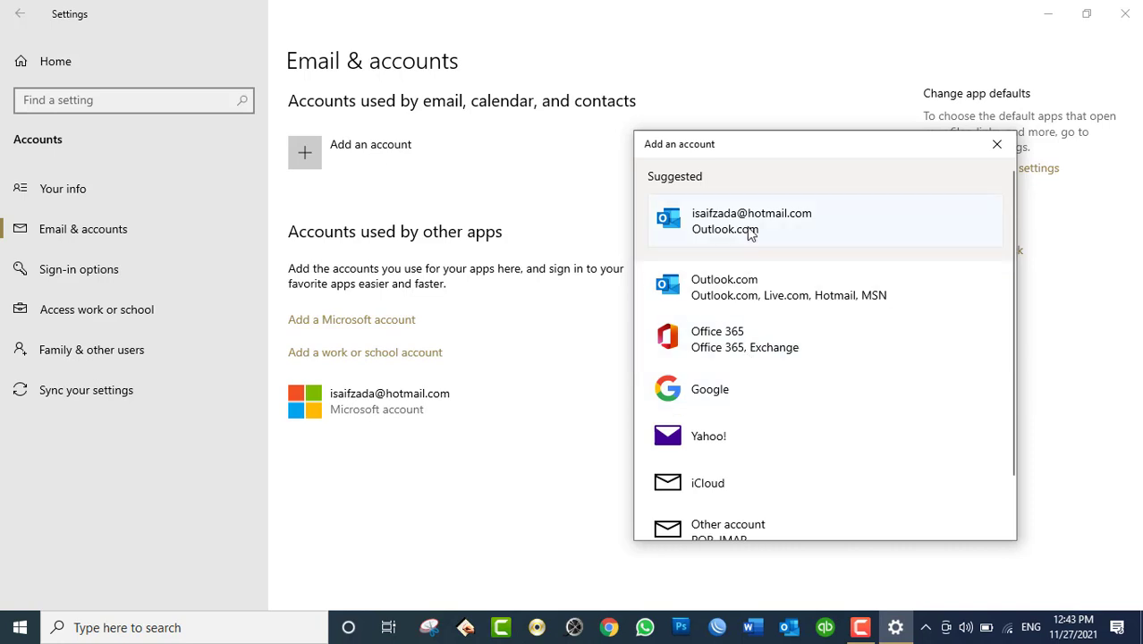
left_click(747, 226)
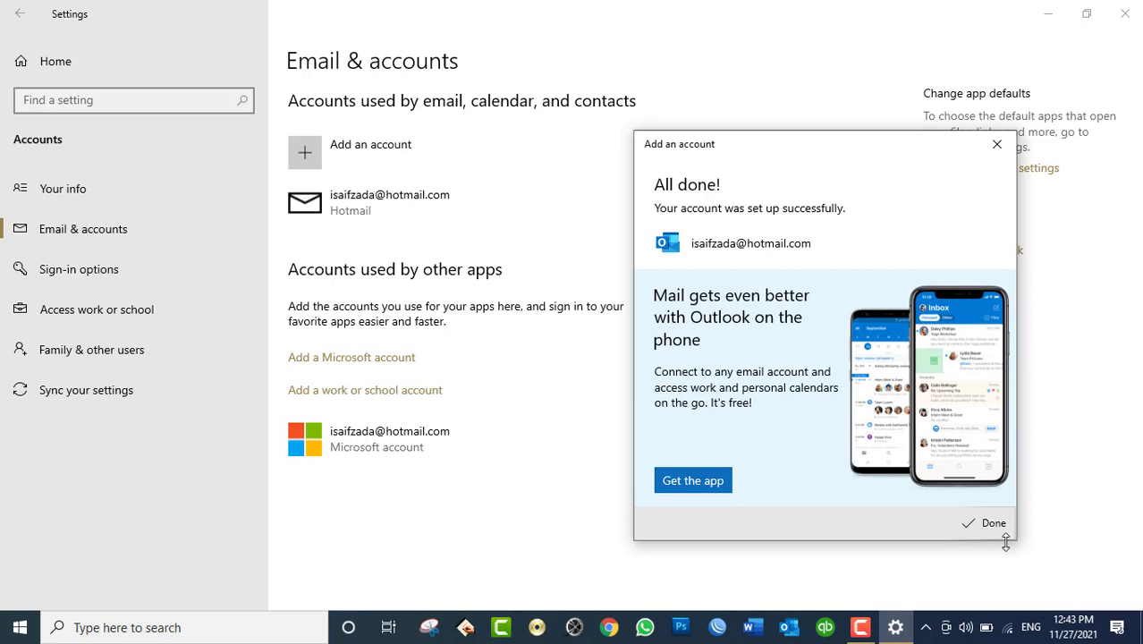
left_click(993, 523)
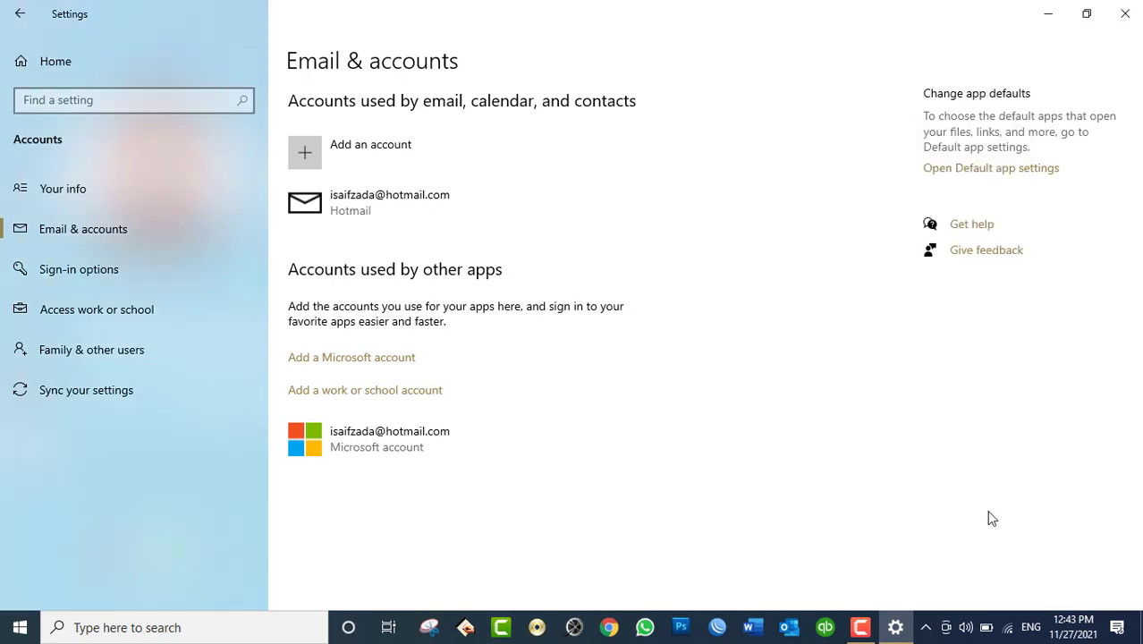
Step: Launch Mail from a search for 'ema', minimize it, and close Settings
key("super")
type("e")
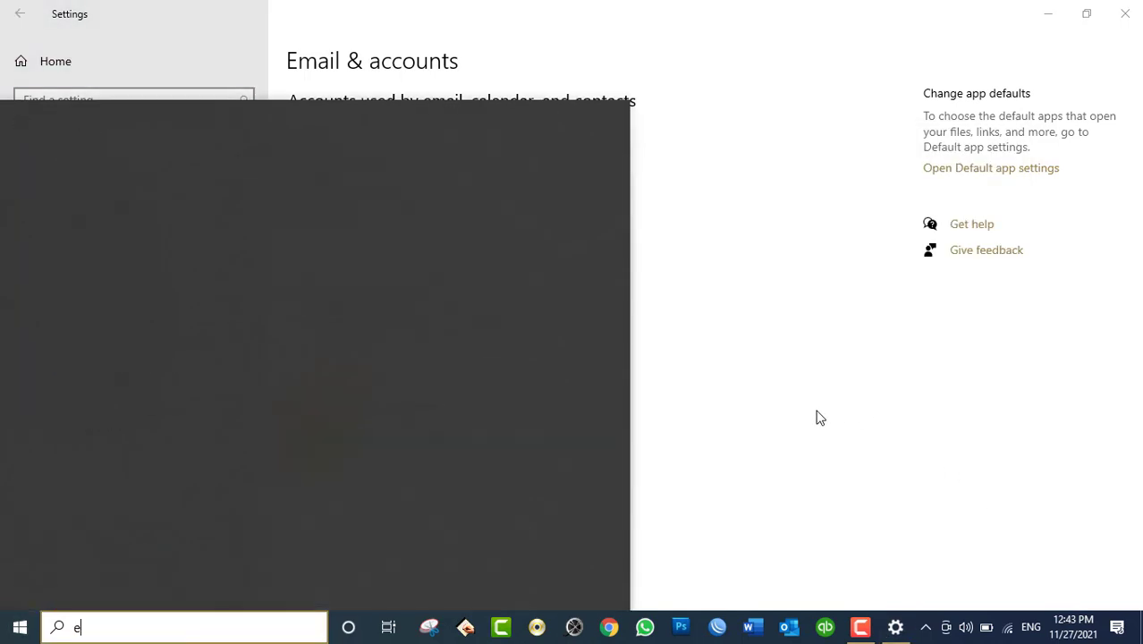
type("ma")
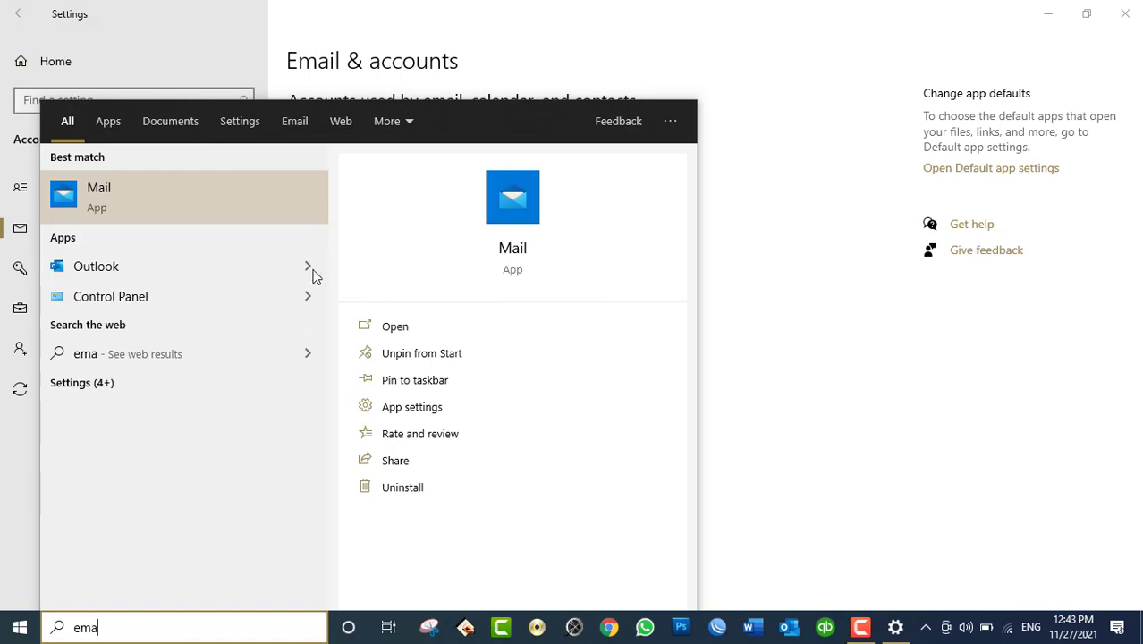
left_click(137, 190)
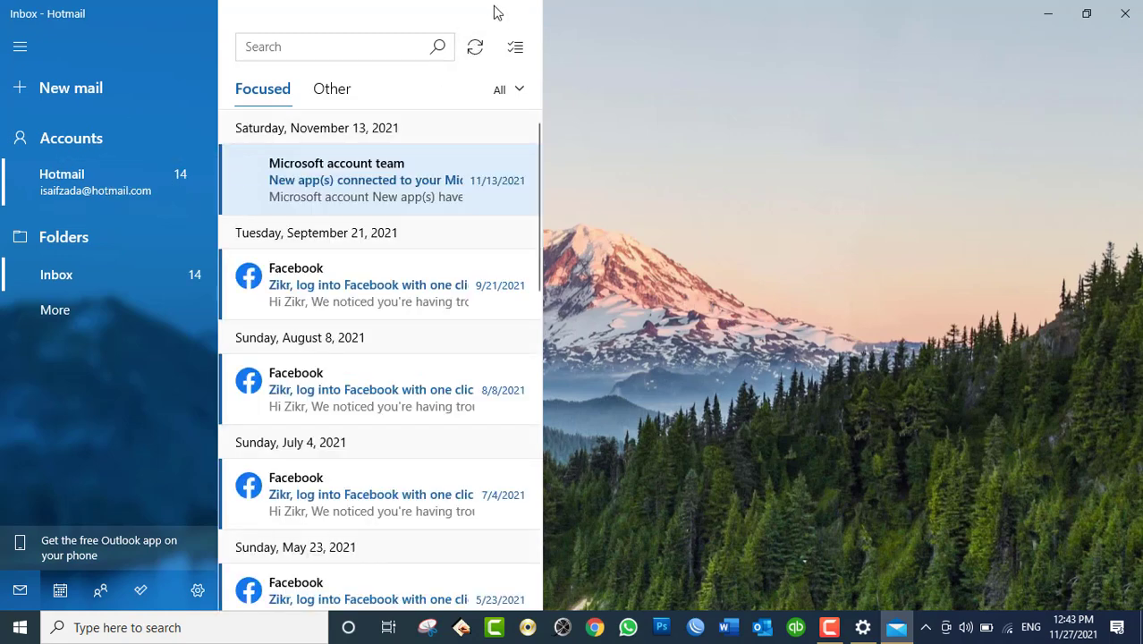
key("super+Down")
key("super+Down")
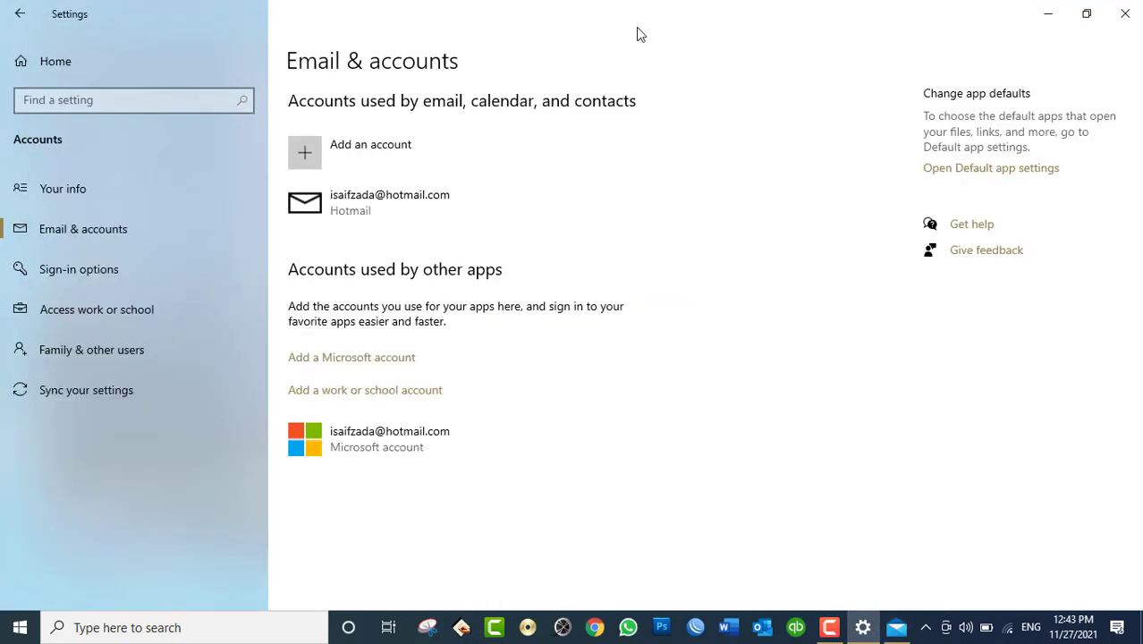
left_click(1125, 13)
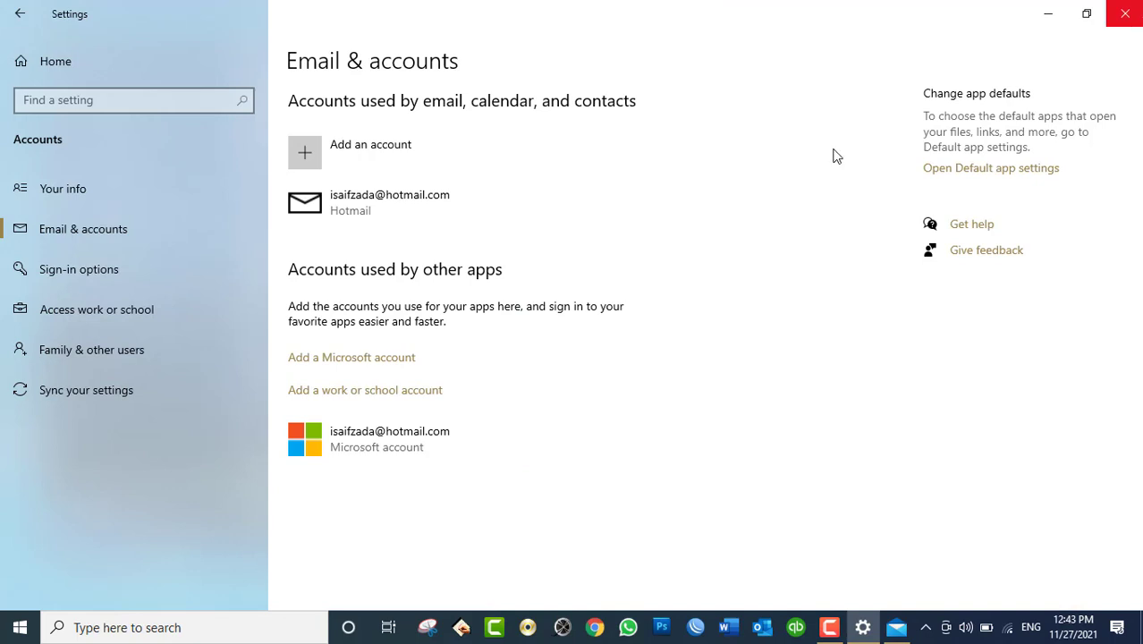
Step: Restore and reposition Mail, start a new message, then close Mail
left_click(653, 41)
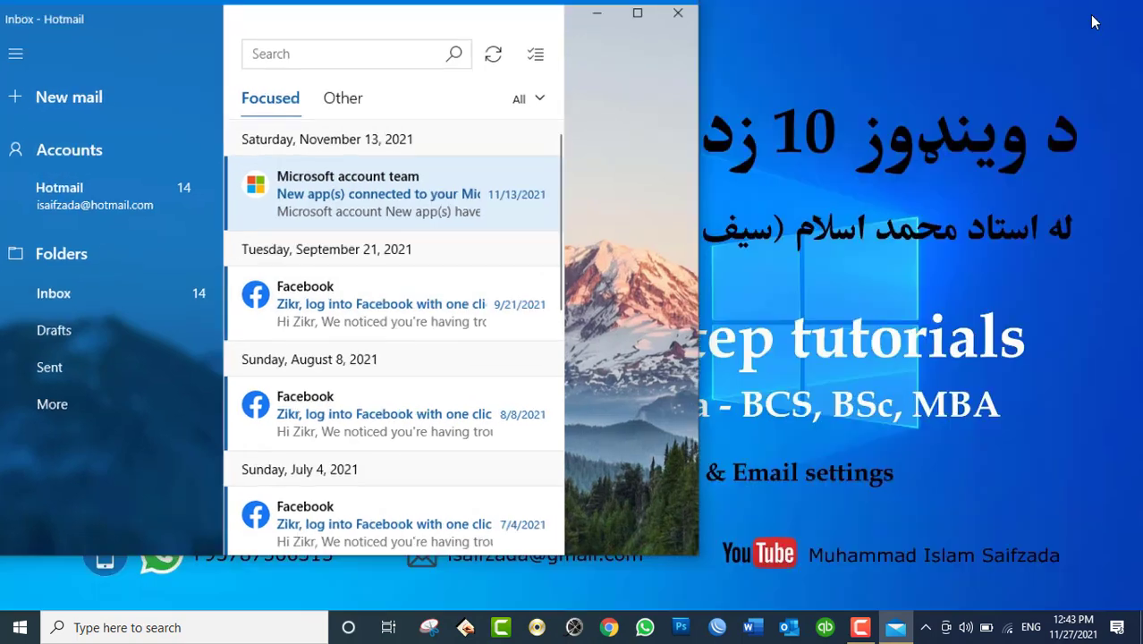
left_click(1093, 16)
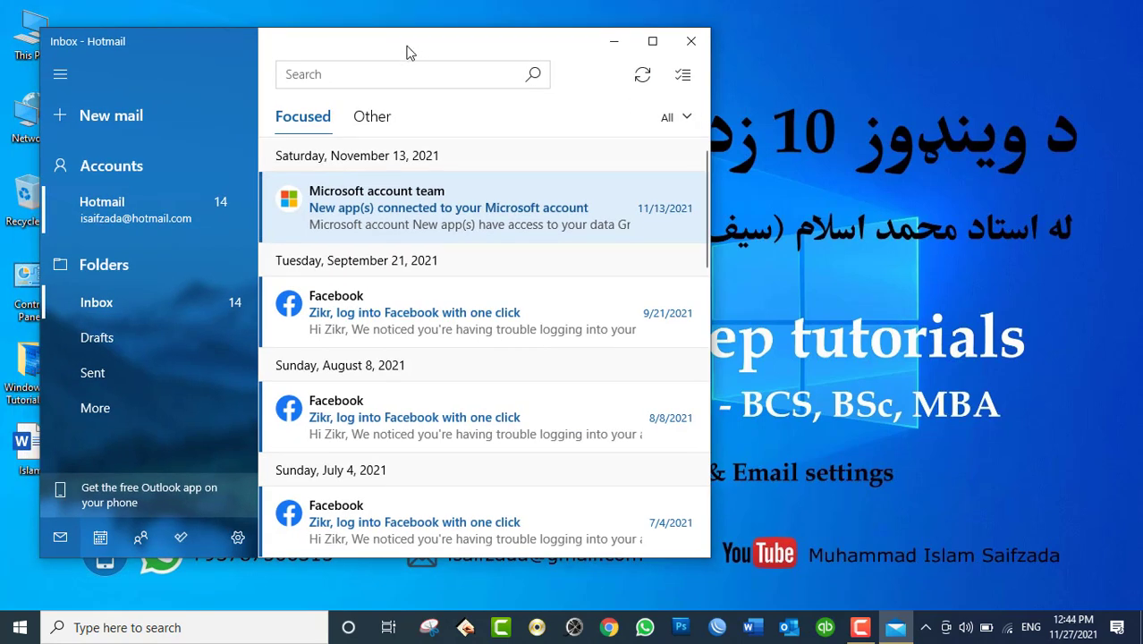
left_click_drag(406, 44, 517, 39)
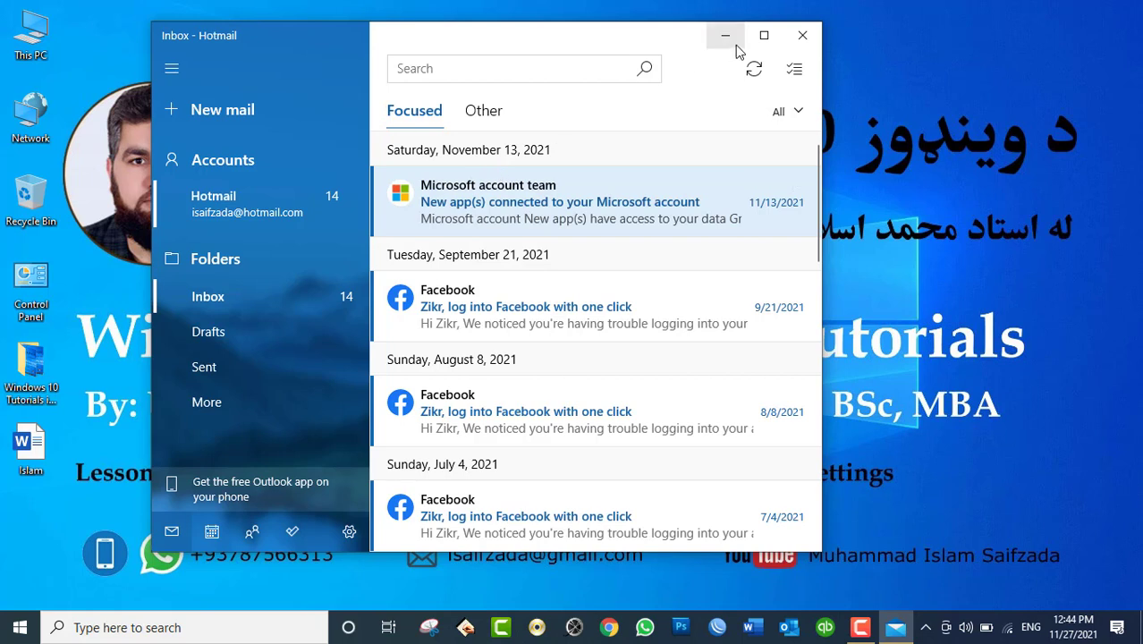
left_click(185, 111)
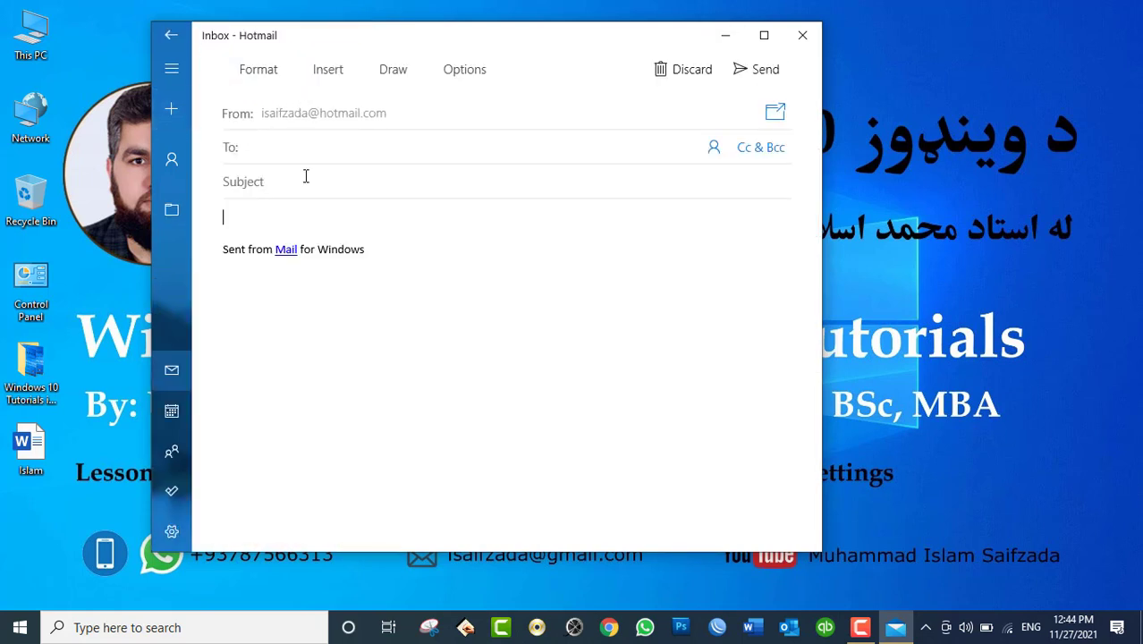
left_click(803, 45)
left_click(20, 627)
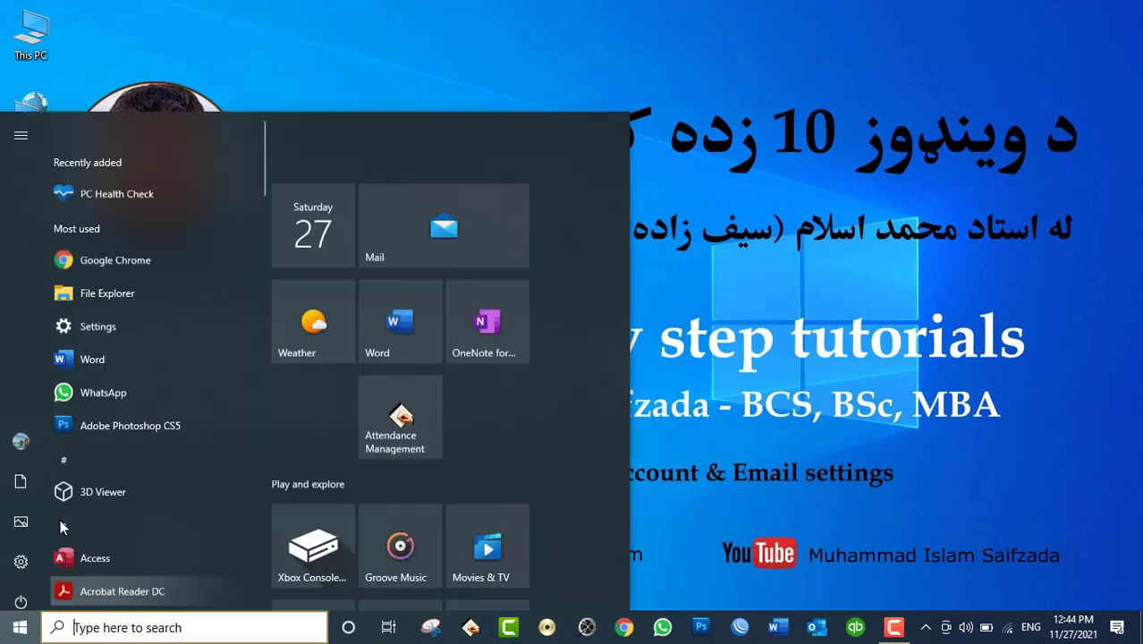
Step: Open Settings to Accounts > Email & accounts, cancelling a stray Add an account dialog
left_click(20, 547)
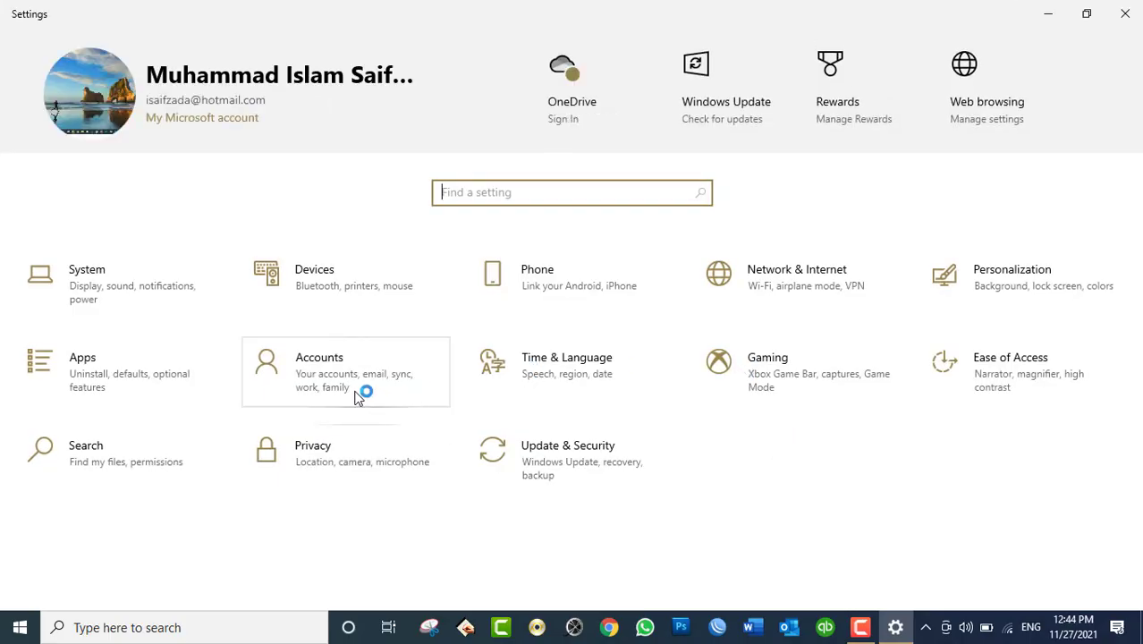
left_click(356, 393)
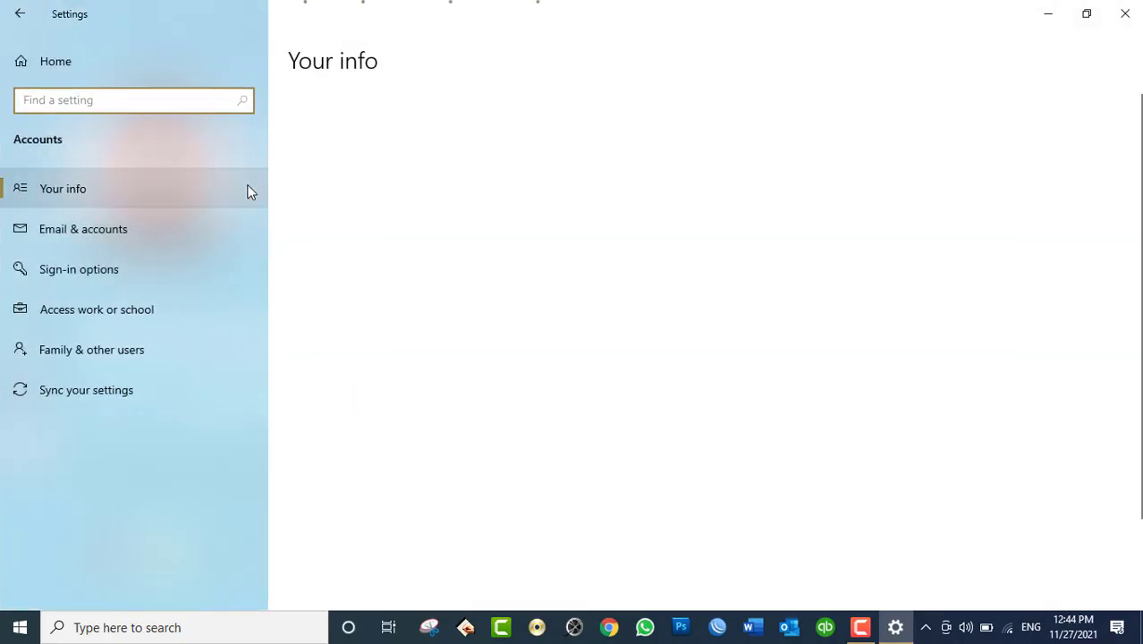
left_click(114, 235)
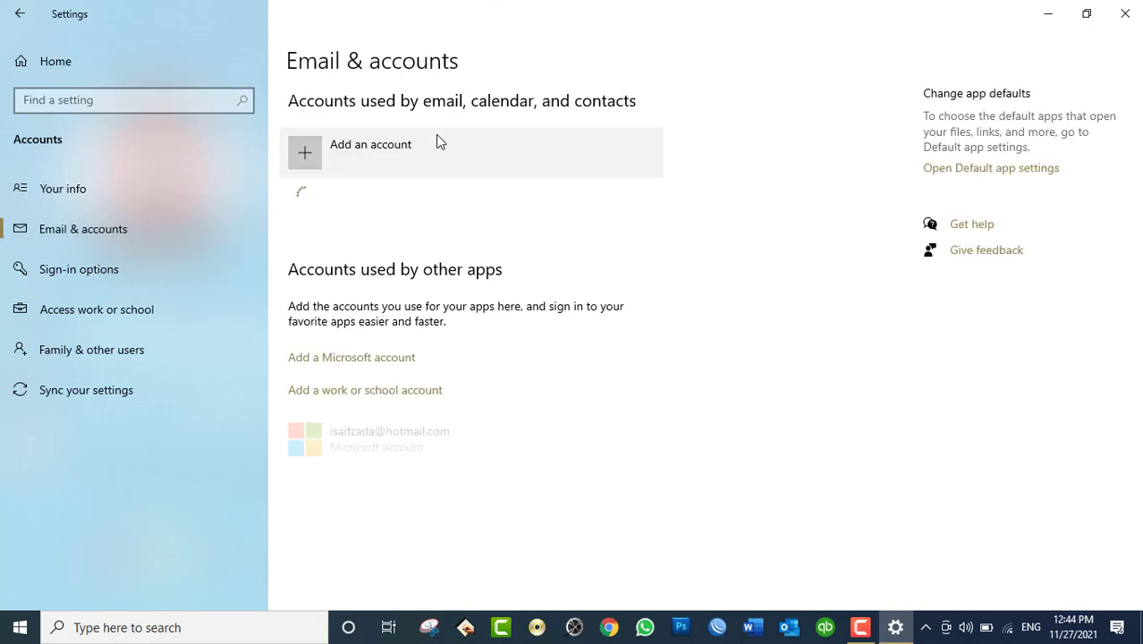
left_click(402, 146)
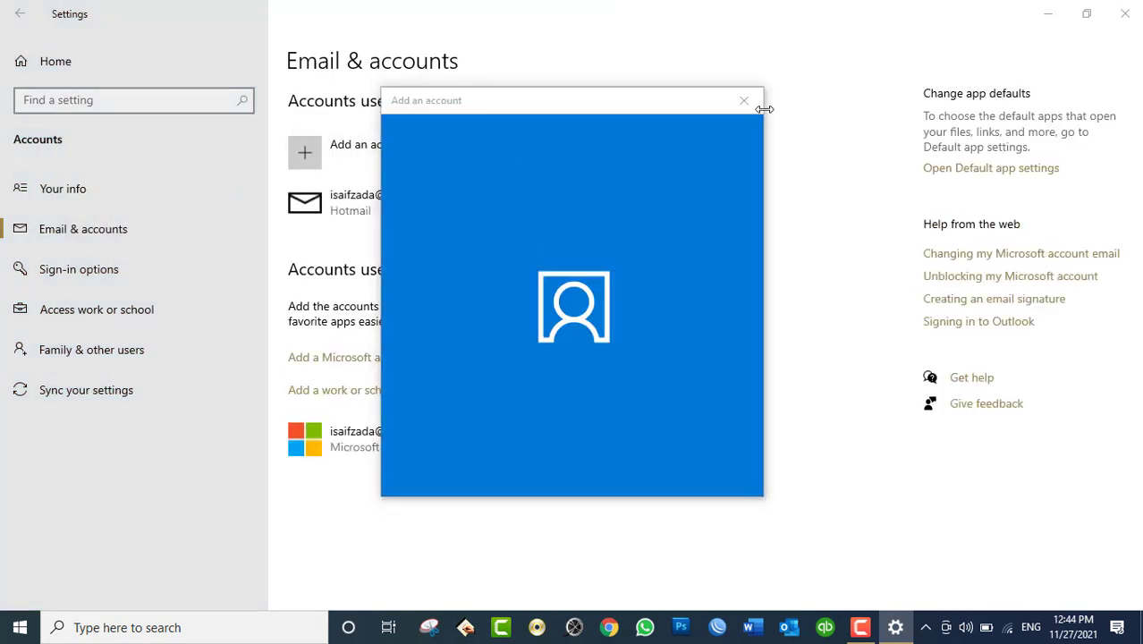
left_click(744, 100)
Step: Delete the Hotmail account from this device and dismiss the finished message
left_click(313, 196)
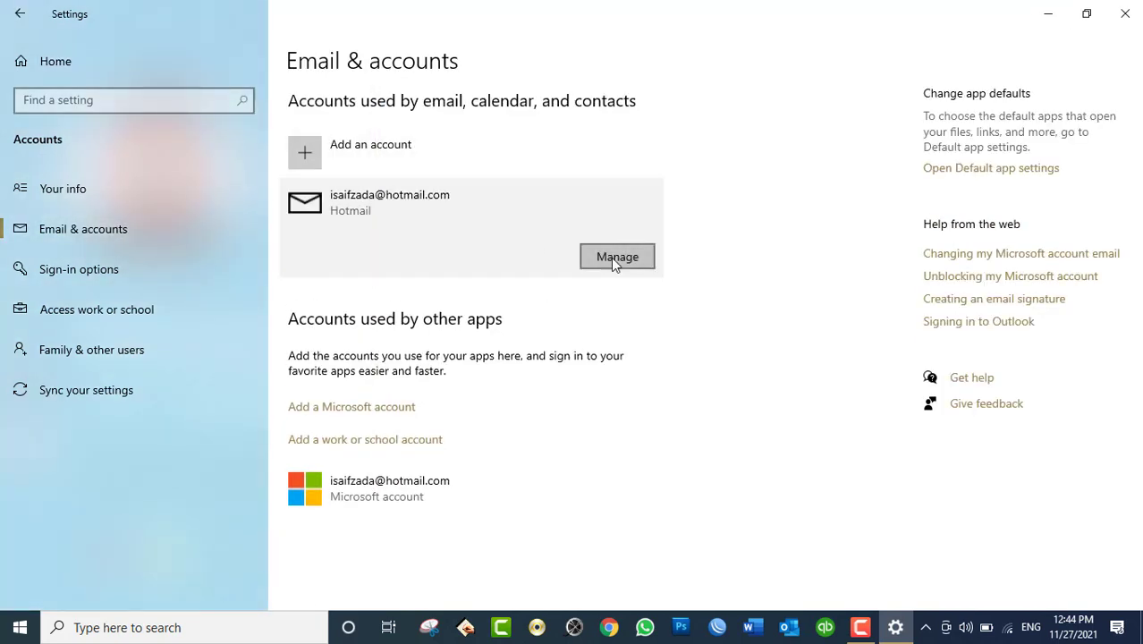
left_click(614, 260)
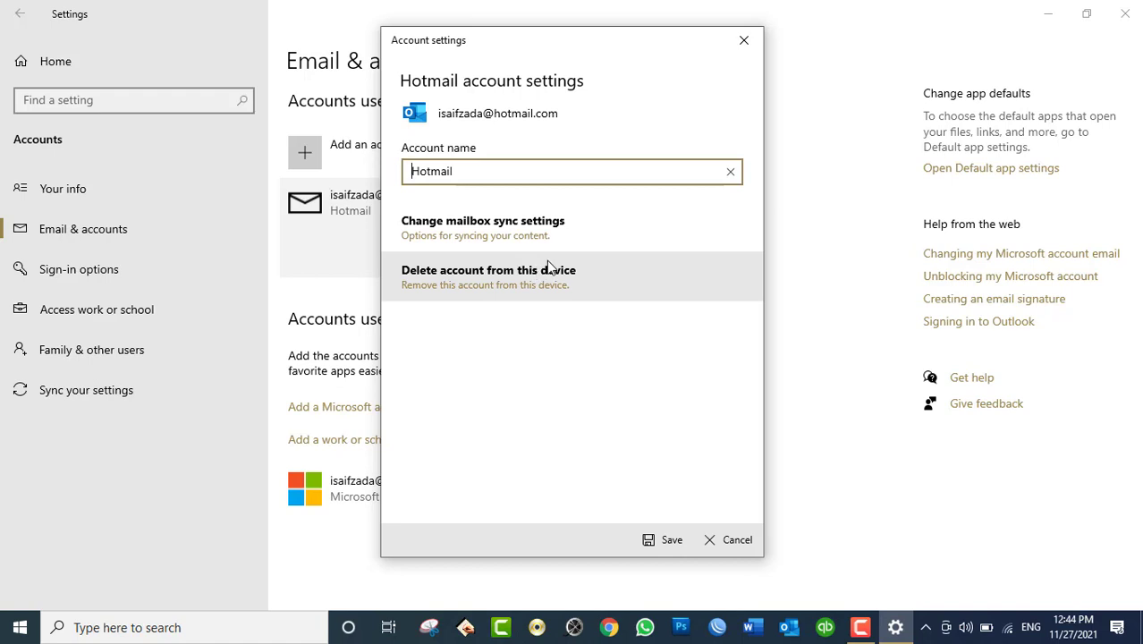
left_click(549, 268)
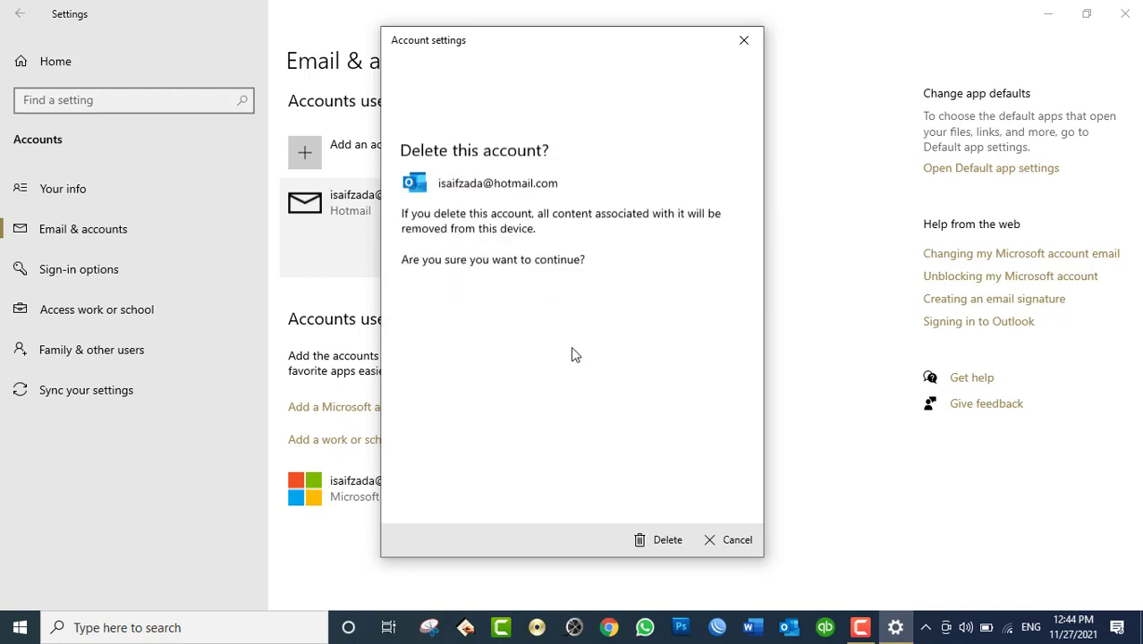
left_click(666, 540)
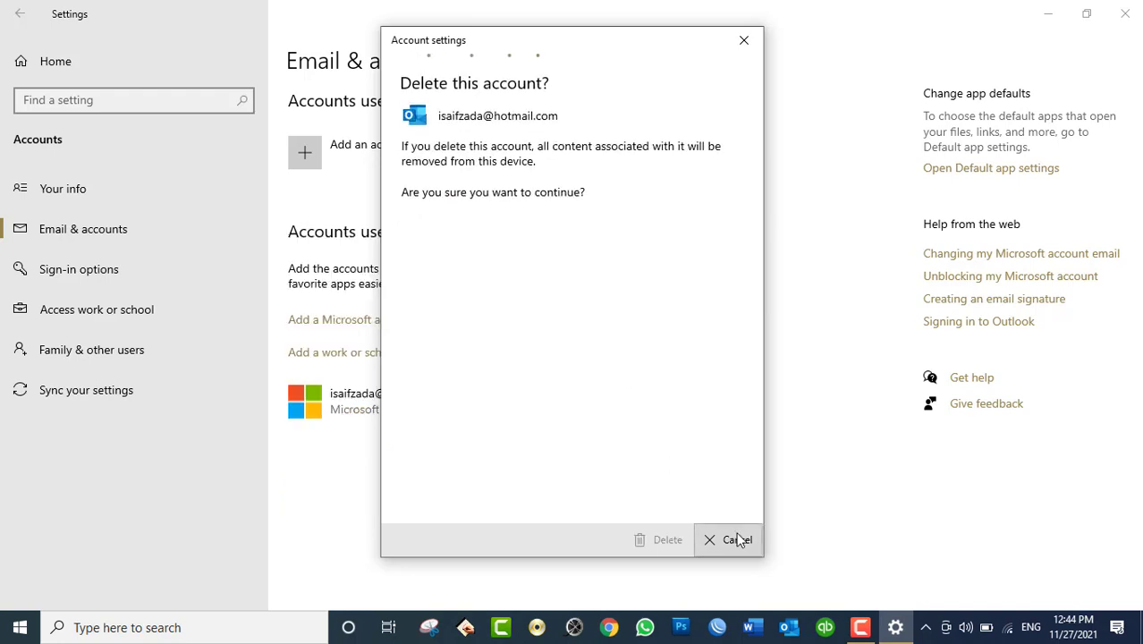
left_click(738, 540)
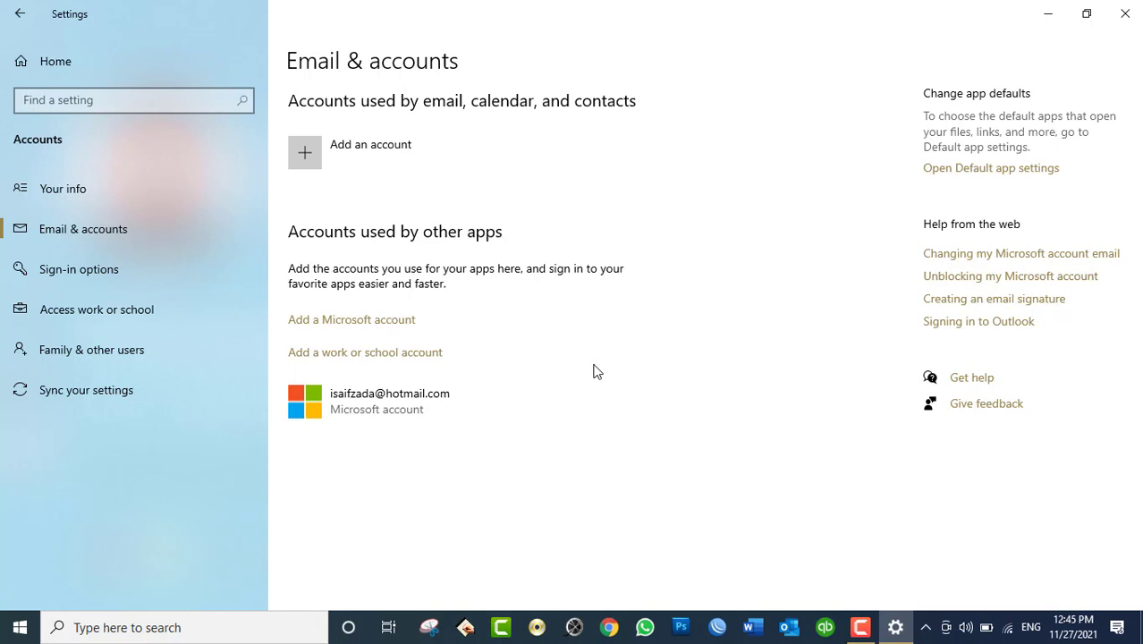
Step: Close Settings and refresh the desktop
left_click(1127, 7)
left_click(1125, 14)
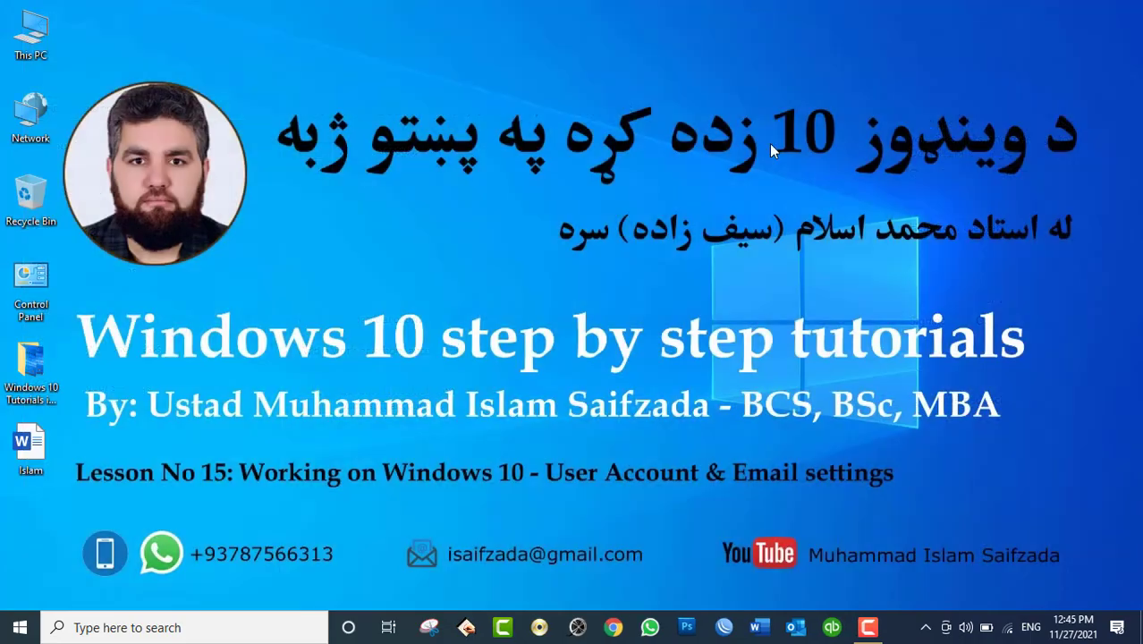
right_click(749, 140)
left_click(775, 184)
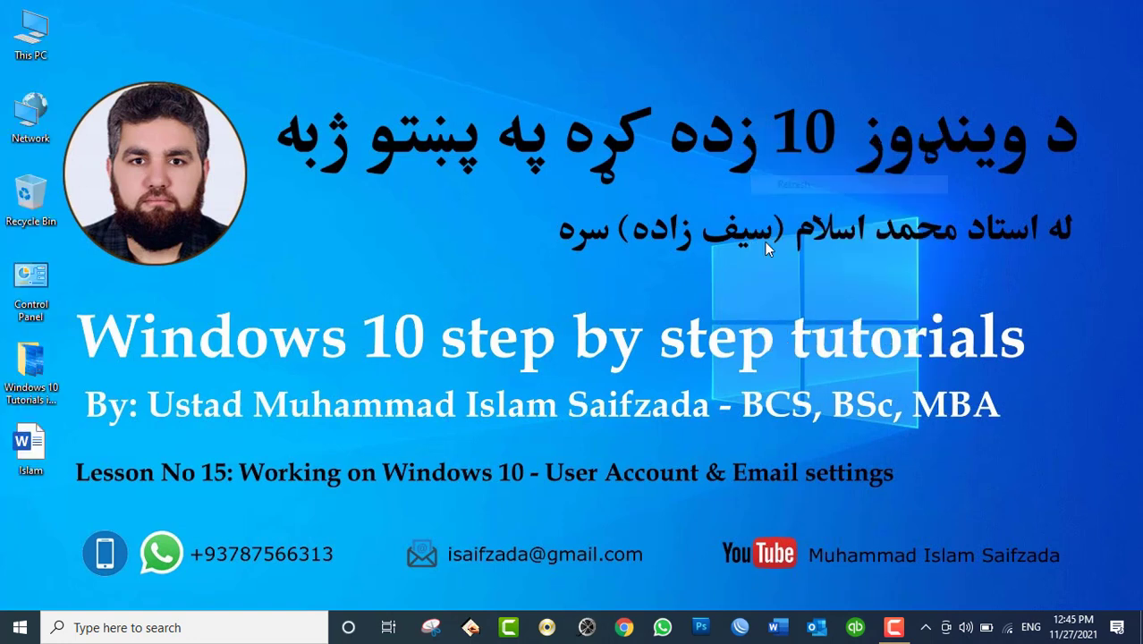
left_click(894, 628)
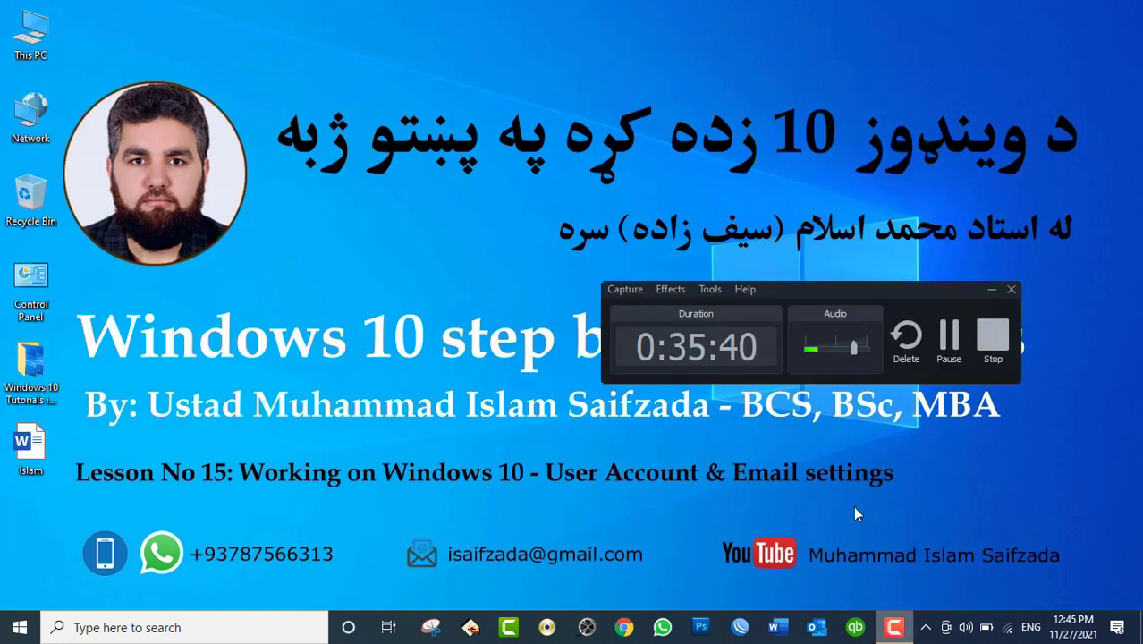